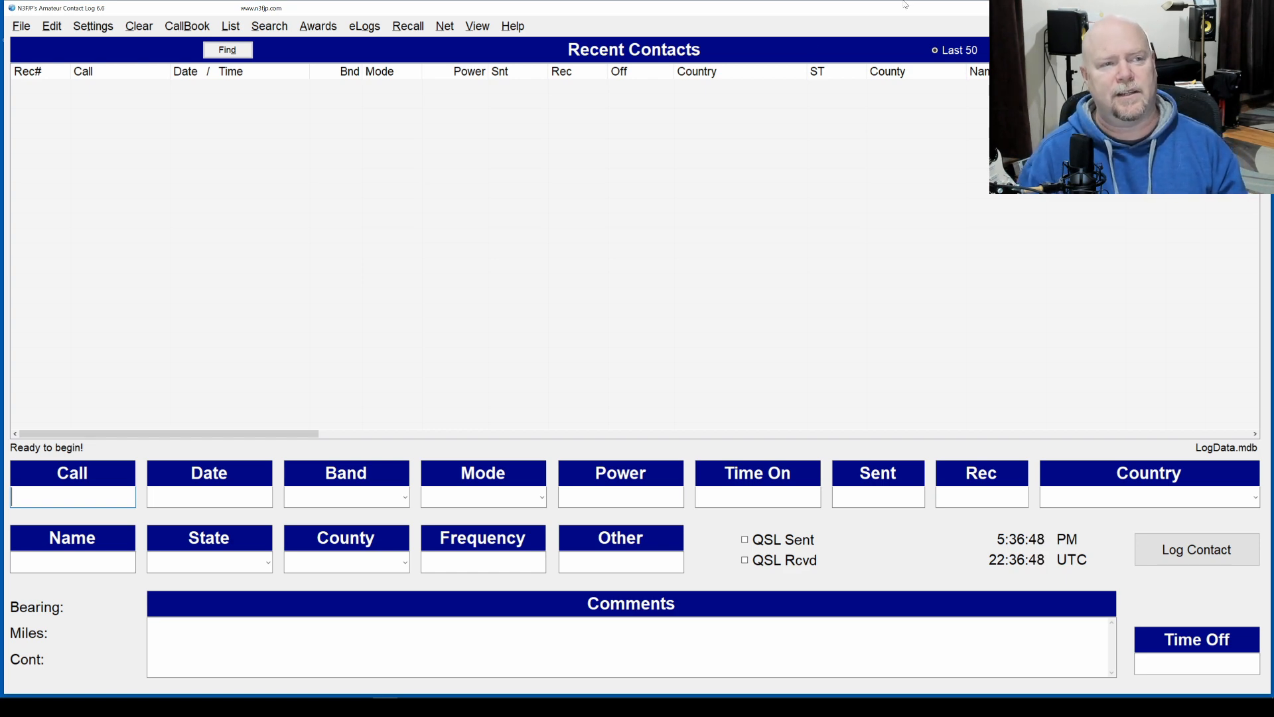
Step: Open the settings for Other field titles and fill behavior and title the Other 1 field SIG_INFO
{"action": "left_click", "coordinate": [93, 26]}
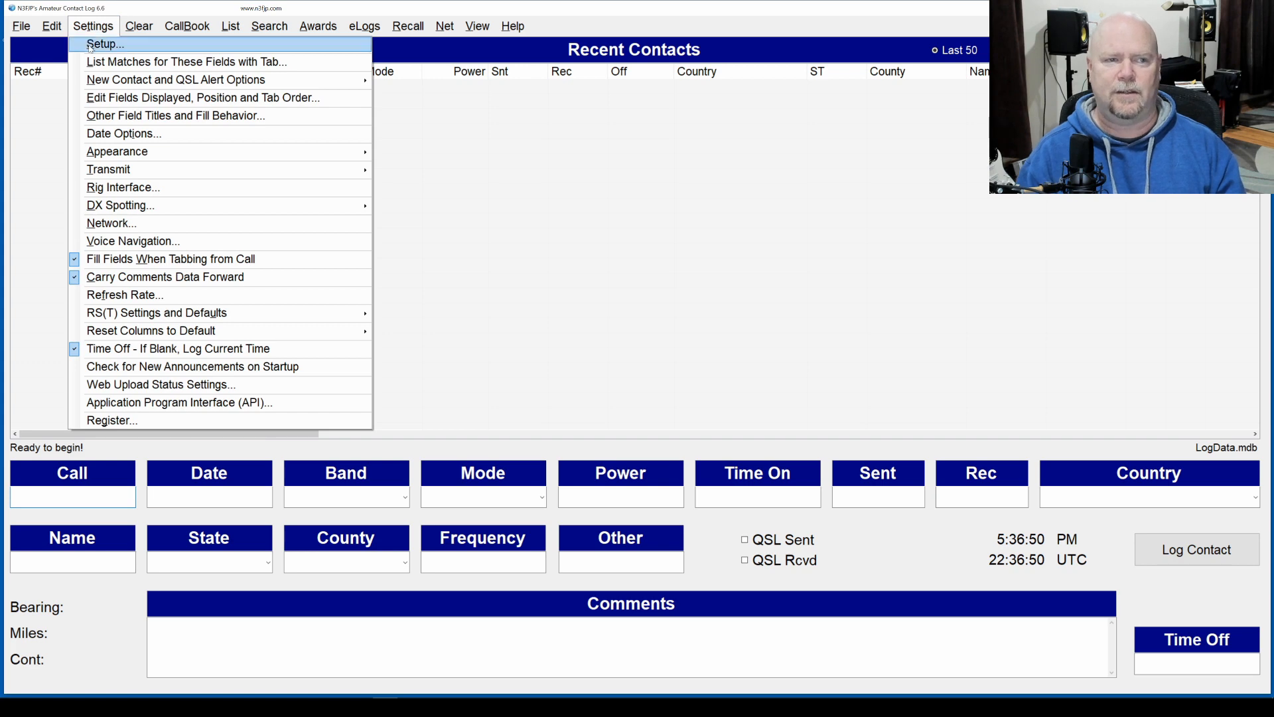
{"action": "left_click", "coordinate": [120, 118]}
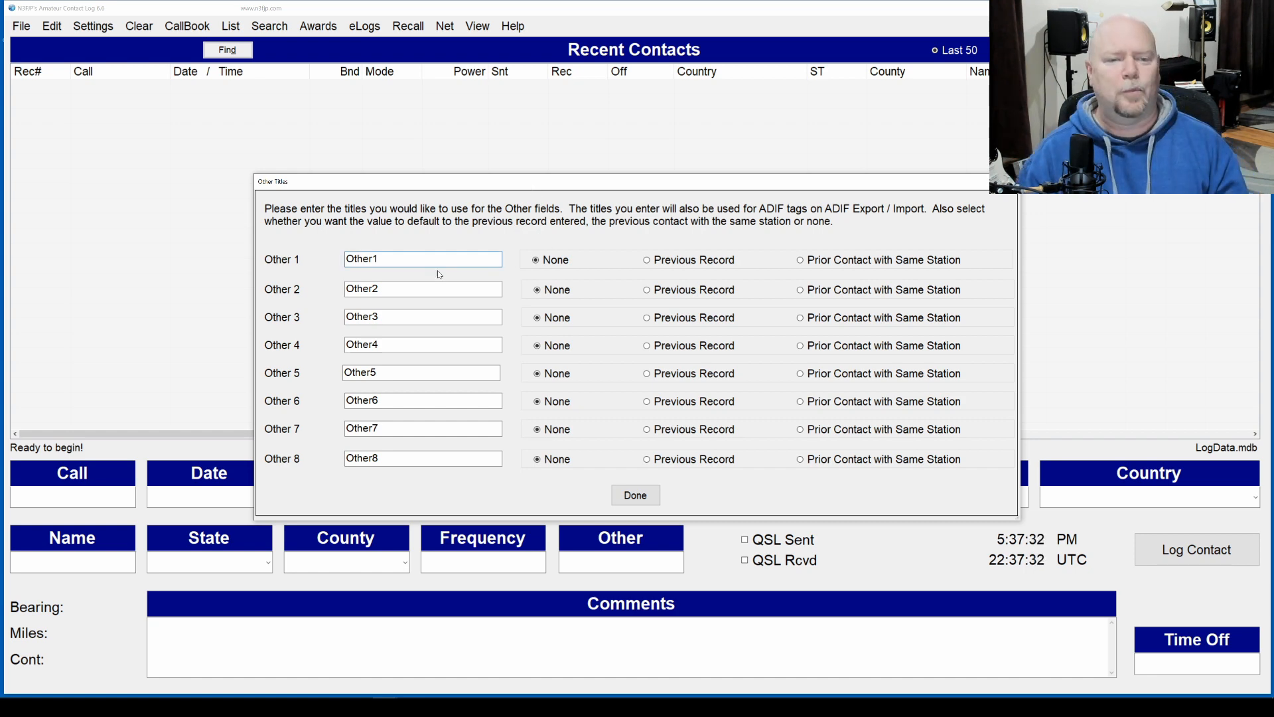
{"action": "double_click", "coordinate": [437, 267]}
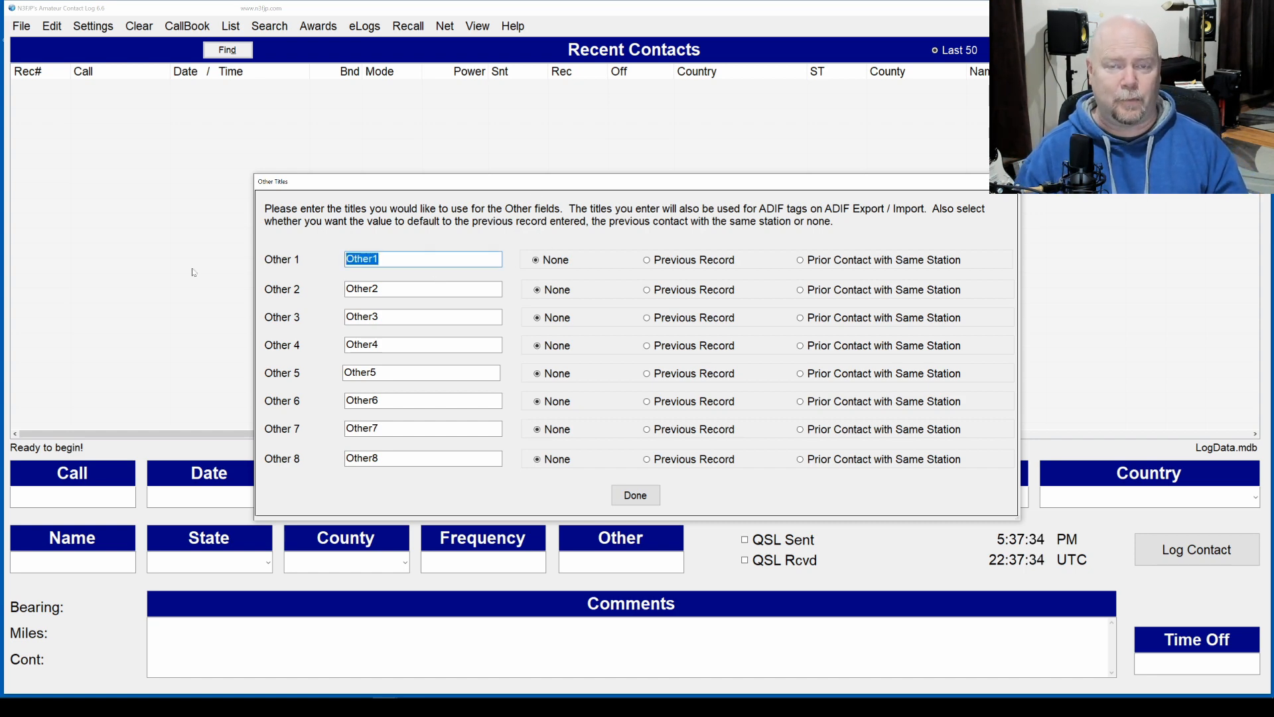
{"action": "type", "text": "SIG_IN"}
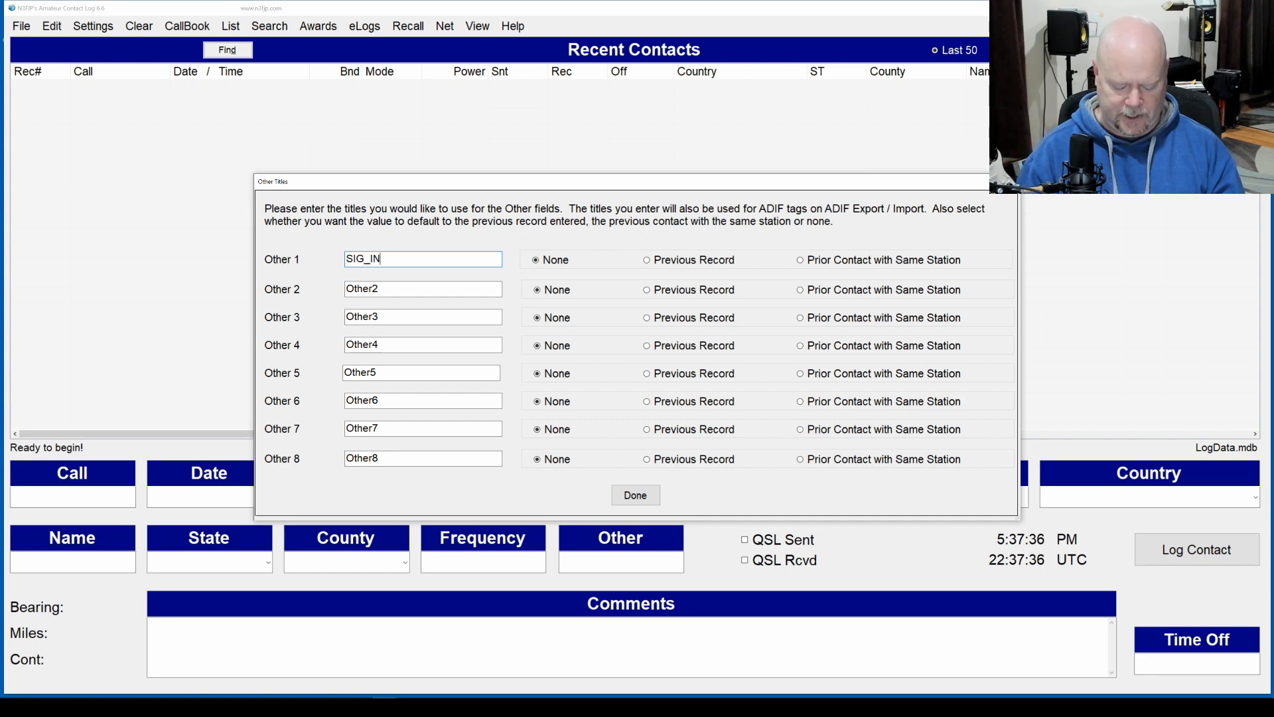
{"action": "type", "text": "FO"}
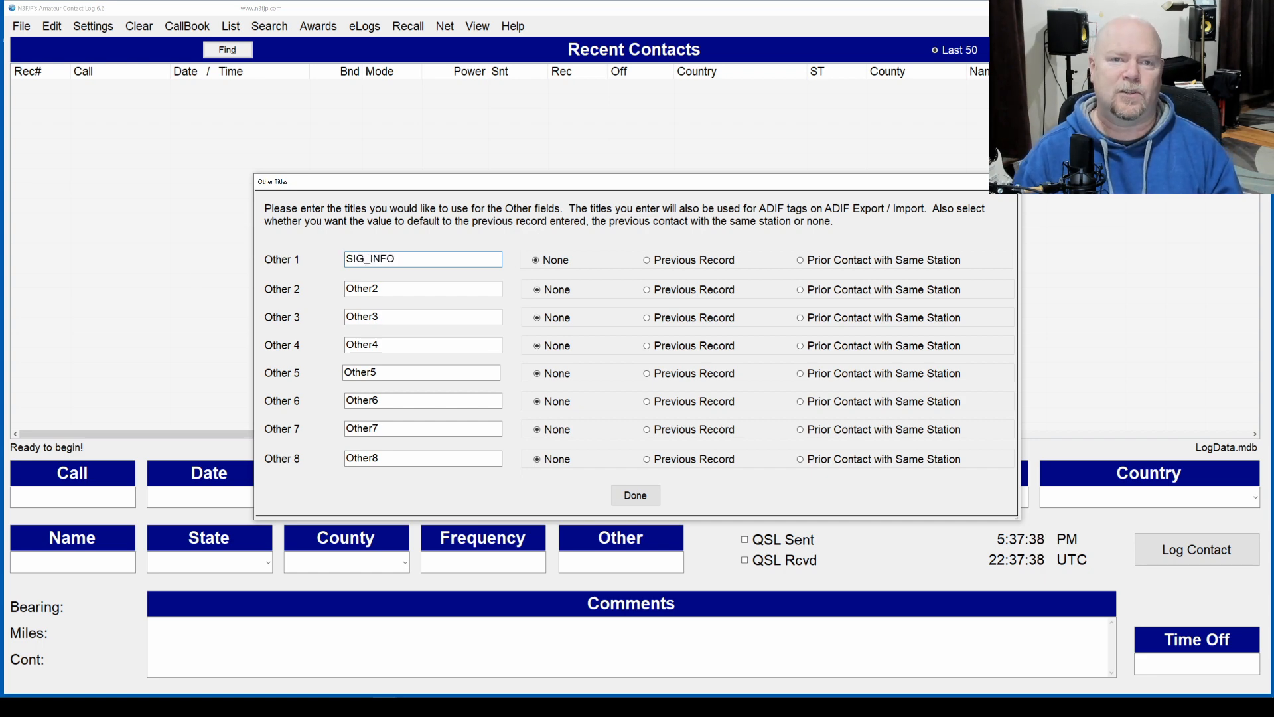
Step: Title the Other 2 field MY_SIG_INFO, make it default to the previous record, and close the title settings
{"action": "key", "text": "Tab"}
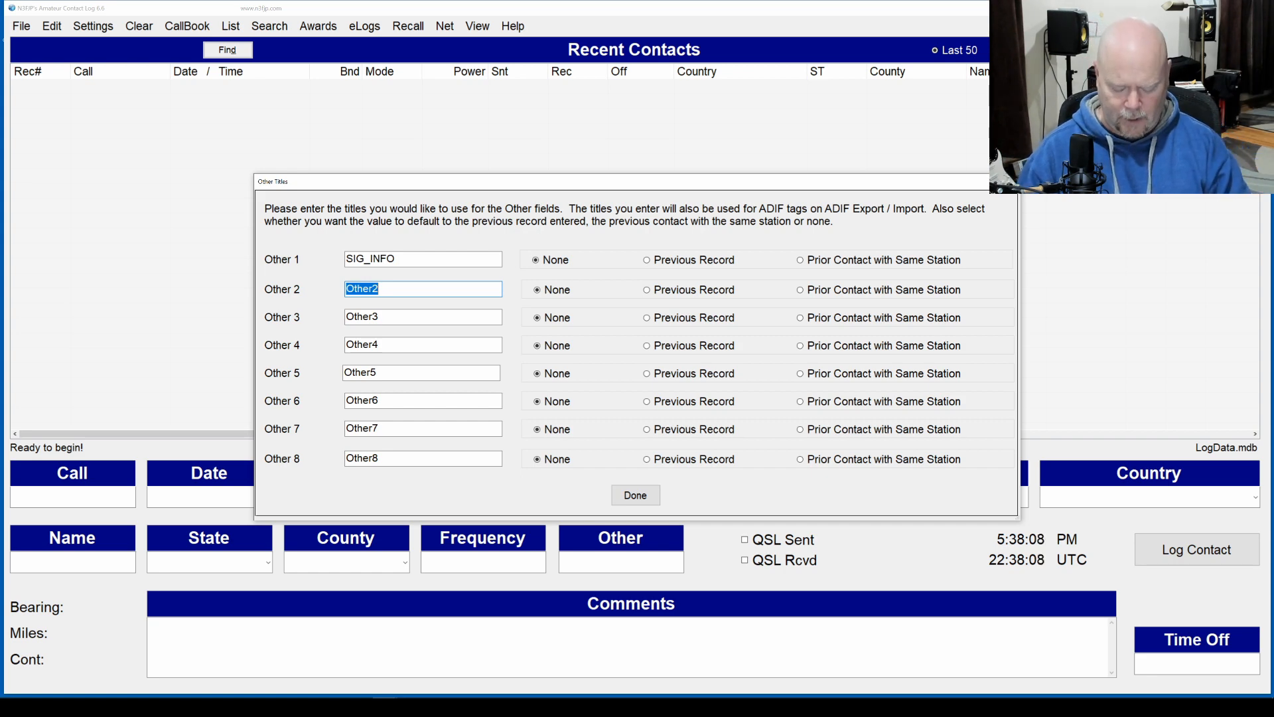
{"action": "type", "text": "MY_SIG_"}
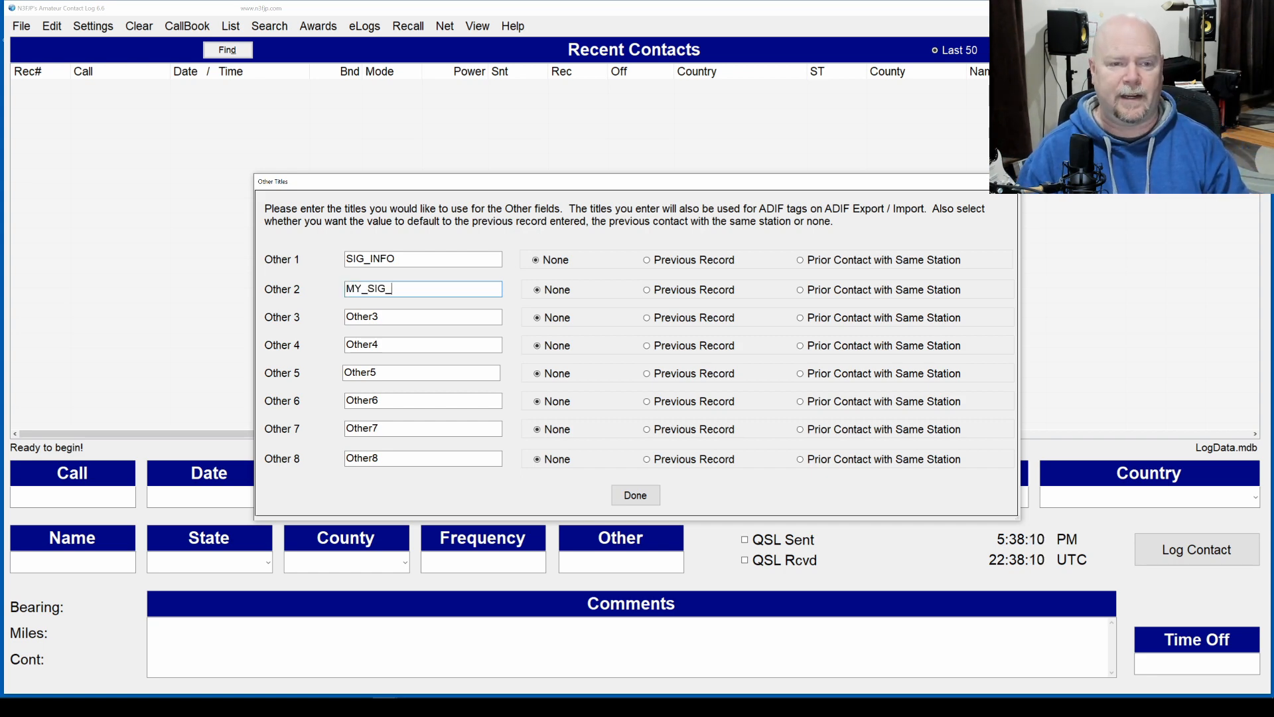
{"action": "type", "text": "INFO"}
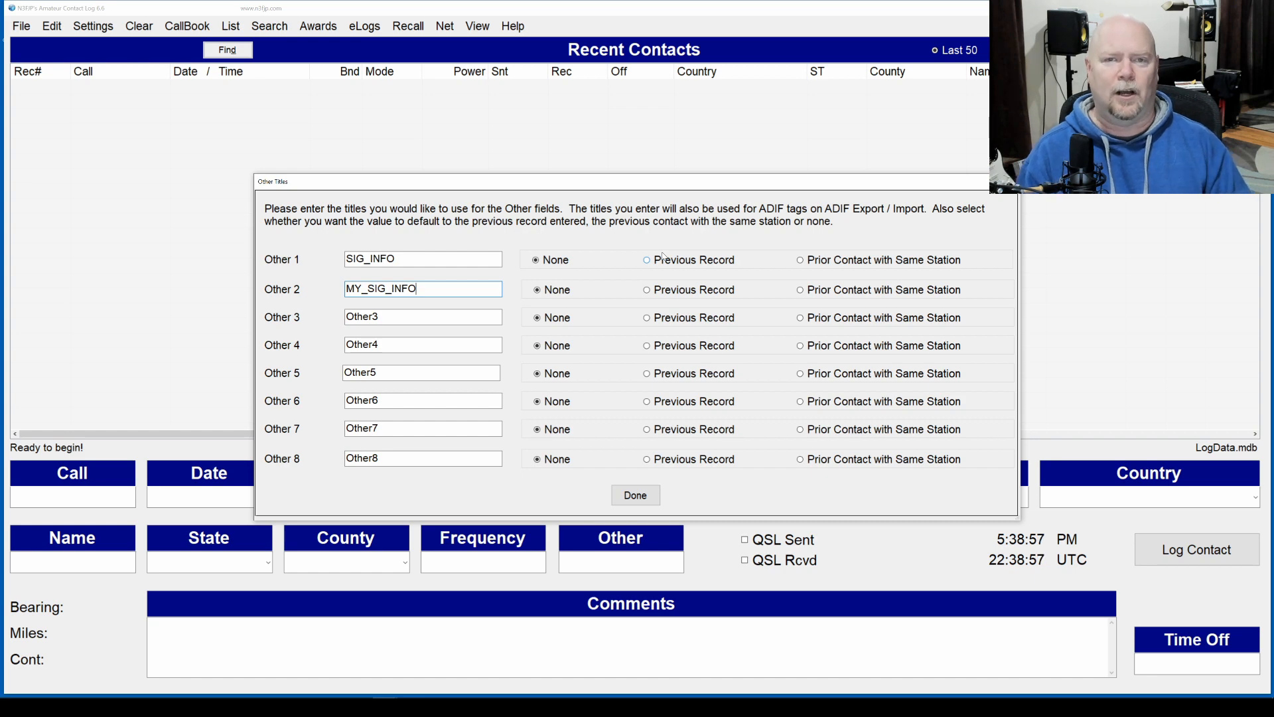
{"action": "left_click", "coordinate": [649, 292]}
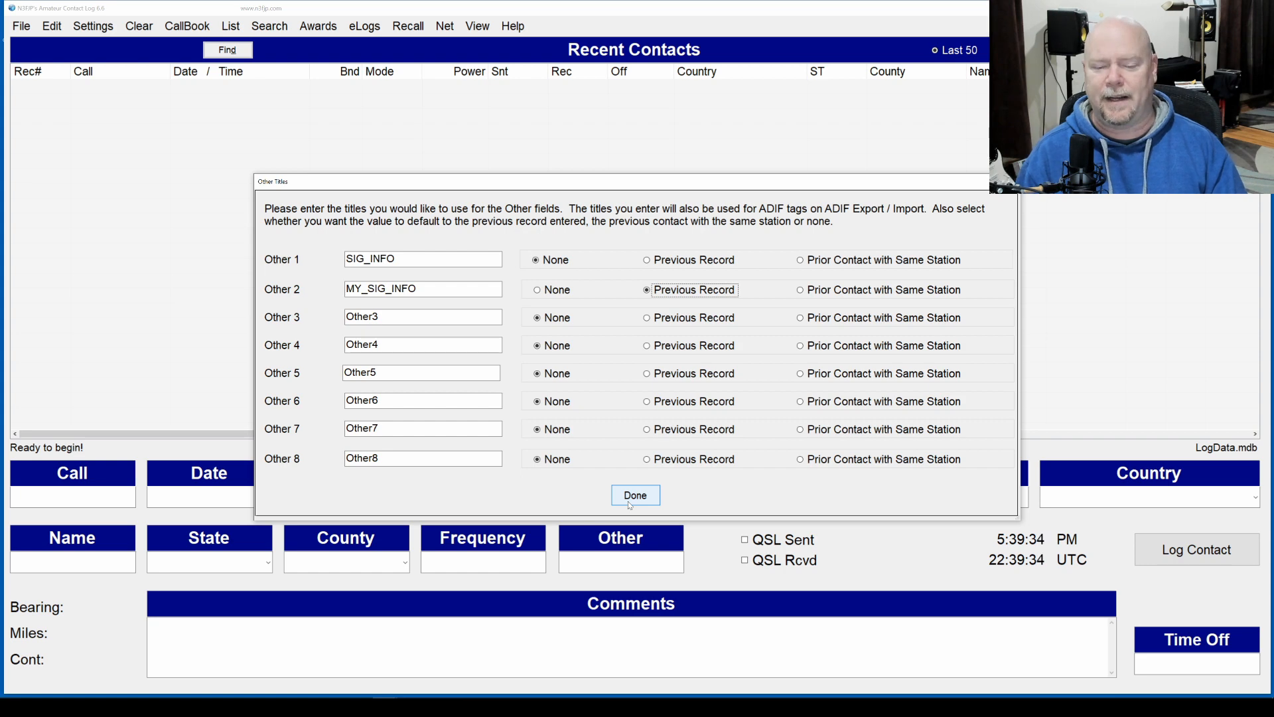
{"action": "left_click", "coordinate": [630, 501]}
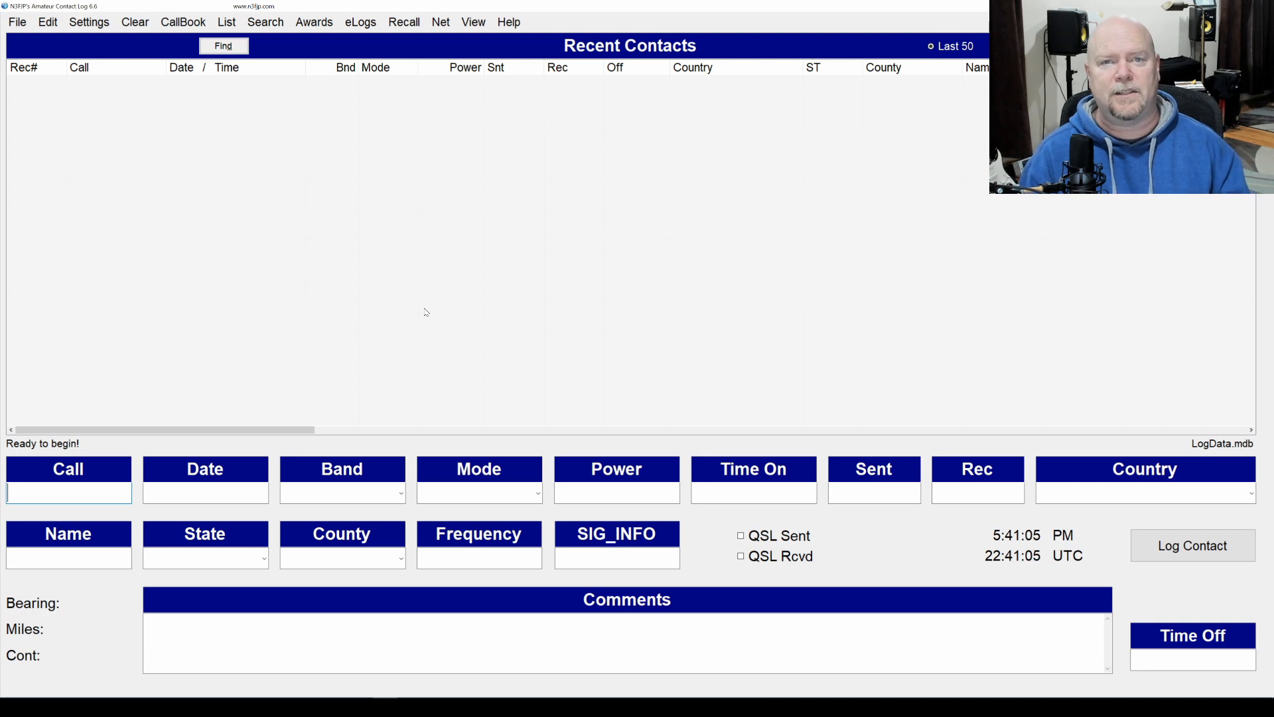
Step: Request editing of the displayed fields, accept the reset to 100% form size, and restart Amateur Contact Log
{"action": "left_click", "coordinate": [90, 25]}
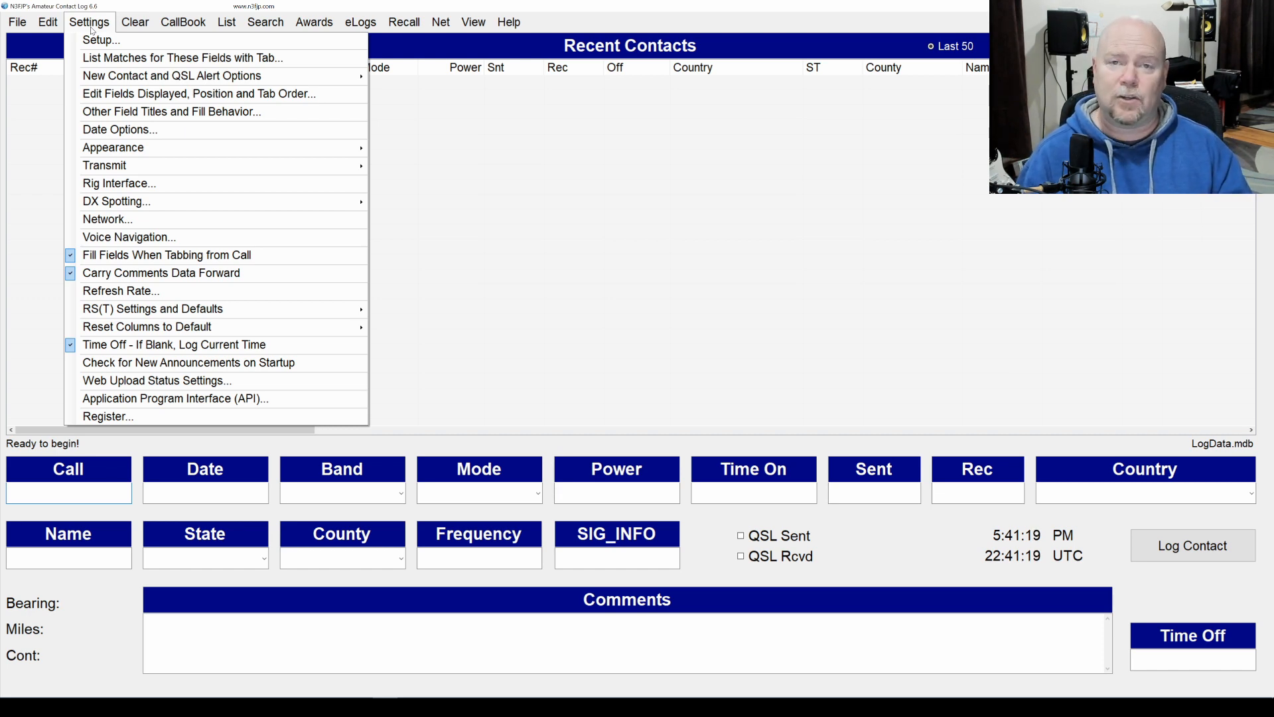
{"action": "left_click", "coordinate": [116, 101]}
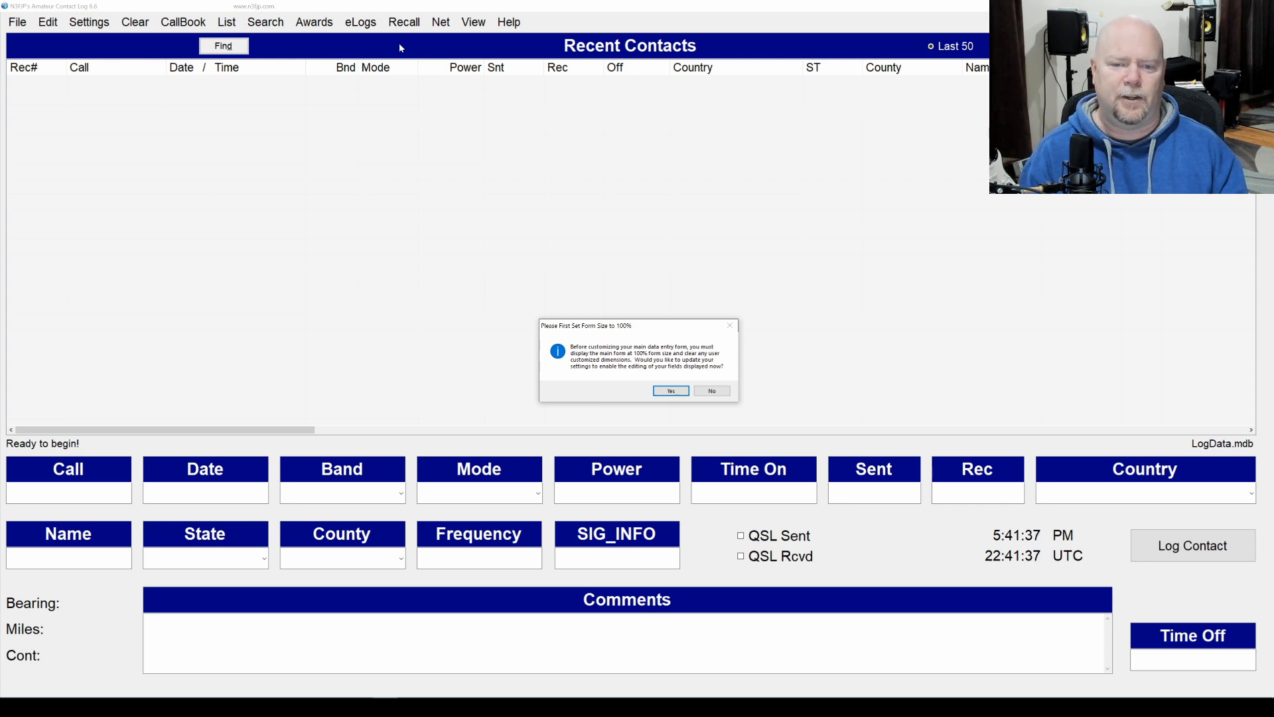
{"action": "left_click", "coordinate": [672, 391]}
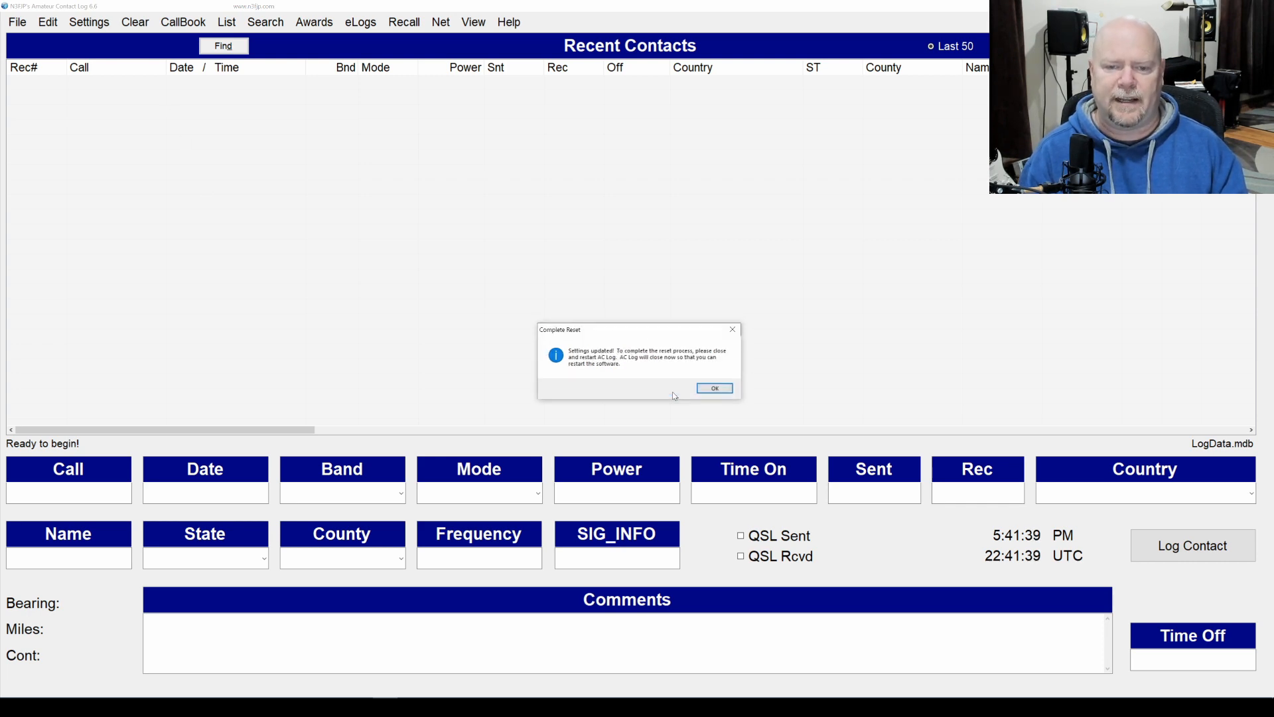
{"action": "left_click", "coordinate": [706, 392]}
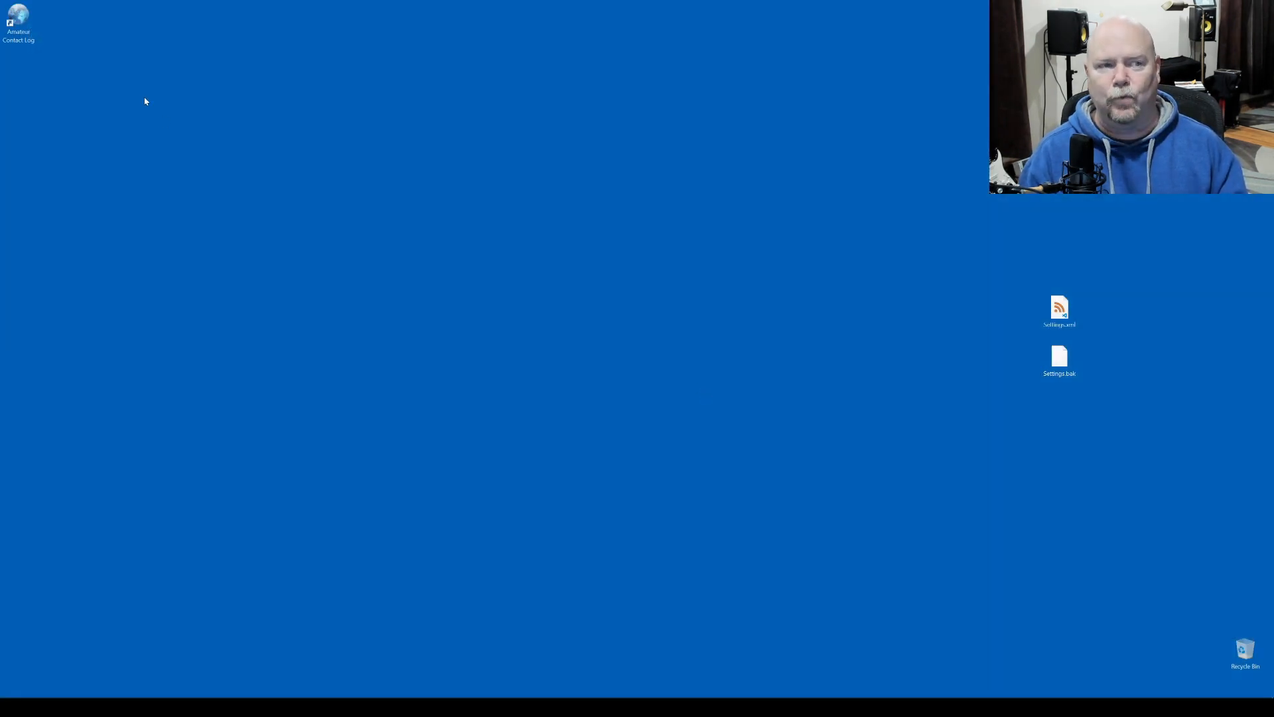
{"action": "double_click", "coordinate": [9, 20]}
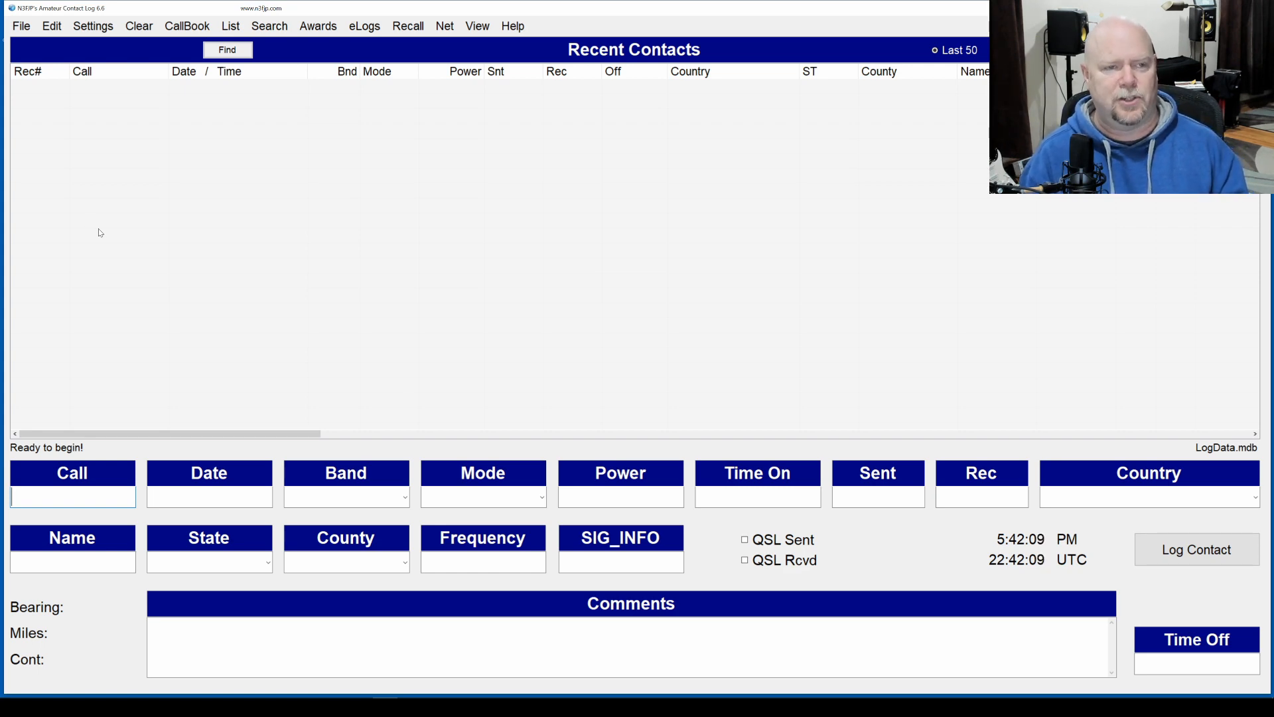
Step: Open the editor for displayed fields, position and tab order, and hide the Time Off field from the main form
{"action": "left_click", "coordinate": [93, 32]}
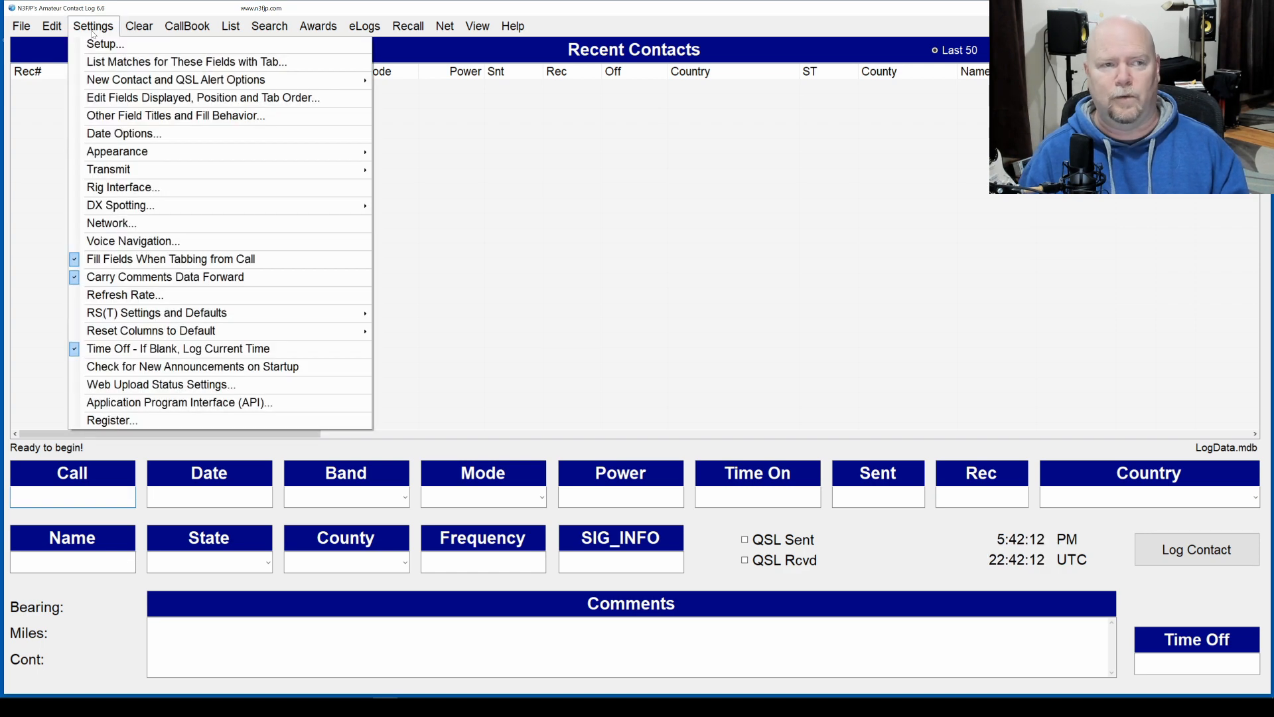
{"action": "left_click", "coordinate": [103, 99]}
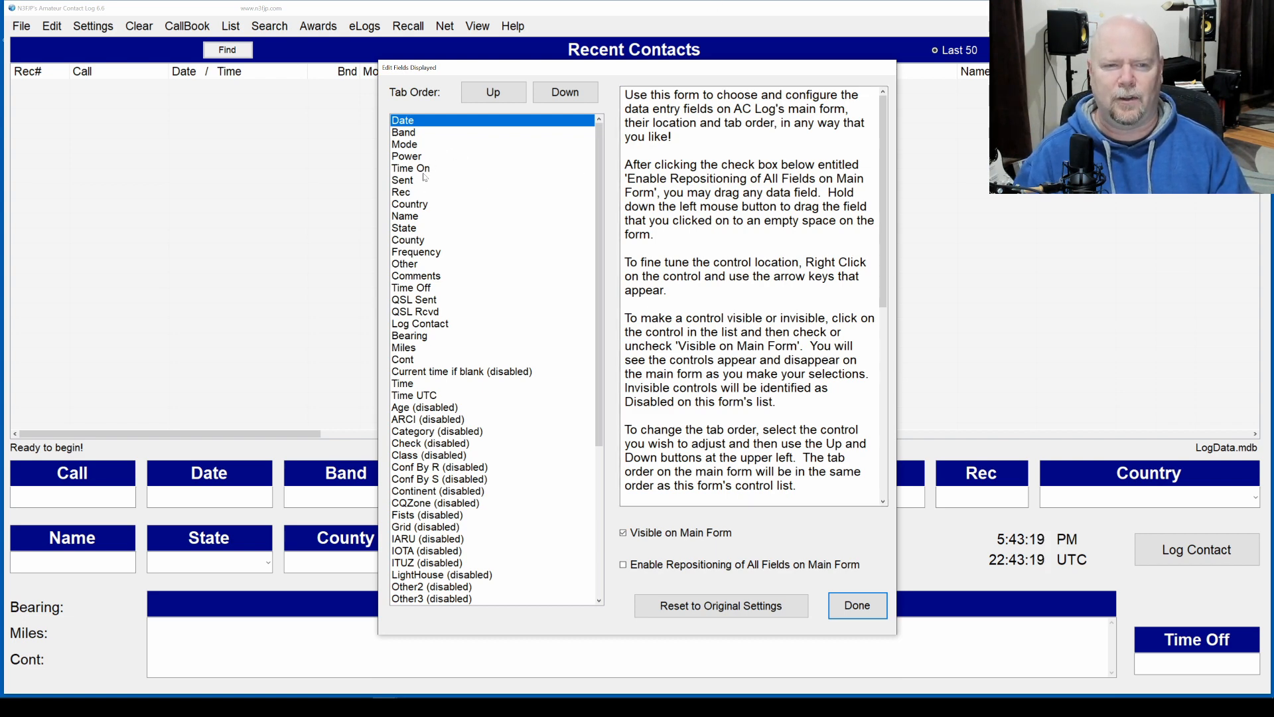
{"action": "left_click", "coordinate": [417, 290]}
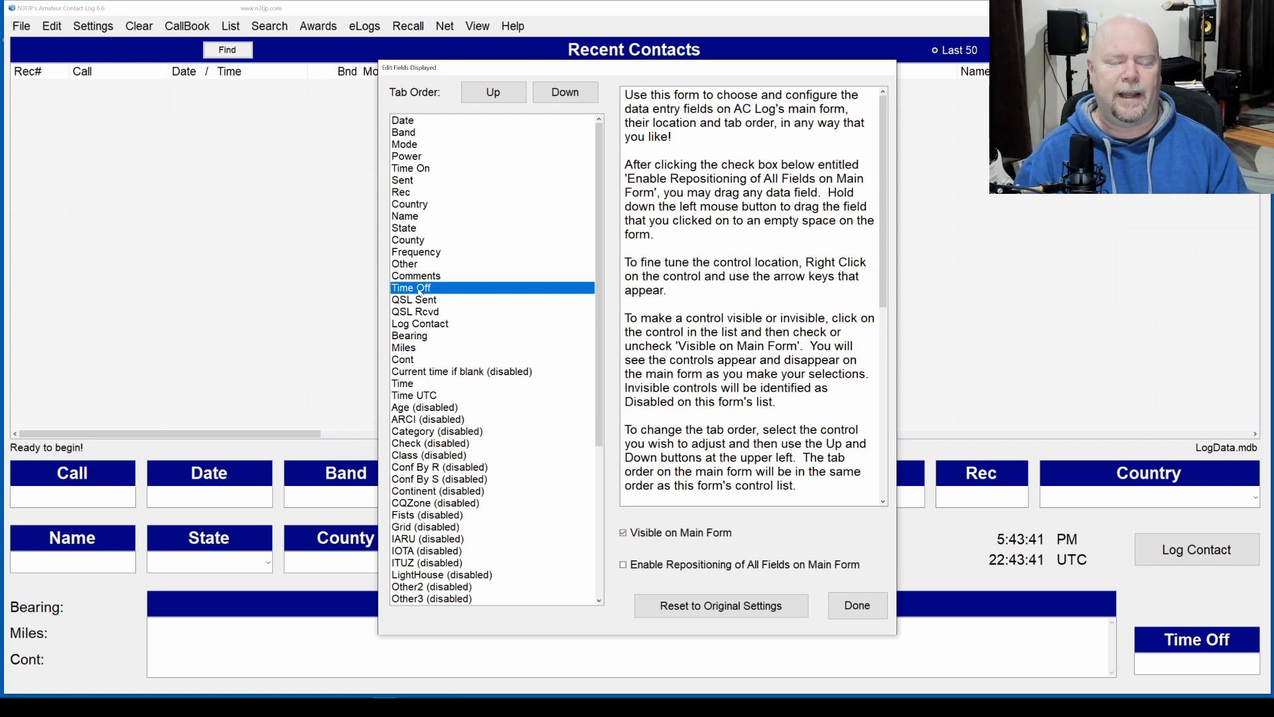
{"action": "left_click", "coordinate": [668, 536]}
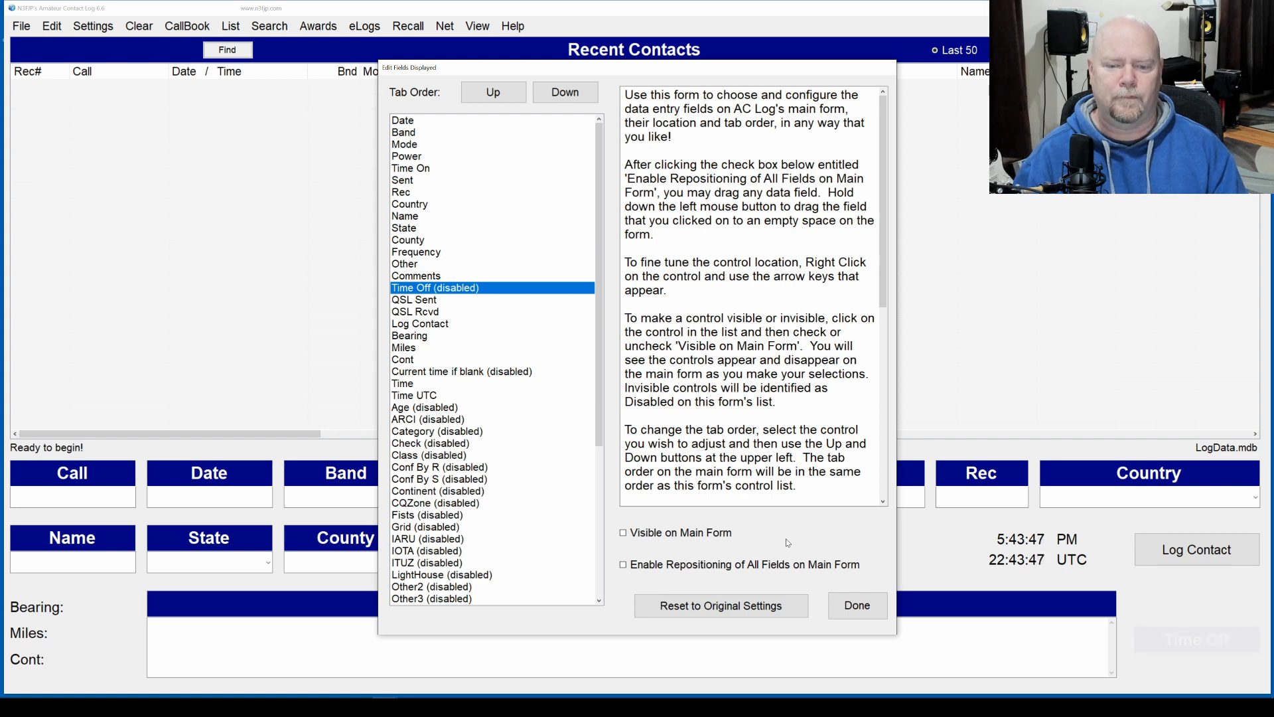
Step: Toggle the Time Off field's visibility on the main form several times, ending with it hidden
{"action": "left_click", "coordinate": [697, 536]}
{"action": "left_click", "coordinate": [697, 536]}
{"action": "left_click", "coordinate": [697, 536]}
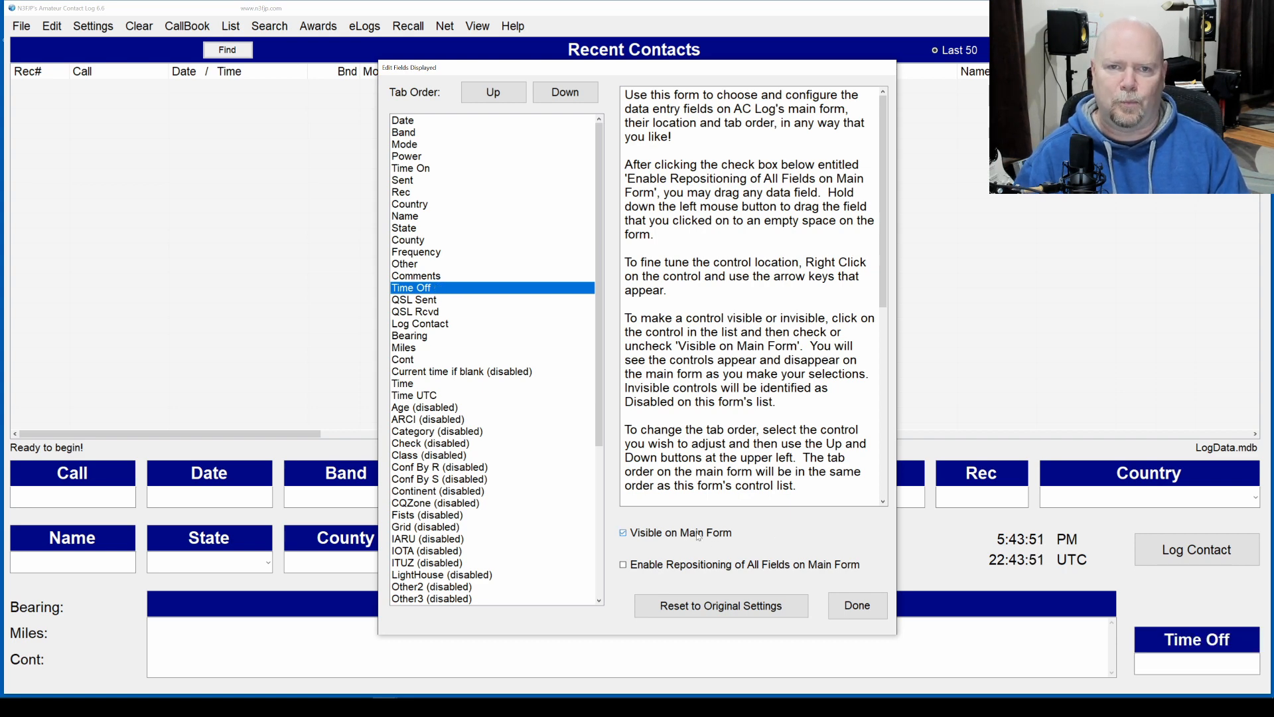
{"action": "left_click", "coordinate": [698, 537]}
{"action": "left_click", "coordinate": [698, 536]}
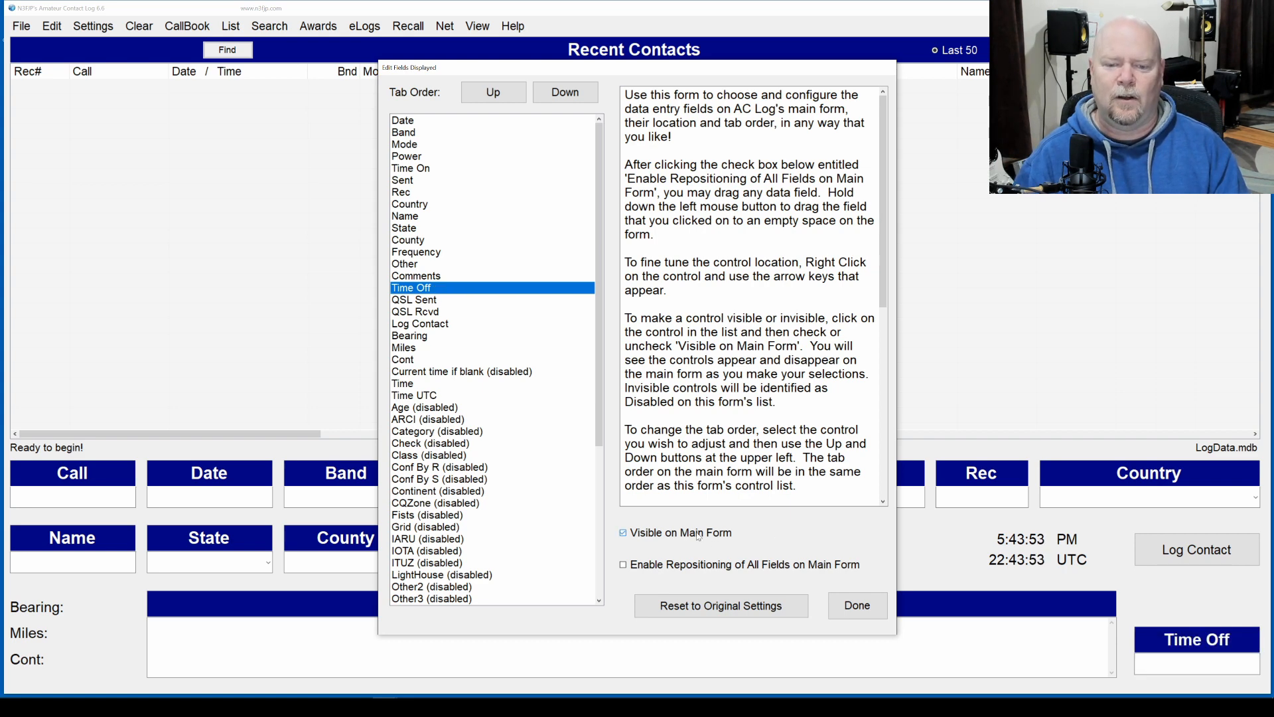
{"action": "left_click", "coordinate": [698, 536]}
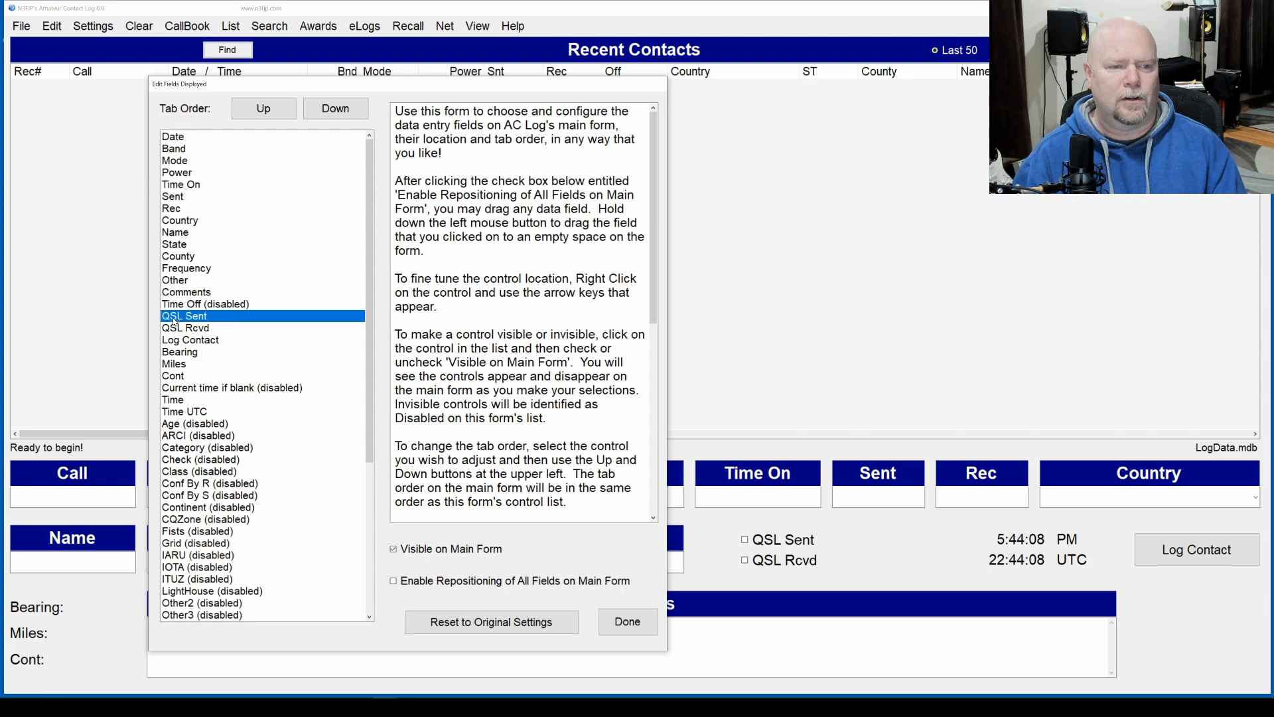
Step: Hide the QSL Sent, QSL Rcvd and Time fields from the main form
{"action": "key", "text": "Down"}
{"action": "left_click", "coordinate": [412, 551]}
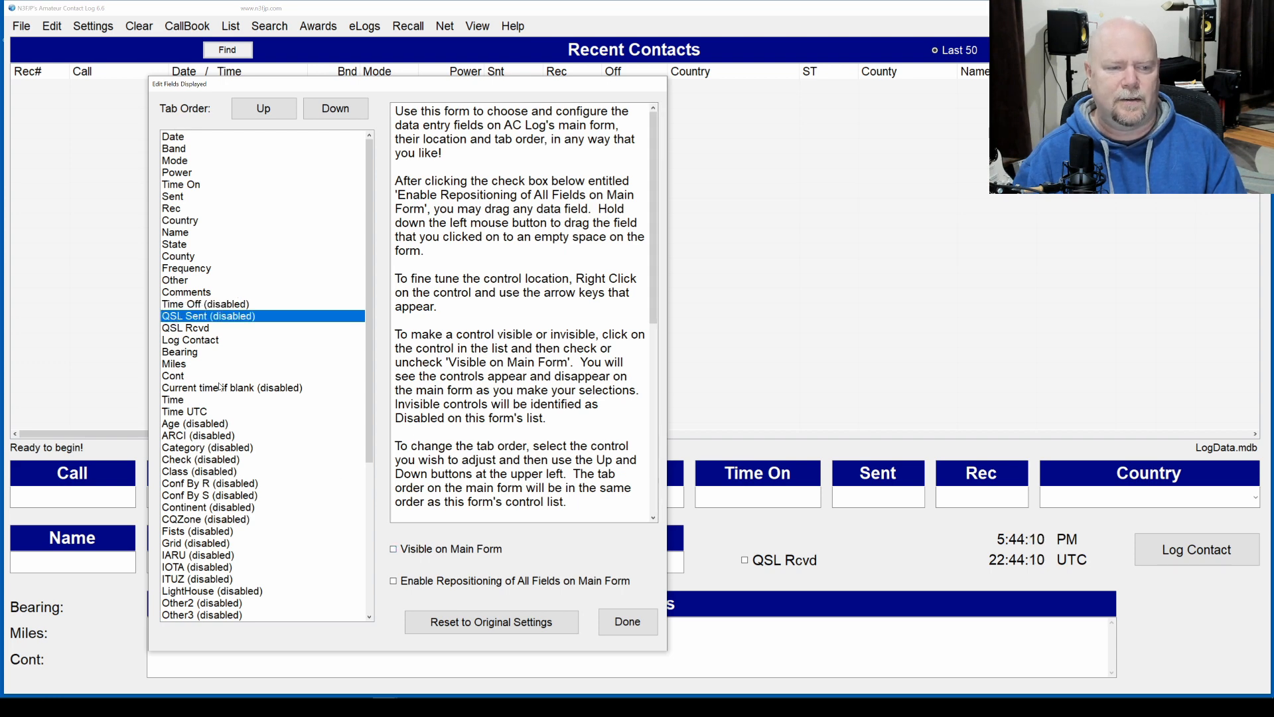
{"action": "key", "text": "Down"}
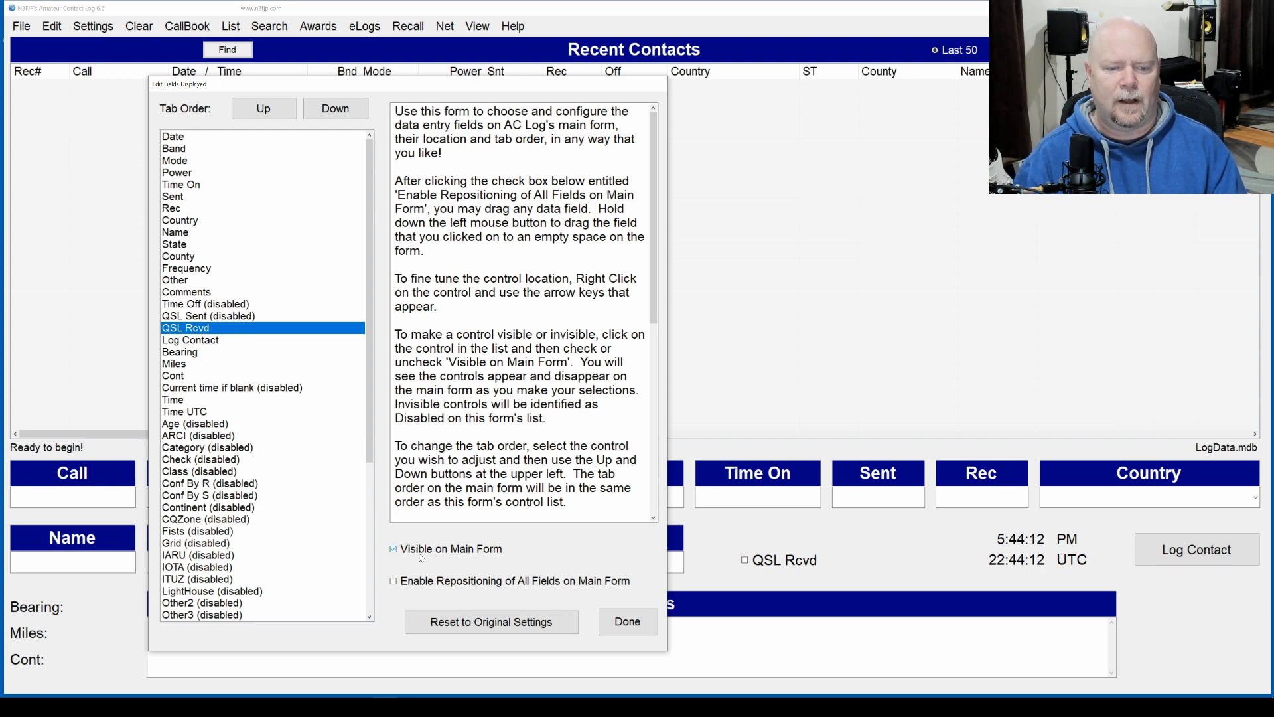
{"action": "left_click", "coordinate": [420, 551]}
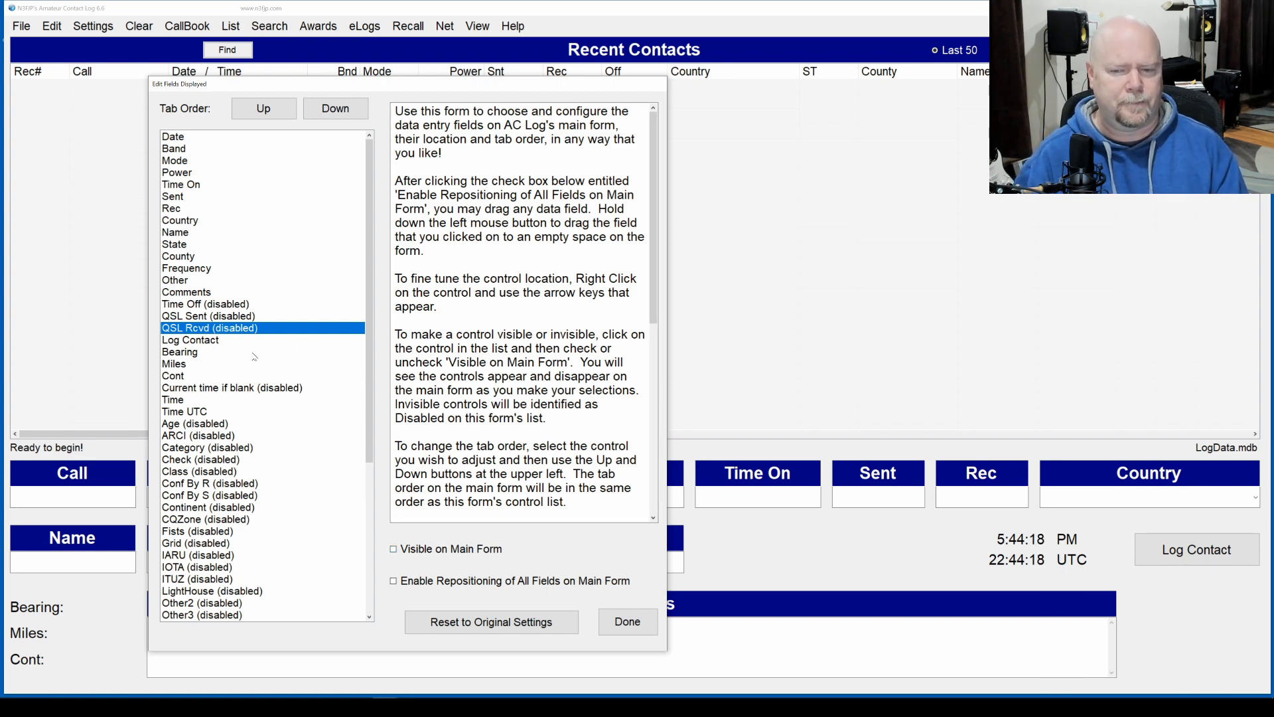
{"action": "left_click", "coordinate": [213, 399]}
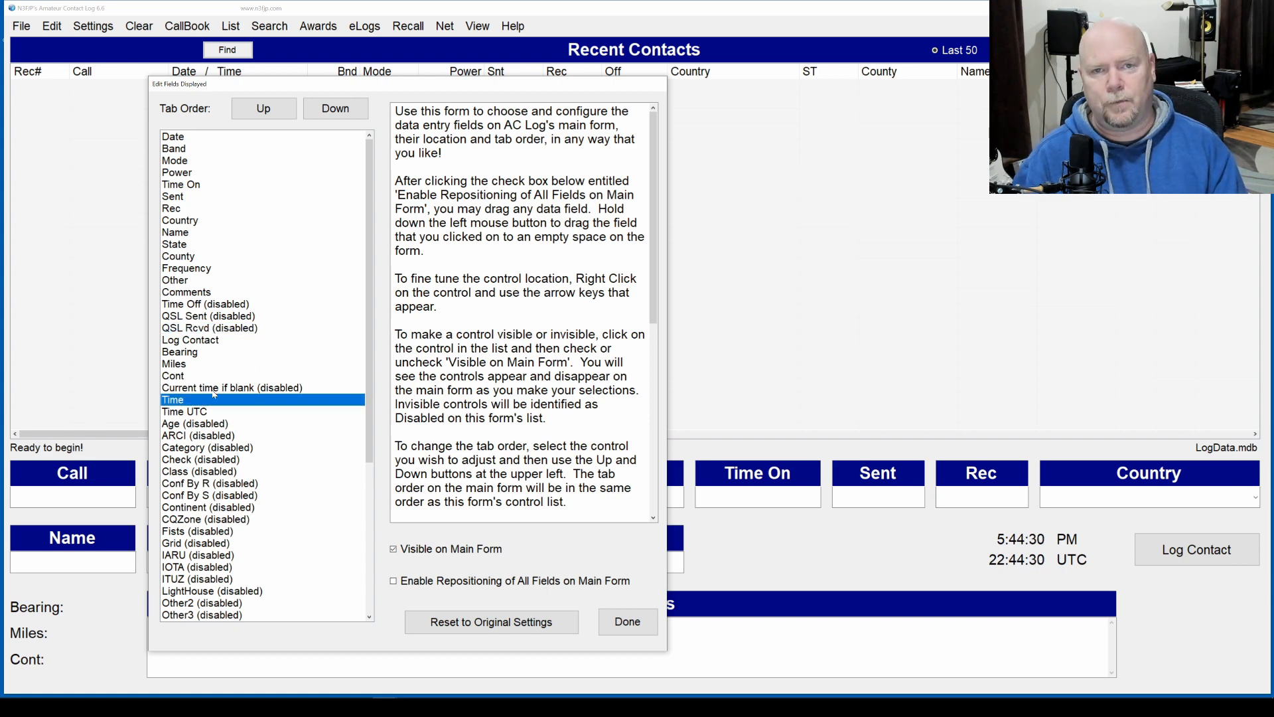
{"action": "left_click", "coordinate": [393, 549]}
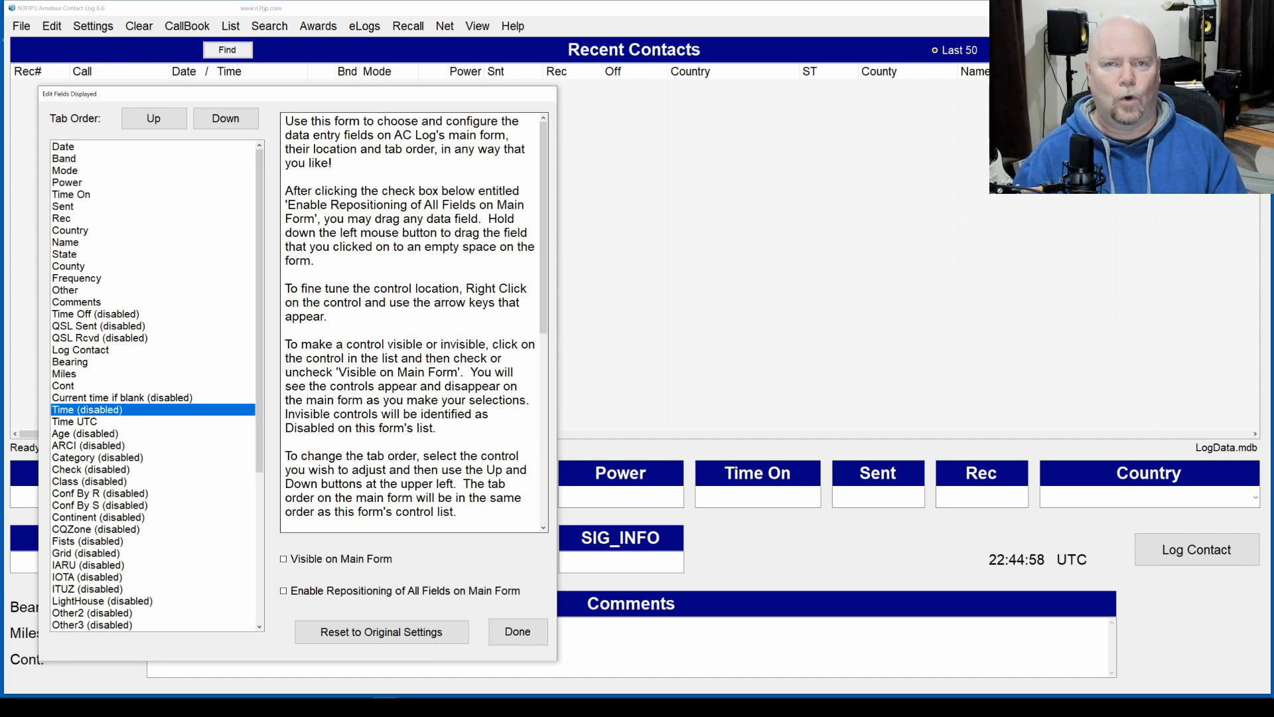
Step: Switch the Other field's visibility on the main form off and on again
{"action": "left_click", "coordinate": [68, 295]}
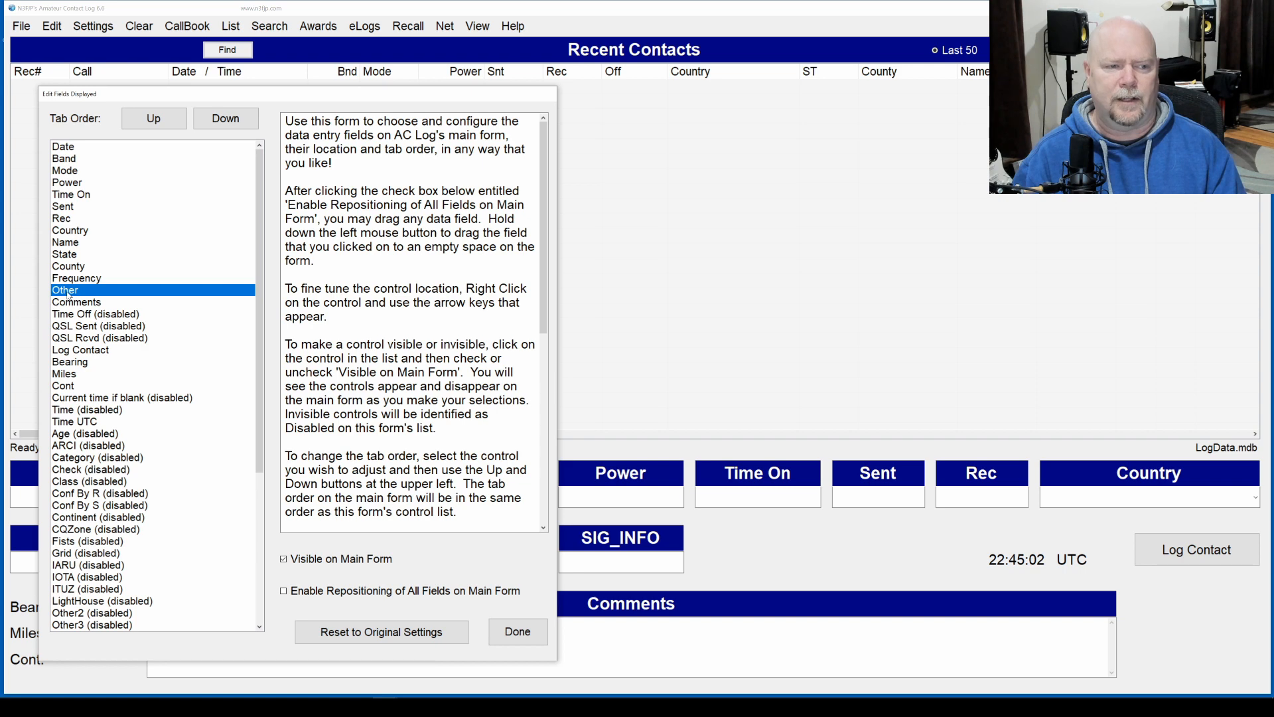
{"action": "left_click", "coordinate": [297, 560]}
{"action": "left_click", "coordinate": [297, 560]}
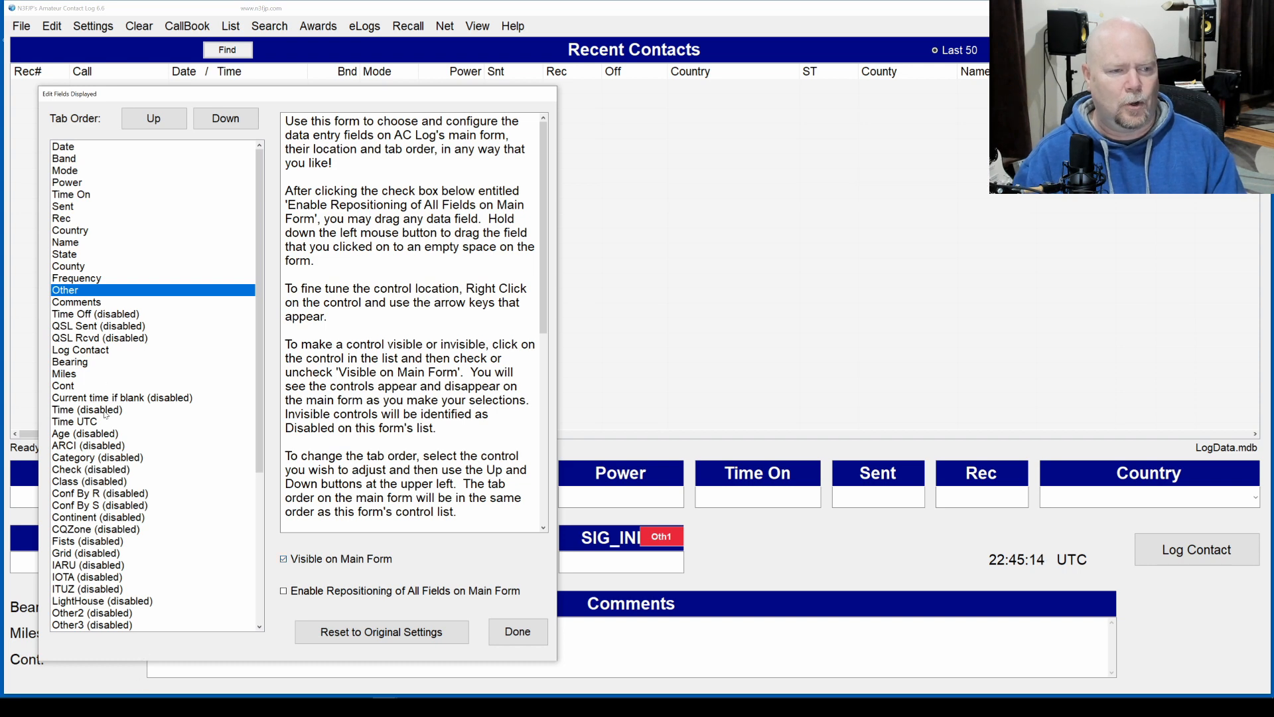
Step: Make the Other2 field visible on the main form and move the field editor aside to uncover it
{"action": "left_click", "coordinate": [85, 612]}
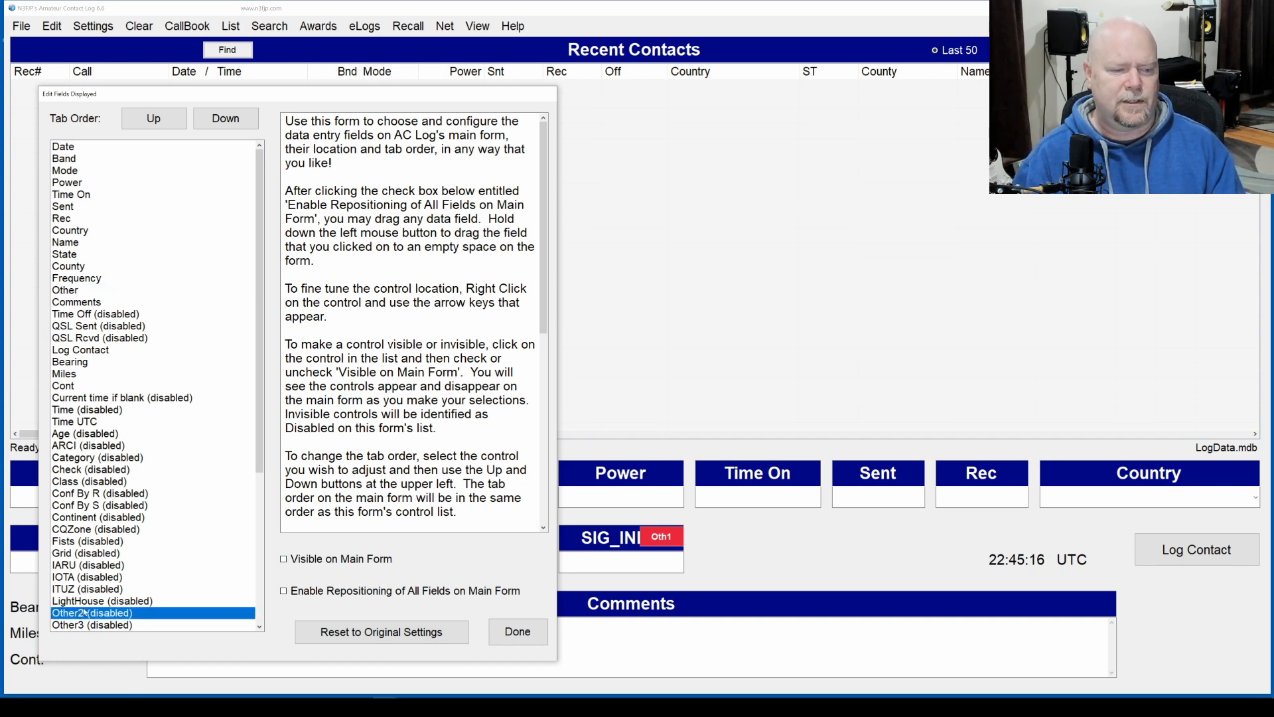
{"action": "left_click", "coordinate": [284, 560]}
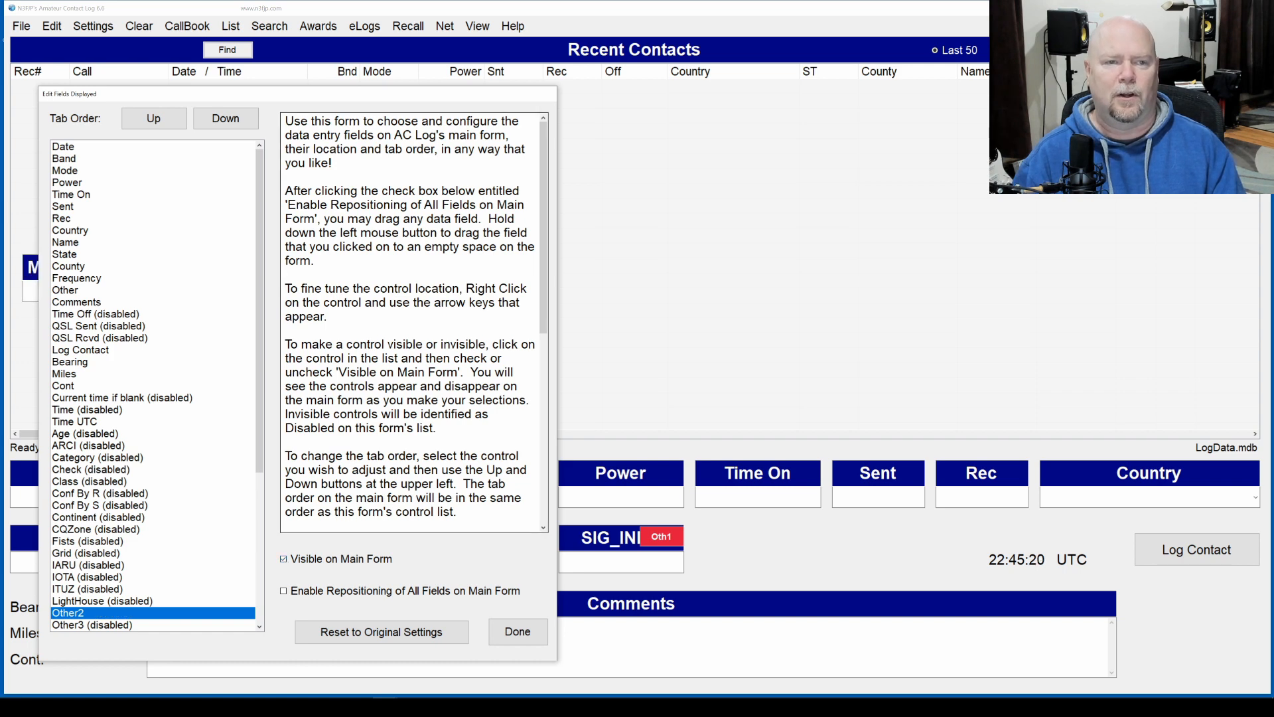
{"action": "left_click_drag", "start_coordinate": [336, 93], "coordinate": [607, 85]}
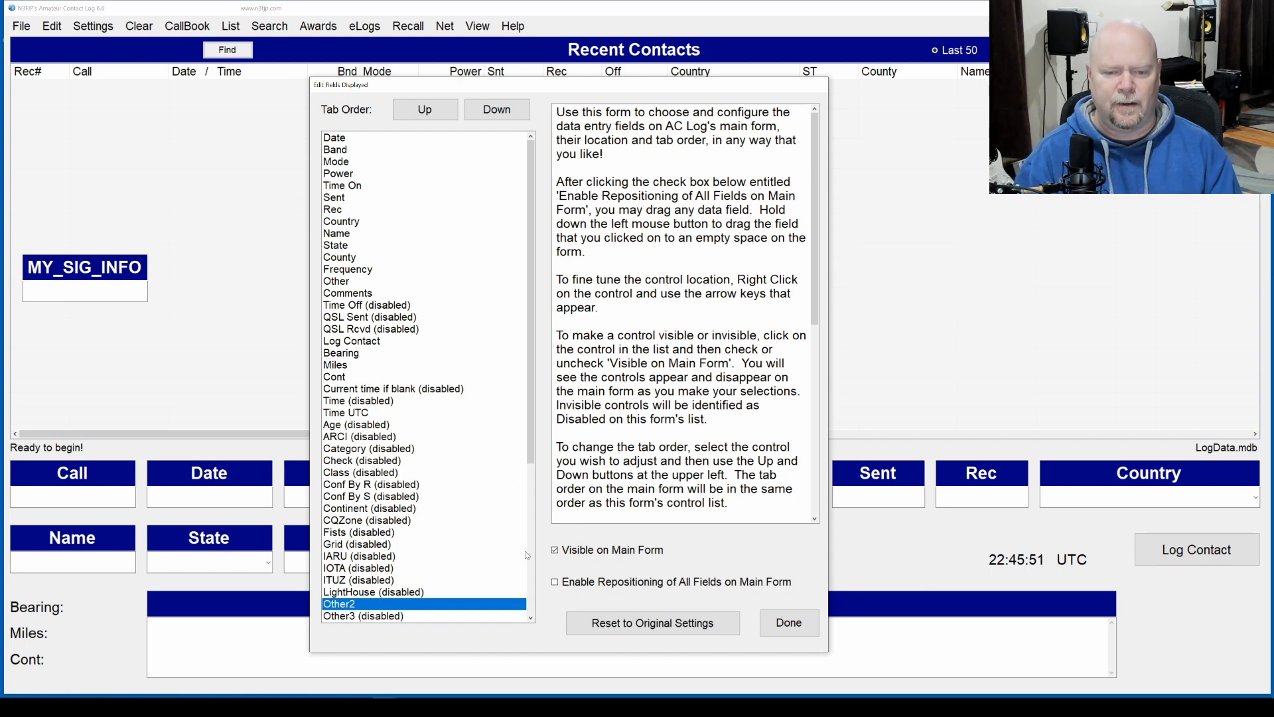
Step: Enable repositioning of all fields, close the field editor, and place the MY_SIG_INFO field directly beside SIG_INFO
{"action": "left_click", "coordinate": [555, 582]}
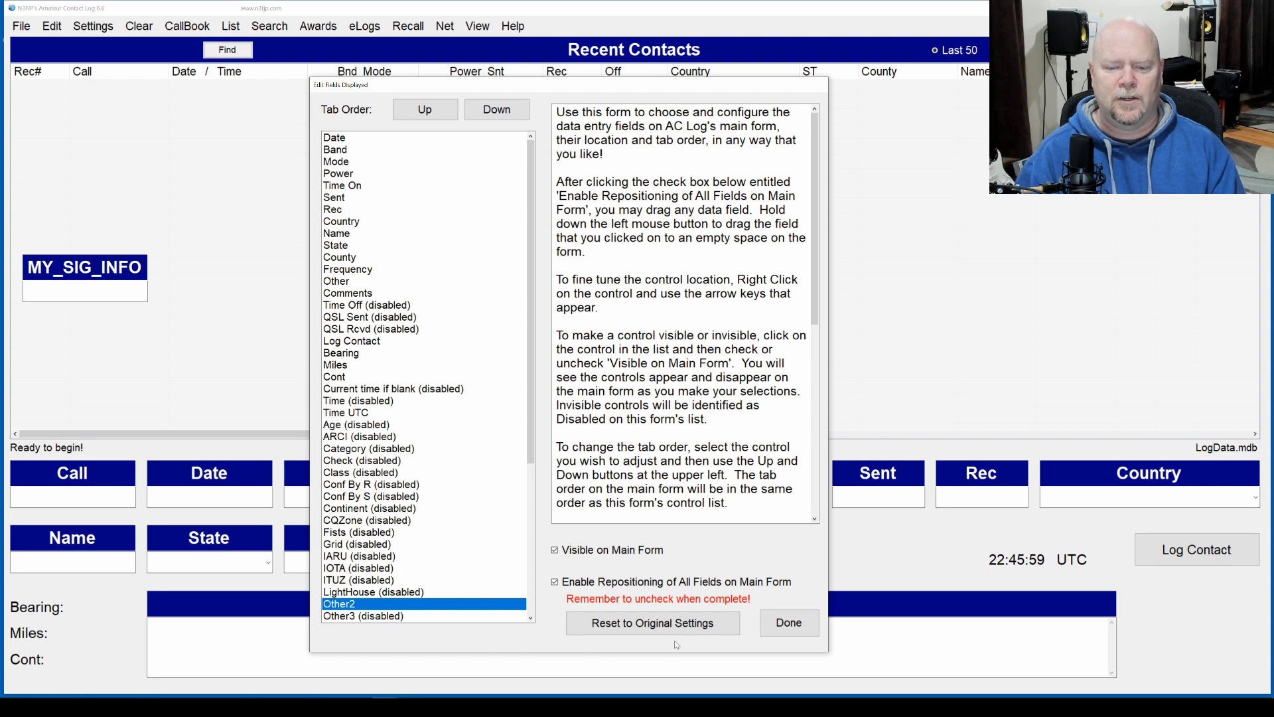
{"action": "left_click", "coordinate": [780, 623]}
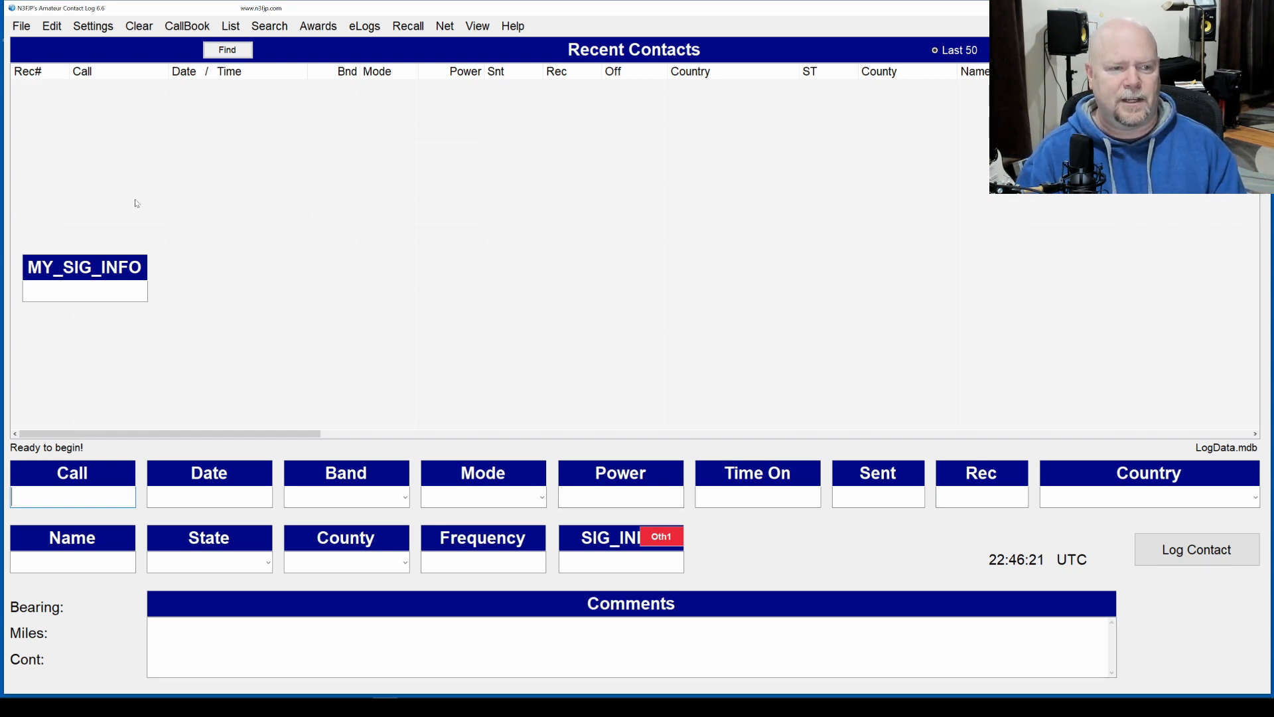
{"action": "left_click_drag", "start_coordinate": [91, 267], "coordinate": [769, 540]}
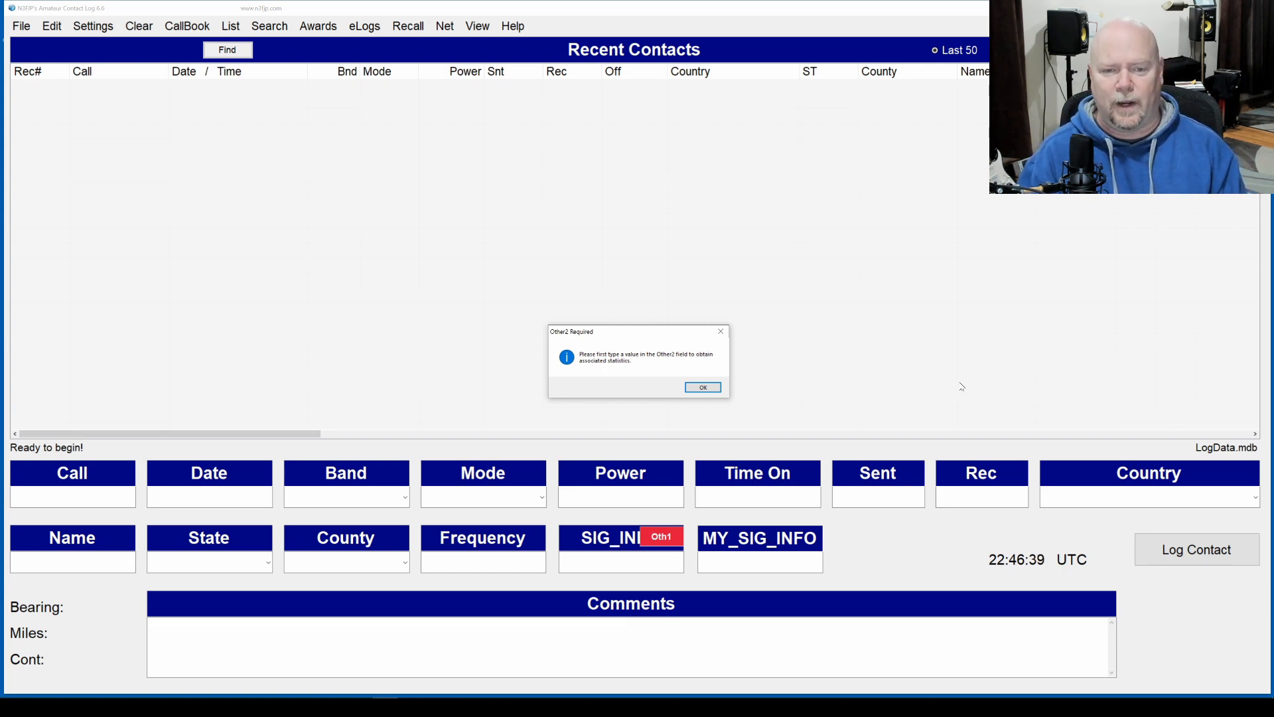
Step: Dismiss the Other2 notice and move SIG_INFO, Name, State and County out of the second row into the empty contacts area
{"action": "left_click", "coordinate": [702, 387]}
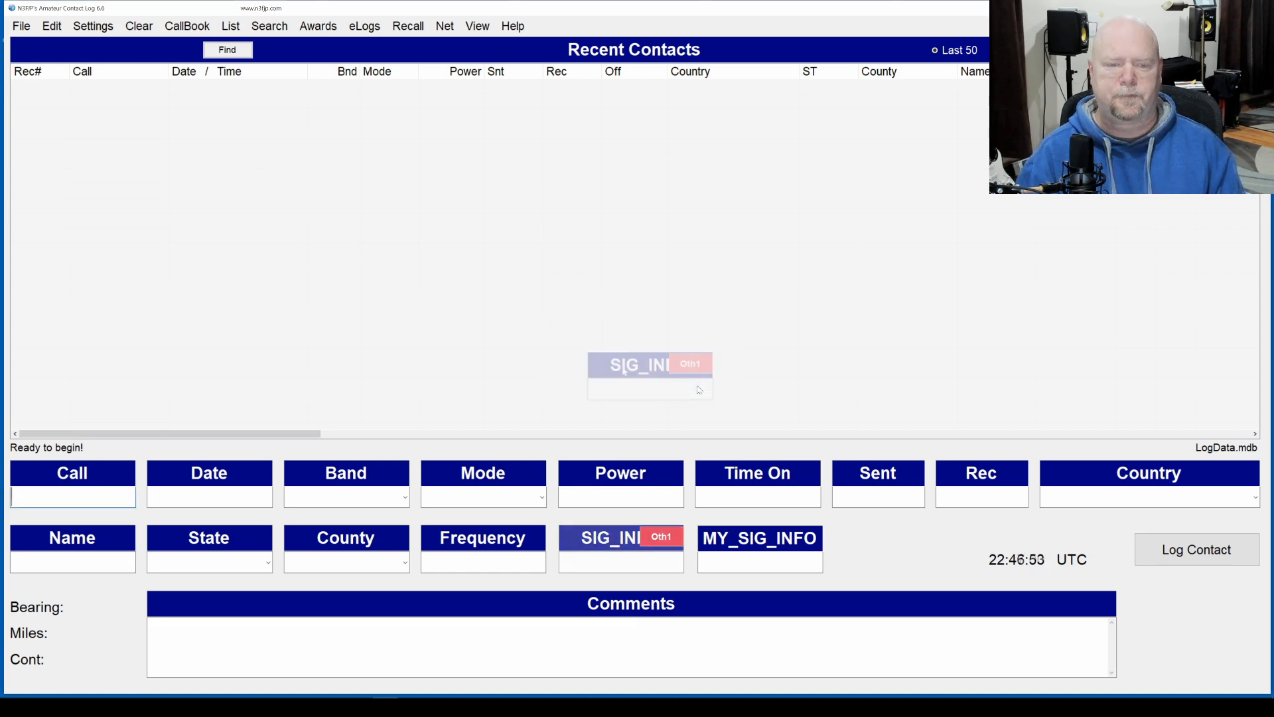
{"action": "left_click_drag", "start_coordinate": [103, 543], "coordinate": [240, 366]}
{"action": "left_click_drag", "start_coordinate": [229, 540], "coordinate": [381, 365]}
{"action": "left_click_drag", "start_coordinate": [365, 539], "coordinate": [535, 376]}
Step: Place the Date, Time On and Band fields side by side in the second row, beginning beneath Call
{"action": "left_click_drag", "start_coordinate": [227, 478], "coordinate": [90, 538]}
{"action": "left_click_drag", "start_coordinate": [742, 476], "coordinate": [188, 535]}
{"action": "left_click_drag", "start_coordinate": [346, 474], "coordinate": [334, 535]}
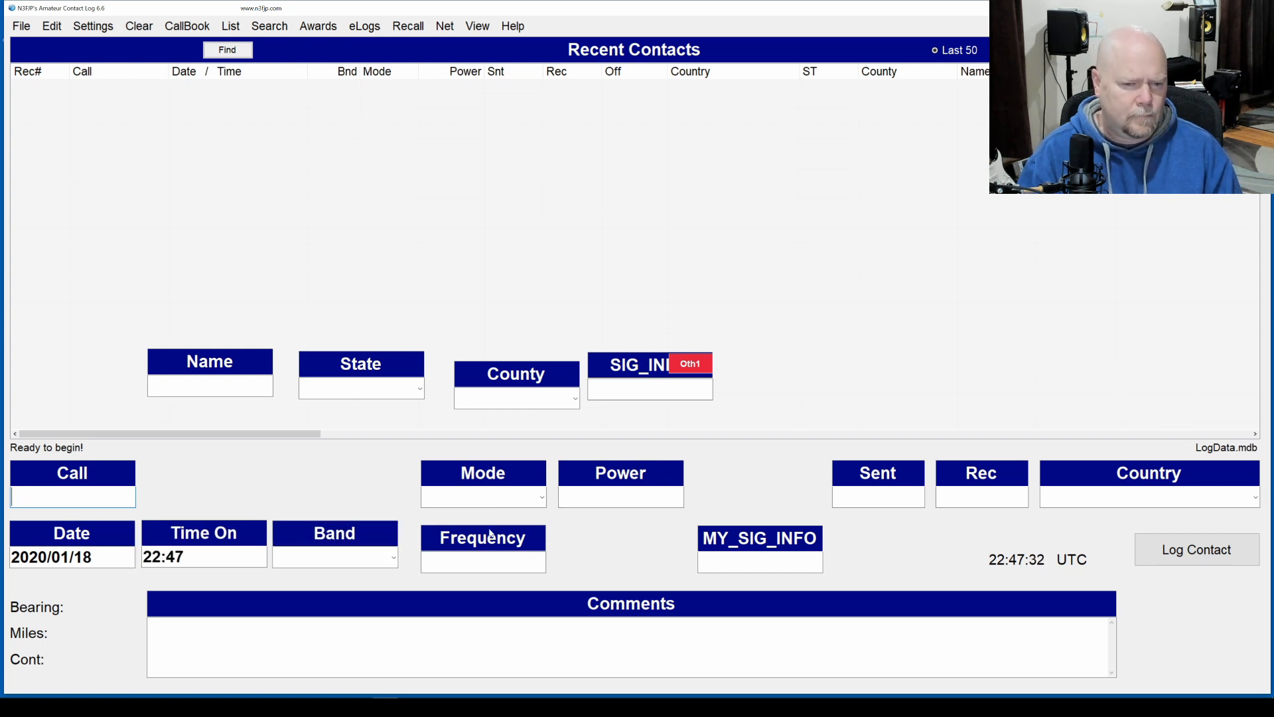
Step: Continue the second row after Band with the Frequency, Mode, Power and MY_SIG_INFO fields in that order
{"action": "left_click_drag", "start_coordinate": [489, 537], "coordinate": [472, 531]}
{"action": "left_click_drag", "start_coordinate": [484, 475], "coordinate": [592, 534]}
{"action": "left_click_drag", "start_coordinate": [760, 539], "coordinate": [868, 531]}
{"action": "left_click", "coordinate": [626, 366]}
{"action": "left_click", "coordinate": [703, 387]}
{"action": "left_click_drag", "start_coordinate": [602, 475], "coordinate": [704, 535]}
{"action": "left_click_drag", "start_coordinate": [868, 531], "coordinate": [853, 532]}
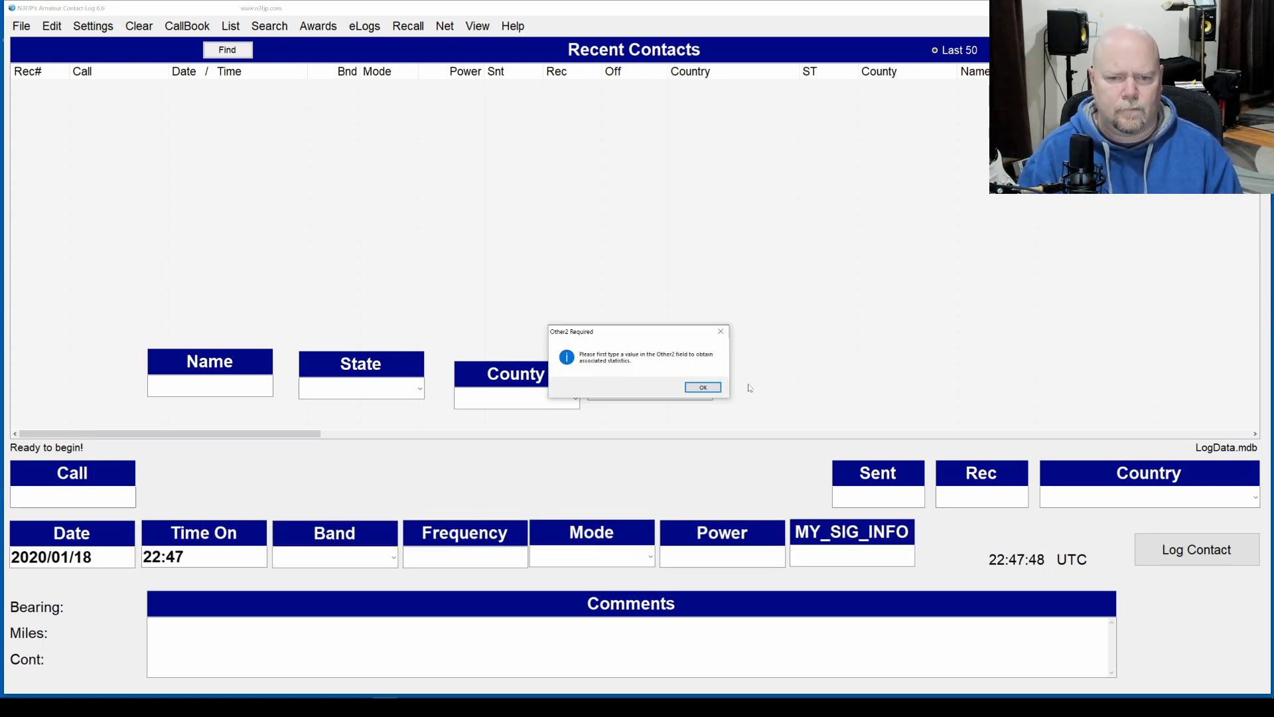
Step: Dismiss the notice and place the Sent, Rec and SIG_INFO fields beside Call in the first row
{"action": "left_click", "coordinate": [703, 388]}
{"action": "left_click_drag", "start_coordinate": [877, 474], "coordinate": [186, 474]}
{"action": "left_click_drag", "start_coordinate": [946, 472], "coordinate": [245, 473]}
{"action": "left_click_drag", "start_coordinate": [631, 365], "coordinate": [376, 473]}
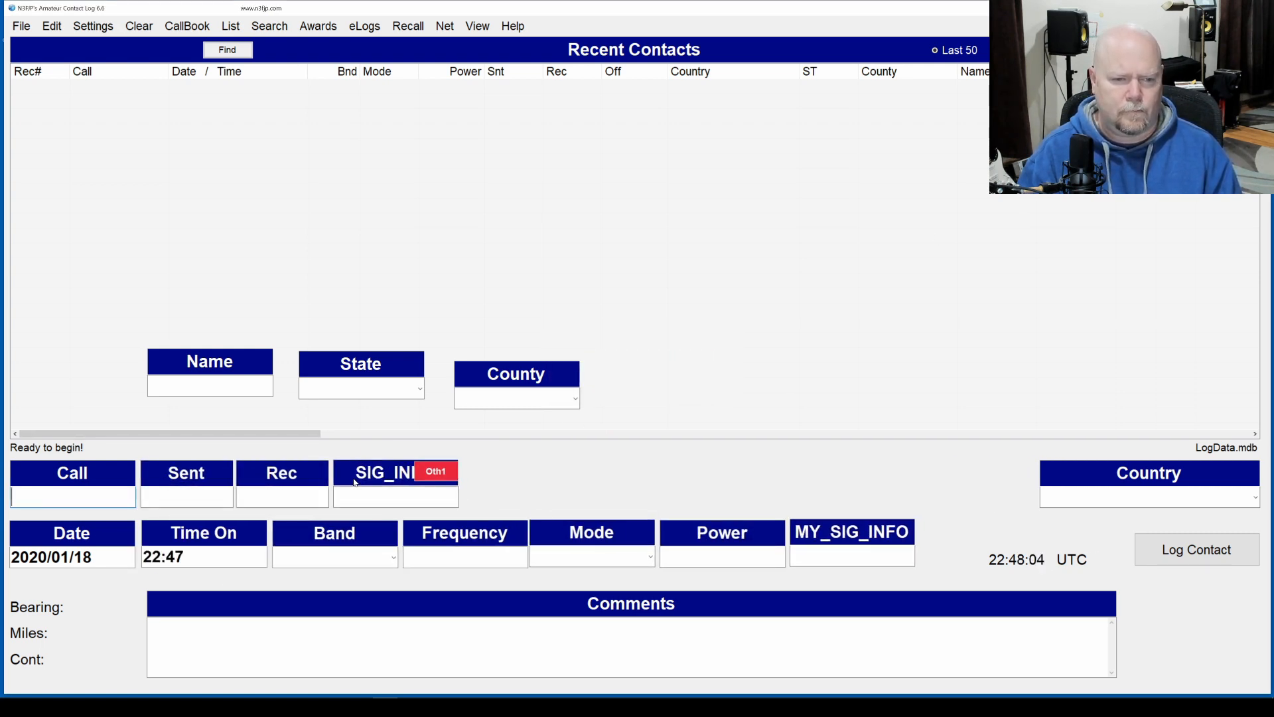
Step: Move the Log Contact control beside SIG_INFO, followed by the Name, State and Country fields in the first row
{"action": "left_click_drag", "start_coordinate": [1197, 550], "coordinate": [536, 483]}
{"action": "left_click", "coordinate": [699, 387]}
{"action": "left_click_drag", "start_coordinate": [258, 363], "coordinate": [726, 471]}
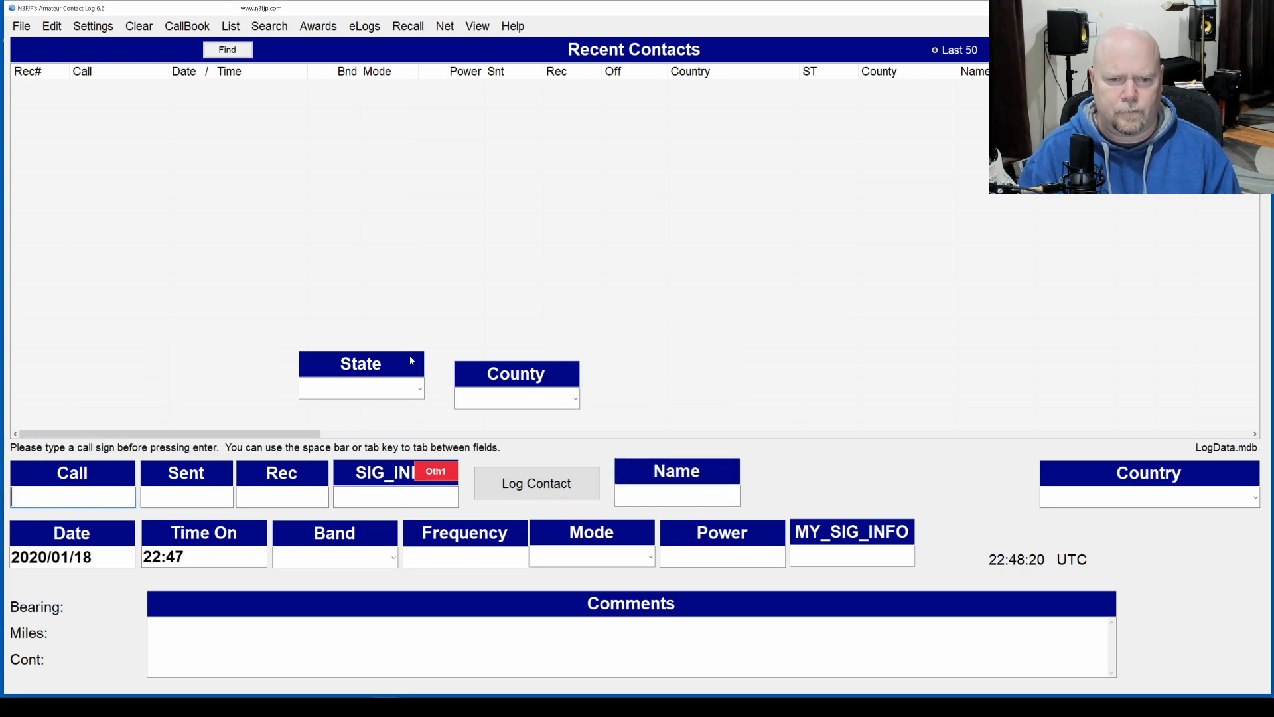
{"action": "left_click_drag", "start_coordinate": [415, 363], "coordinate": [860, 470]}
{"action": "left_click_drag", "start_coordinate": [1079, 470], "coordinate": [918, 468]}
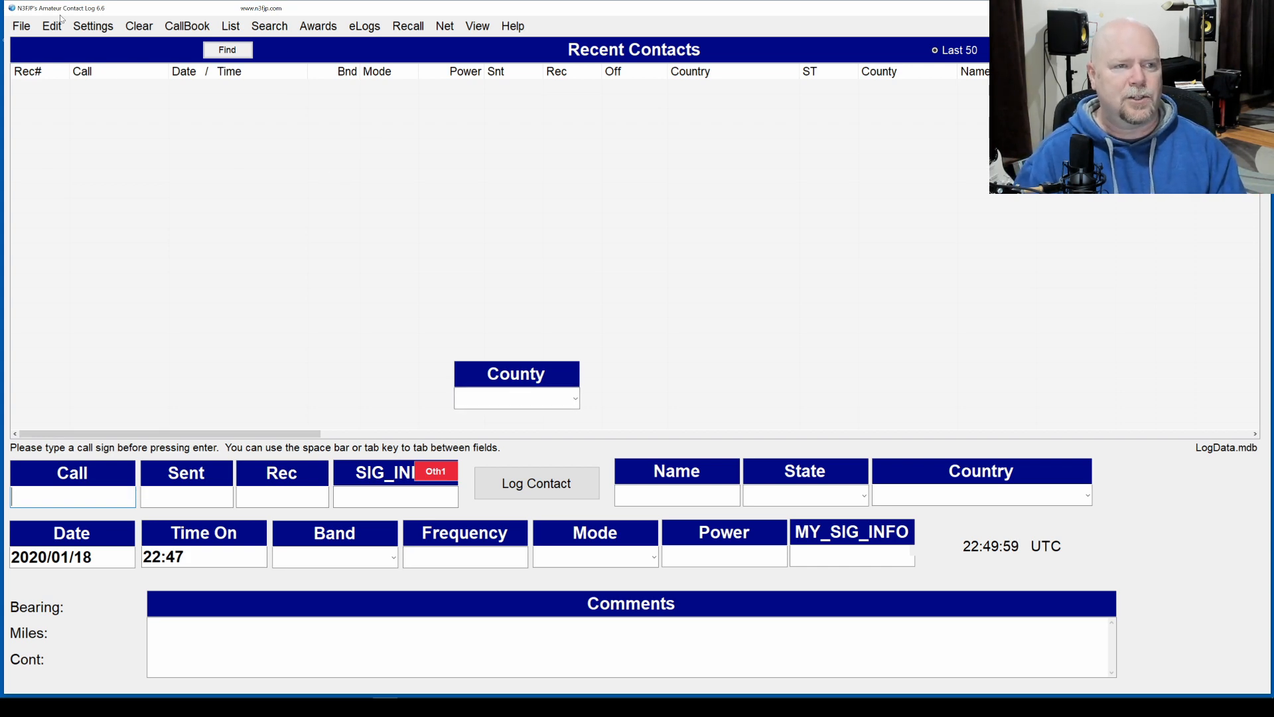
Step: Hide the County field from the main form and disable repositioning of all fields
{"action": "left_click", "coordinate": [92, 28]}
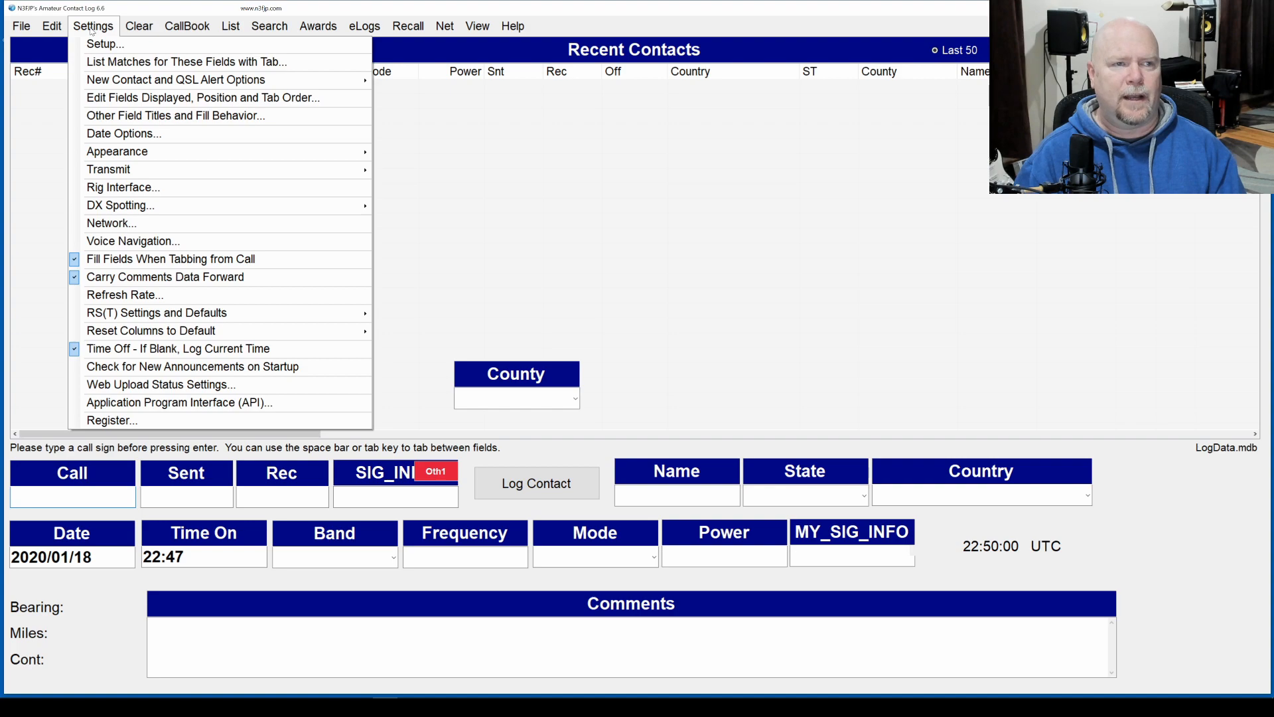
{"action": "left_click", "coordinate": [106, 99]}
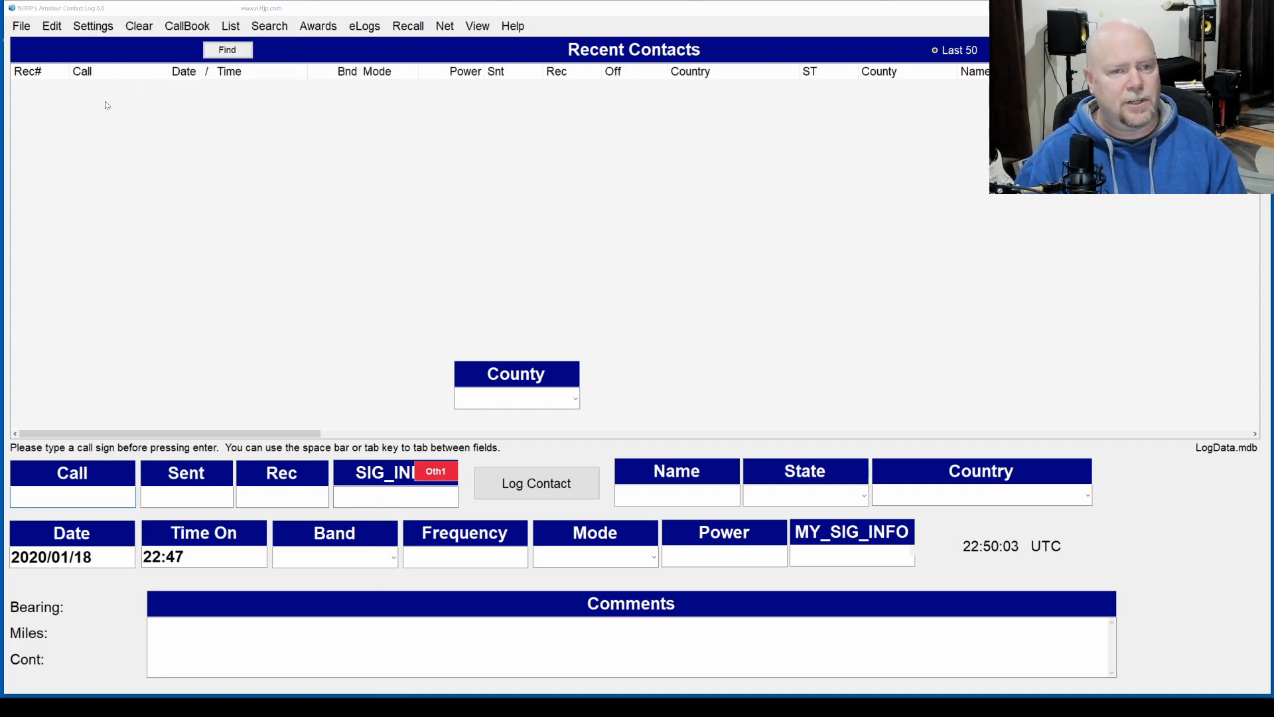
{"action": "left_click_drag", "start_coordinate": [506, 69], "coordinate": [690, 78]}
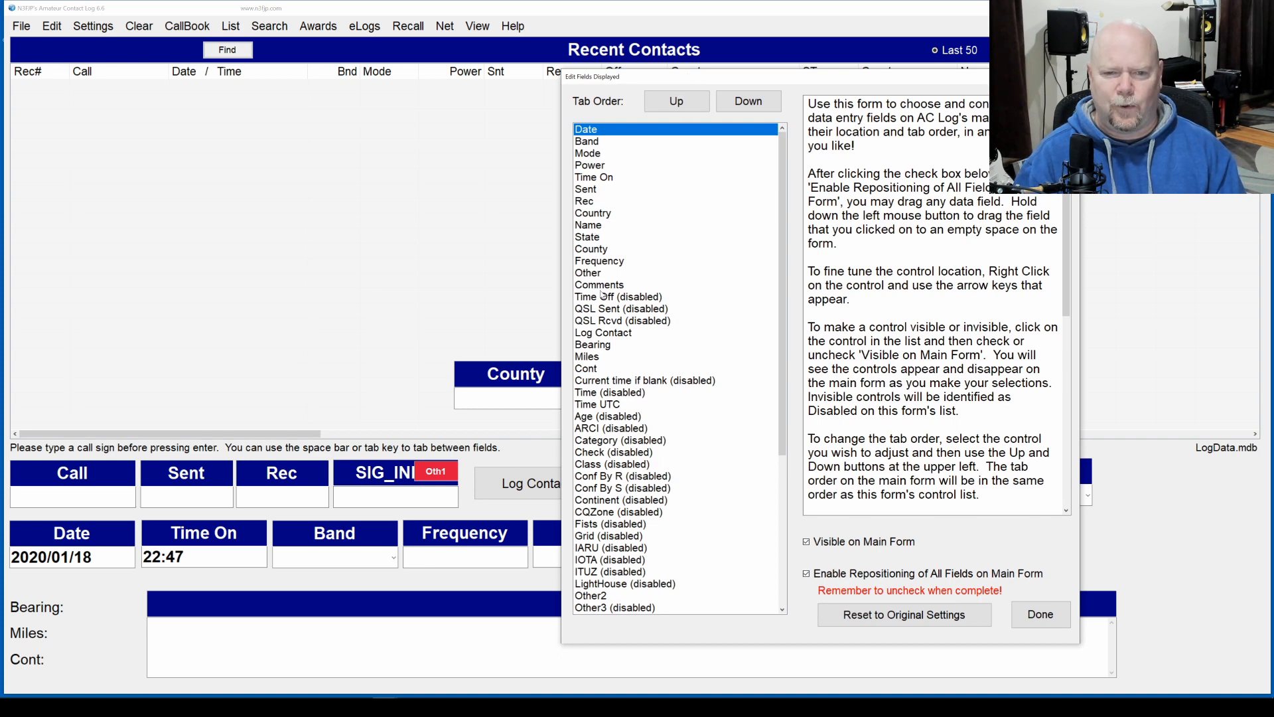
{"action": "left_click", "coordinate": [598, 249]}
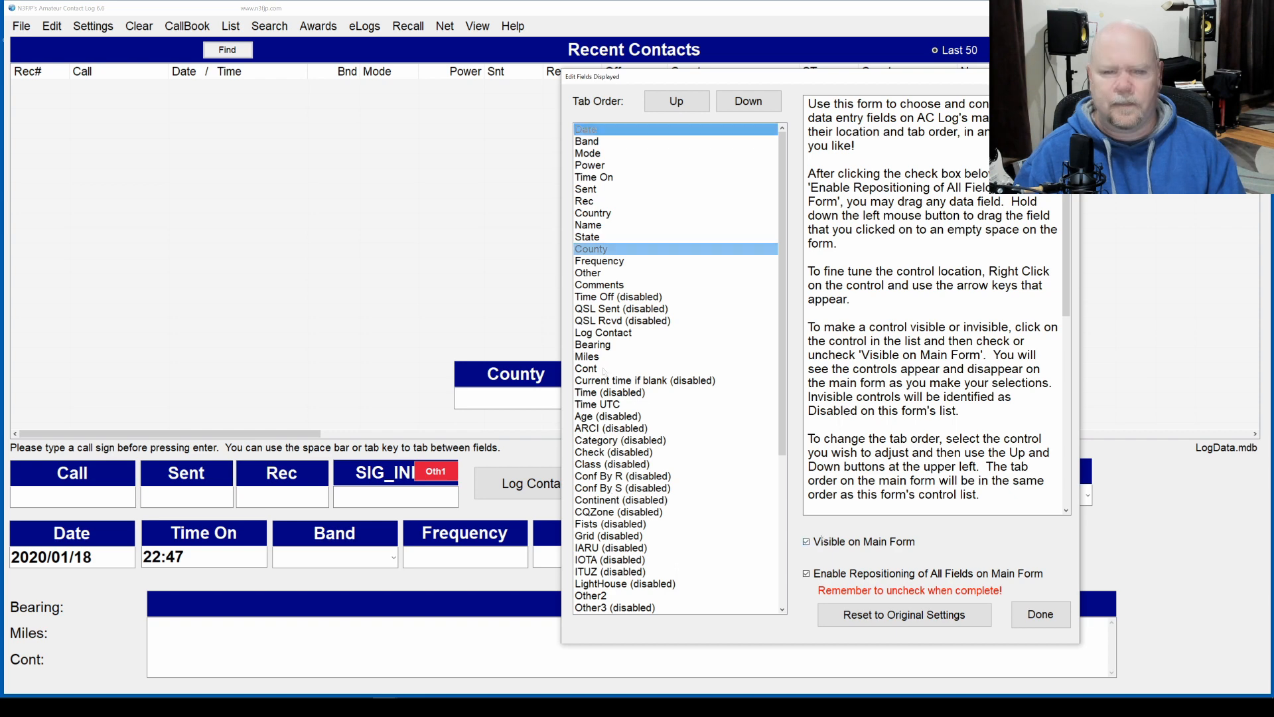
{"action": "left_click", "coordinate": [807, 542]}
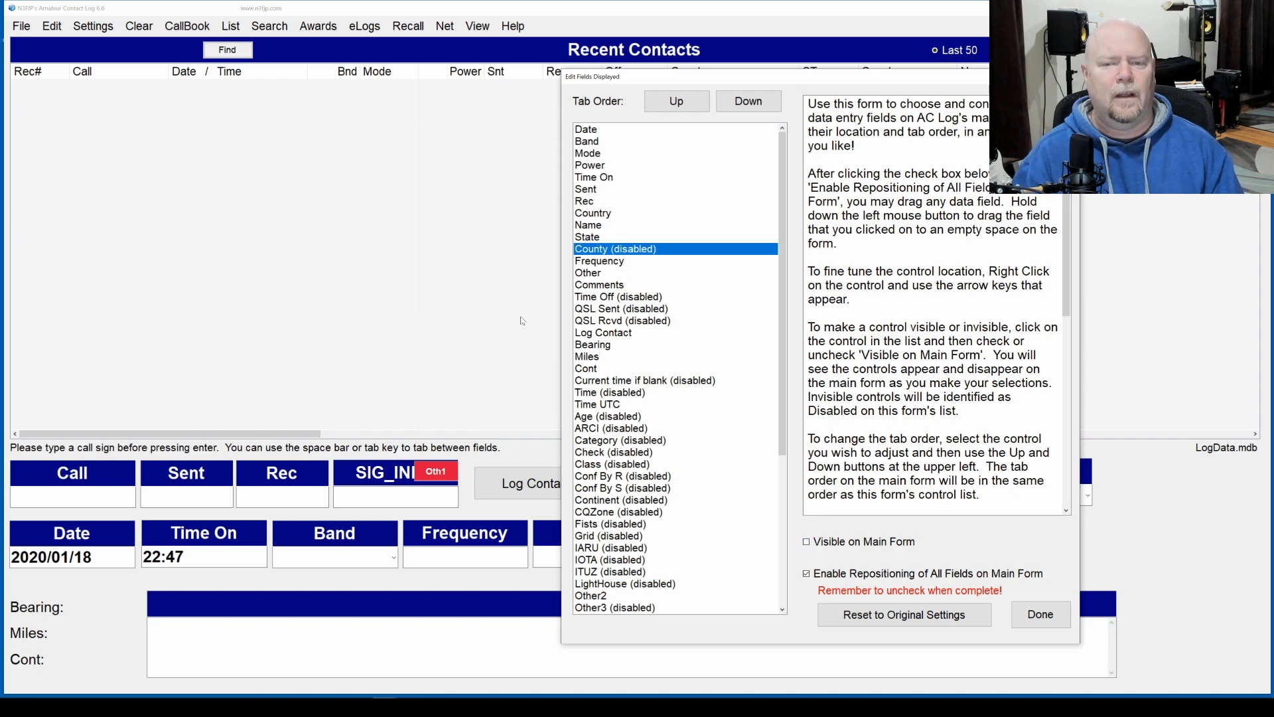
{"action": "left_click", "coordinate": [806, 574]}
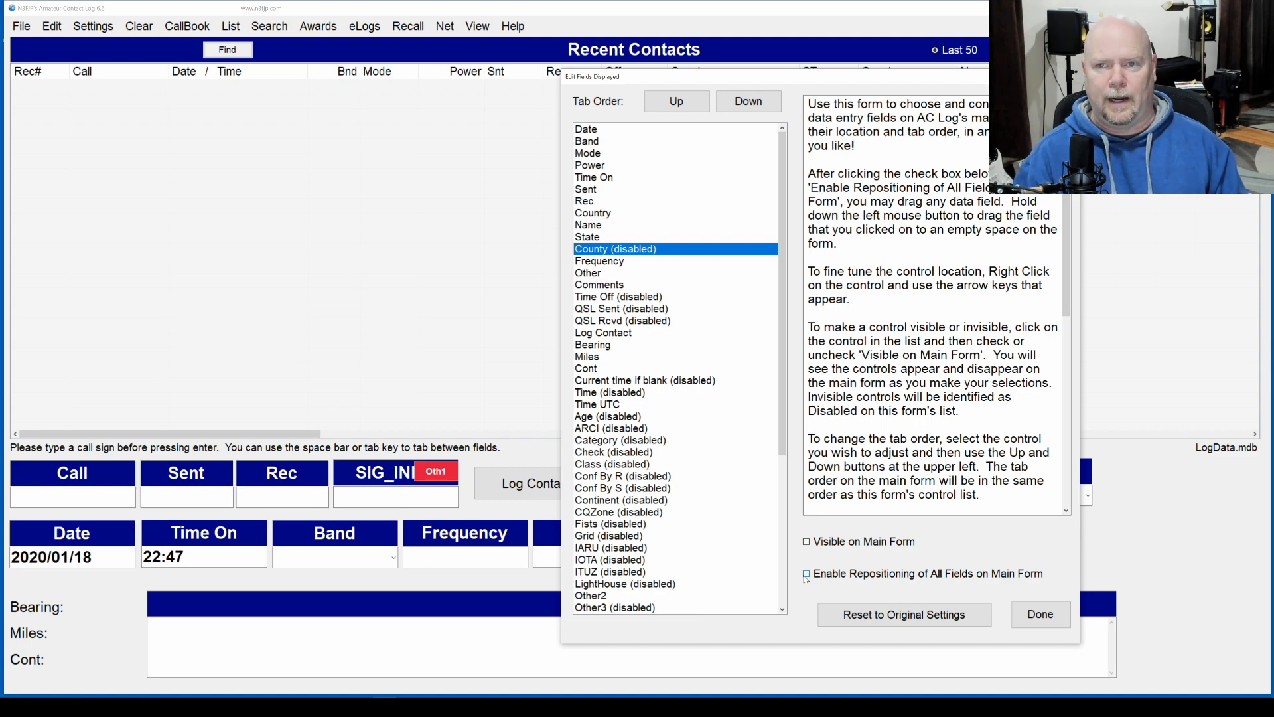
{"action": "left_click_drag", "start_coordinate": [794, 81], "coordinate": [958, 78]}
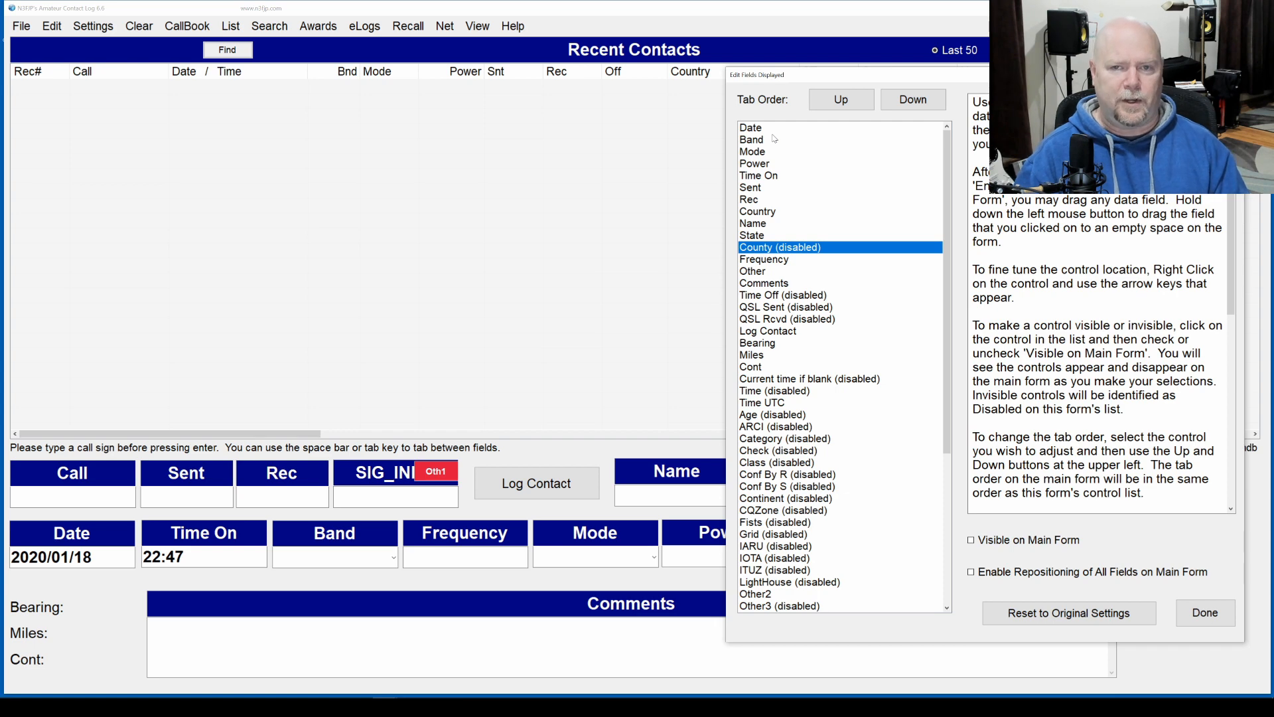
Step: Move the Sent field to the very beginning of the tab order
{"action": "left_click", "coordinate": [752, 188]}
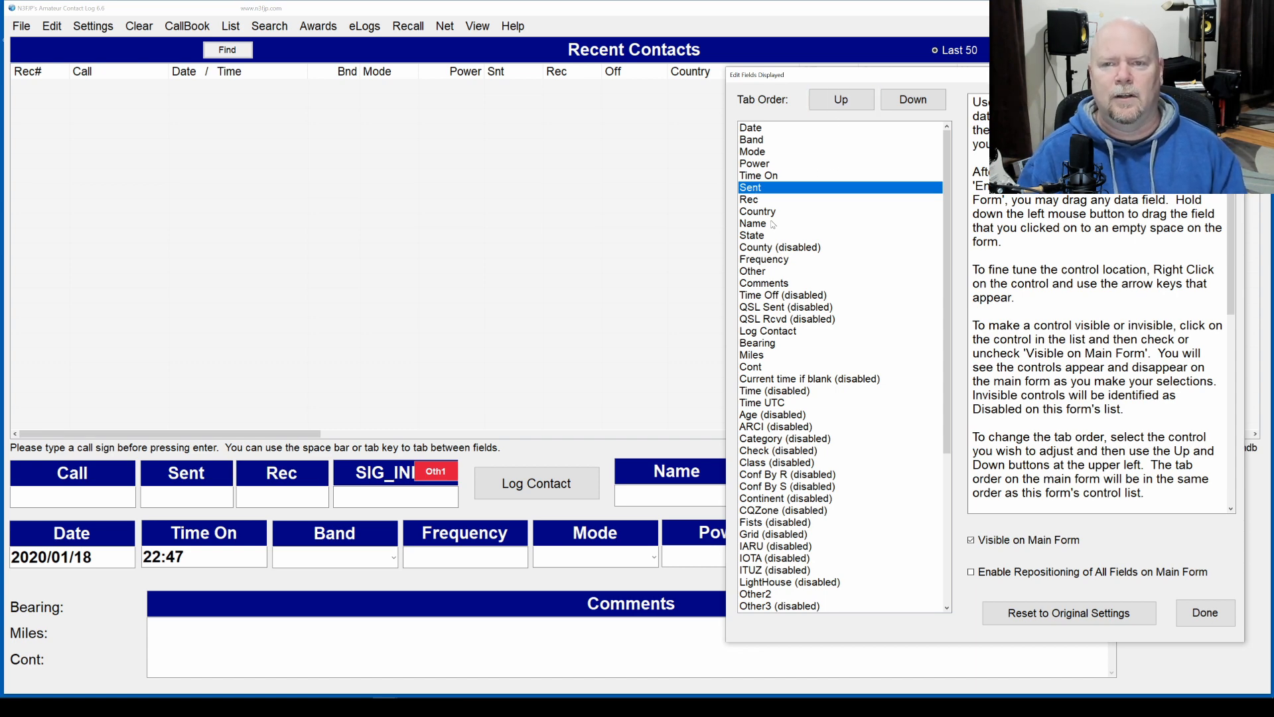
{"action": "left_click", "coordinate": [832, 103]}
{"action": "left_click", "coordinate": [832, 102]}
{"action": "left_click", "coordinate": [832, 102]}
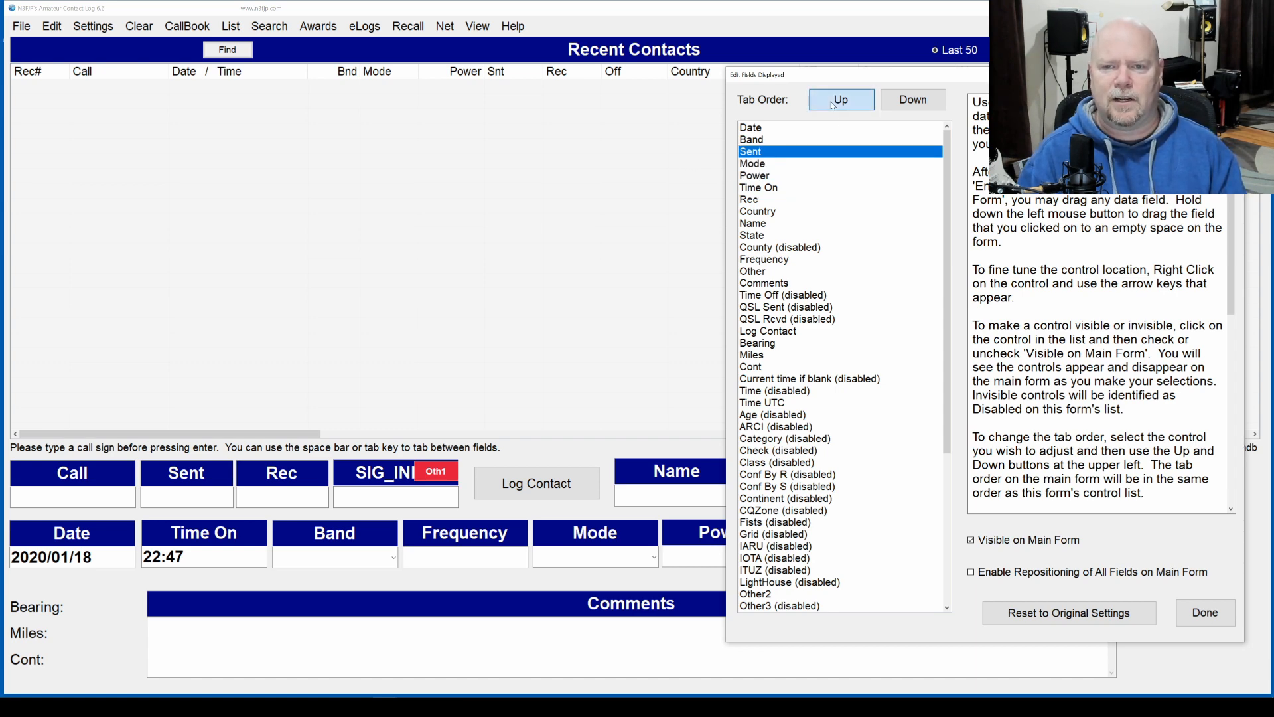
{"action": "left_click", "coordinate": [832, 104]}
{"action": "left_click", "coordinate": [833, 105]}
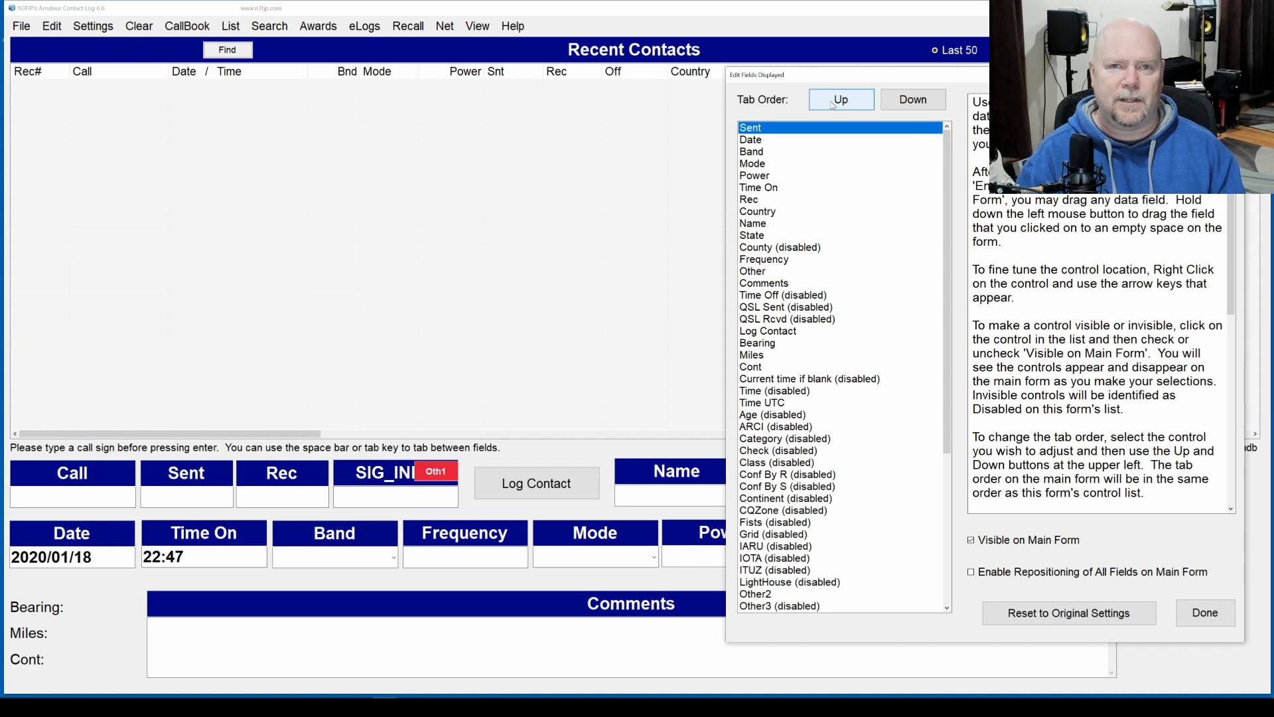
Step: Move the Rec field up the tab order to directly after Sent
{"action": "left_click", "coordinate": [763, 200]}
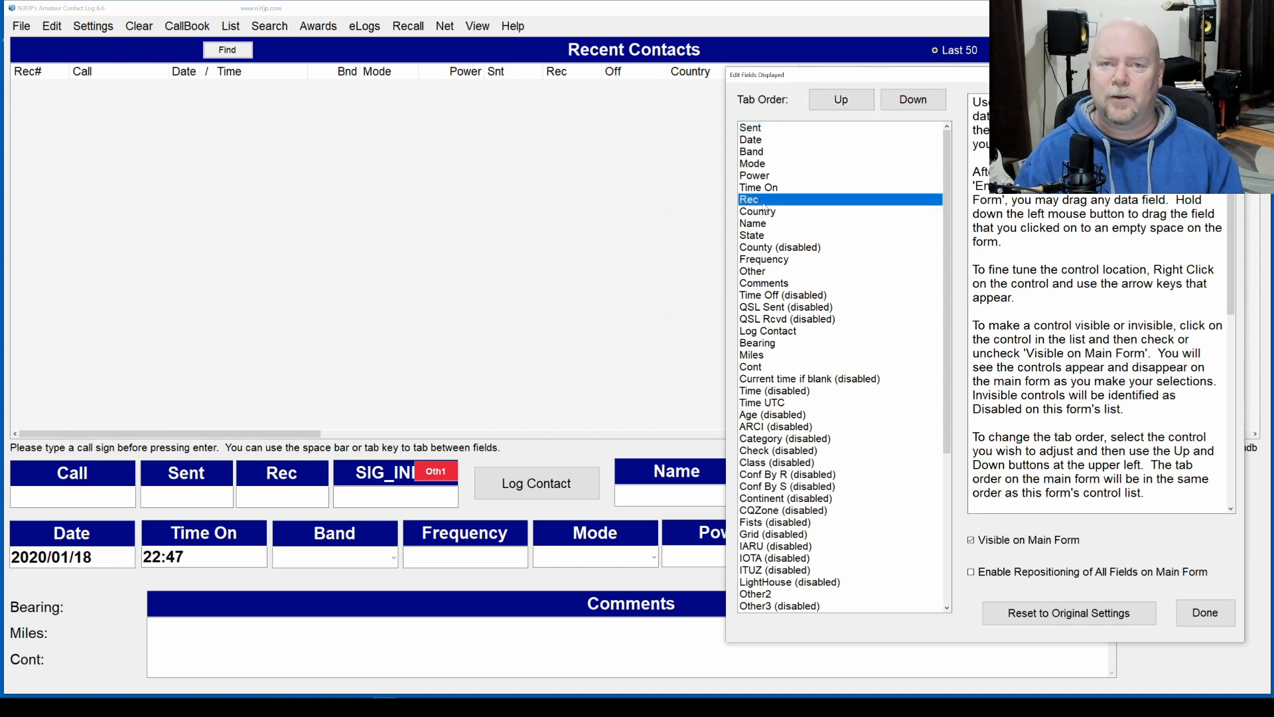
{"action": "left_click", "coordinate": [858, 103]}
{"action": "left_click", "coordinate": [857, 103]}
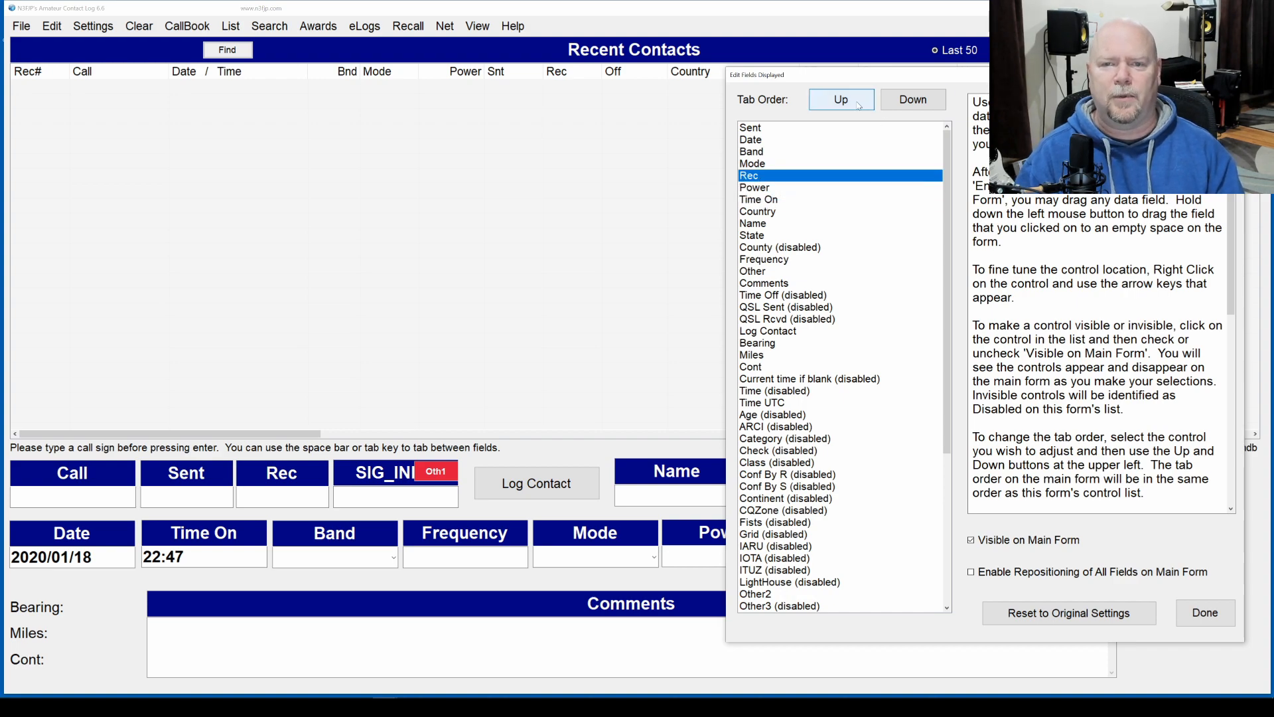
{"action": "left_click", "coordinate": [857, 103]}
{"action": "left_click", "coordinate": [858, 104]}
{"action": "left_click", "coordinate": [859, 105]}
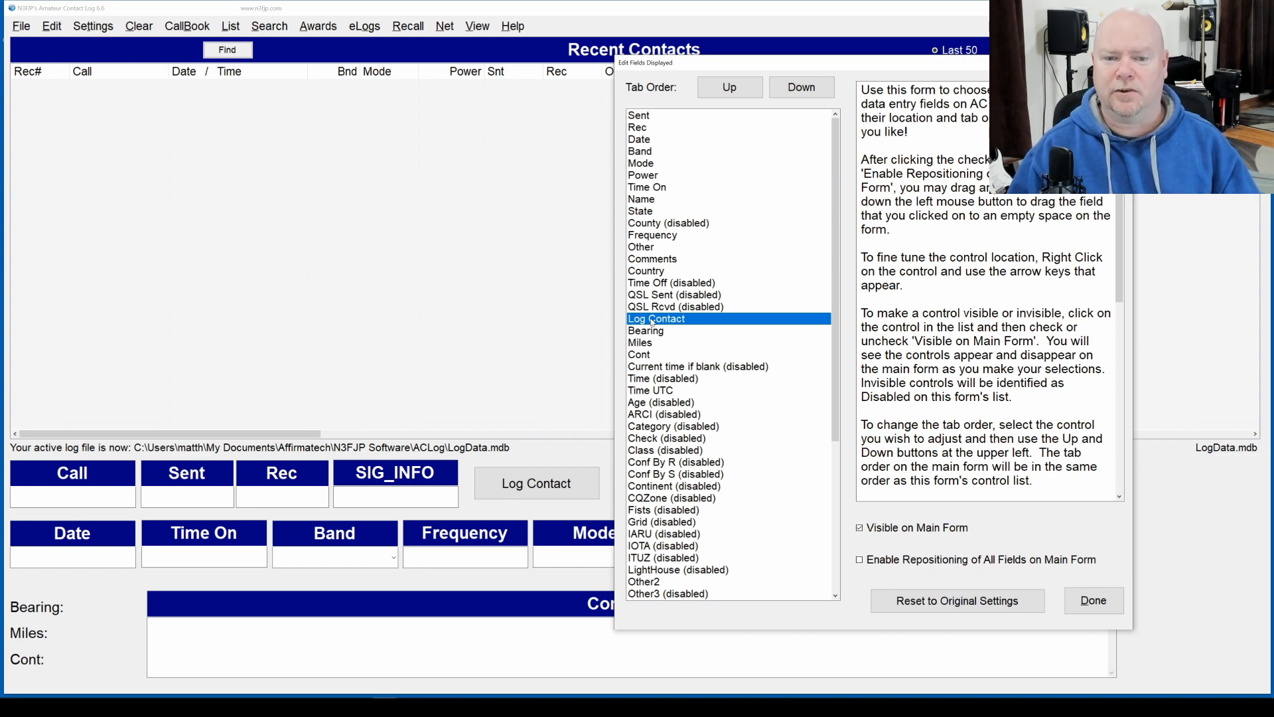
Step: Move Log Contact up the tab order to directly after Rec, and Other to directly after Log Contact
{"action": "left_click", "coordinate": [727, 93]}
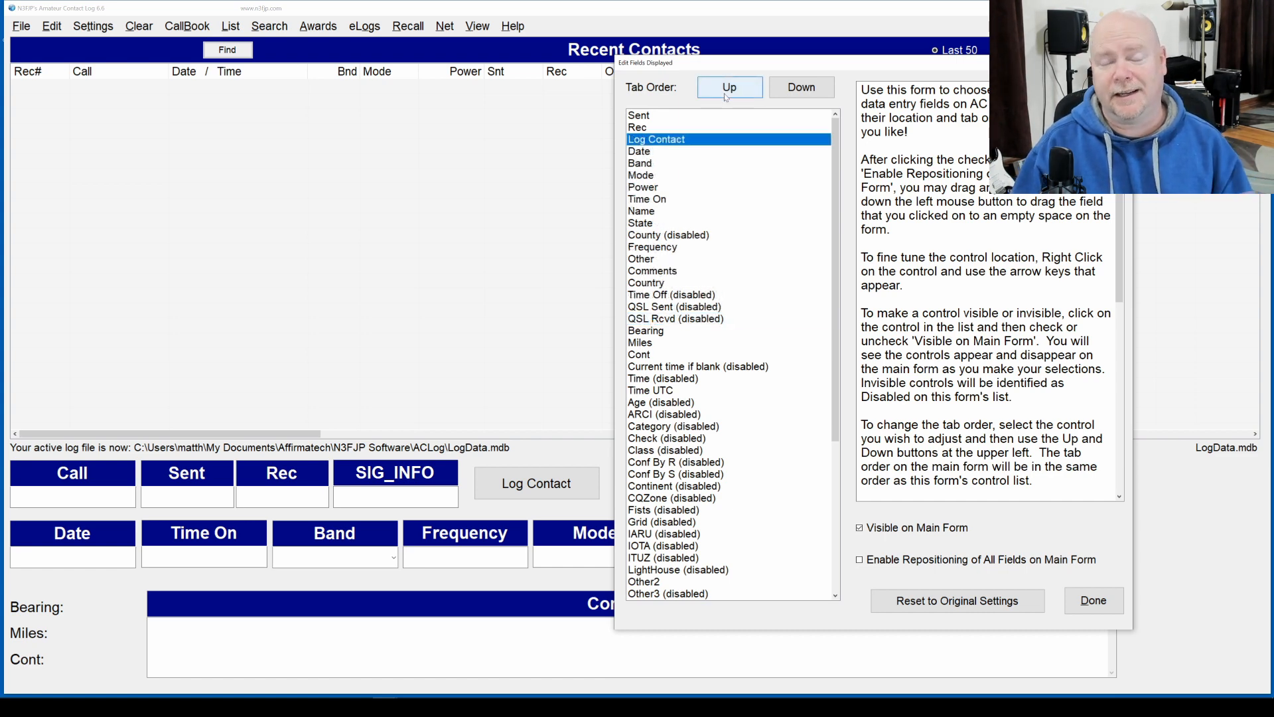
{"action": "left_click", "coordinate": [640, 259]}
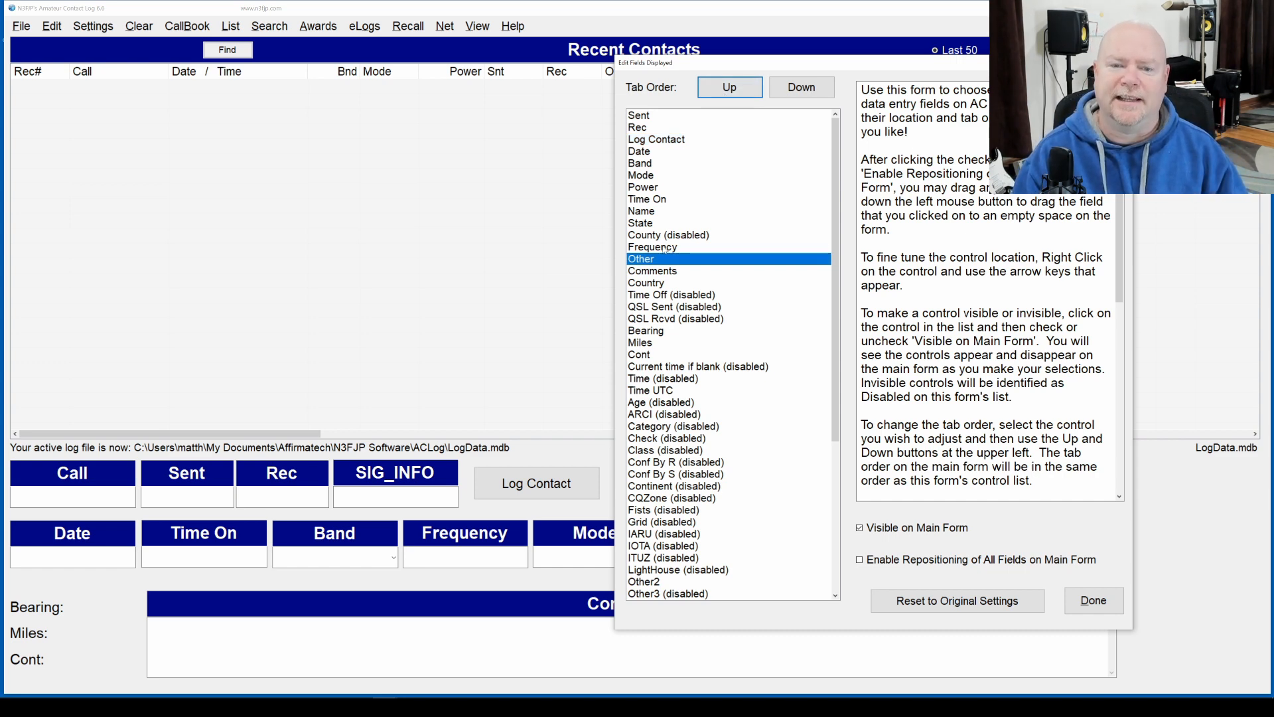
{"action": "left_click", "coordinate": [730, 91]}
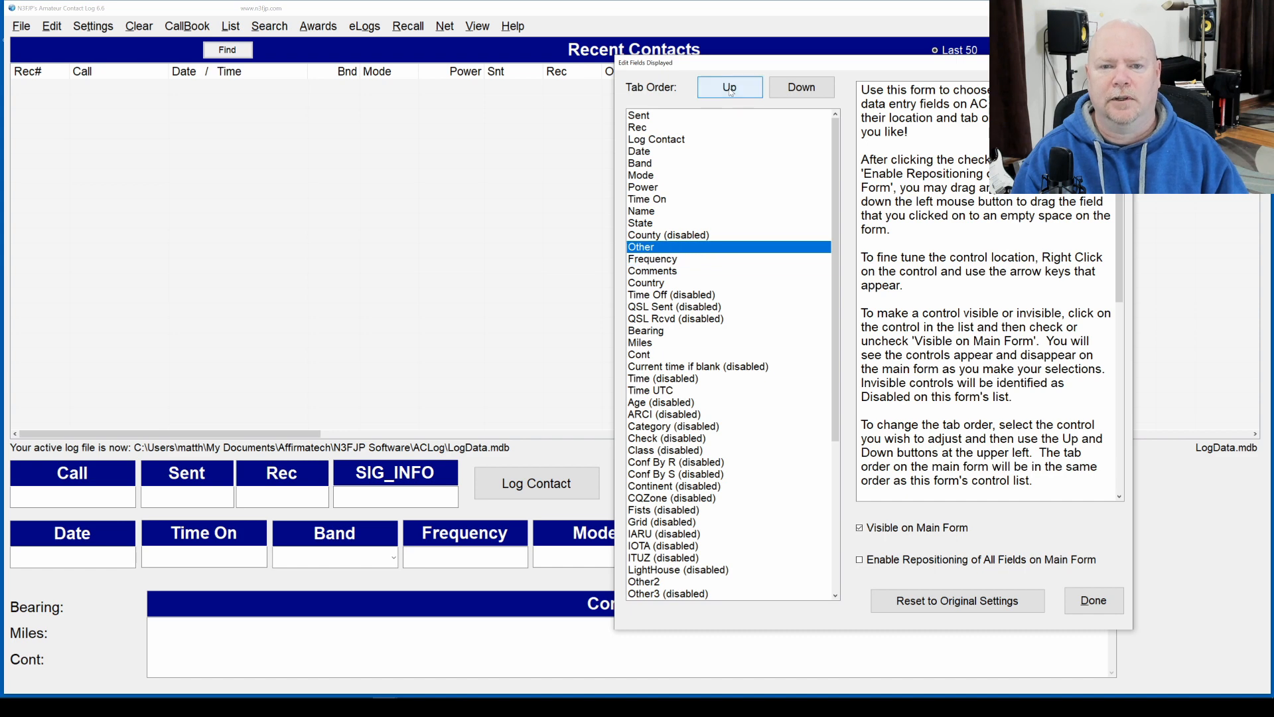
{"action": "left_click", "coordinate": [730, 91]}
{"action": "left_click", "coordinate": [730, 91]}
{"action": "left_click", "coordinate": [730, 91]}
{"action": "left_click", "coordinate": [730, 91]}
{"action": "left_click", "coordinate": [730, 91]}
{"action": "left_click", "coordinate": [730, 91]}
{"action": "left_click", "coordinate": [730, 91]}
{"action": "left_click", "coordinate": [730, 91]}
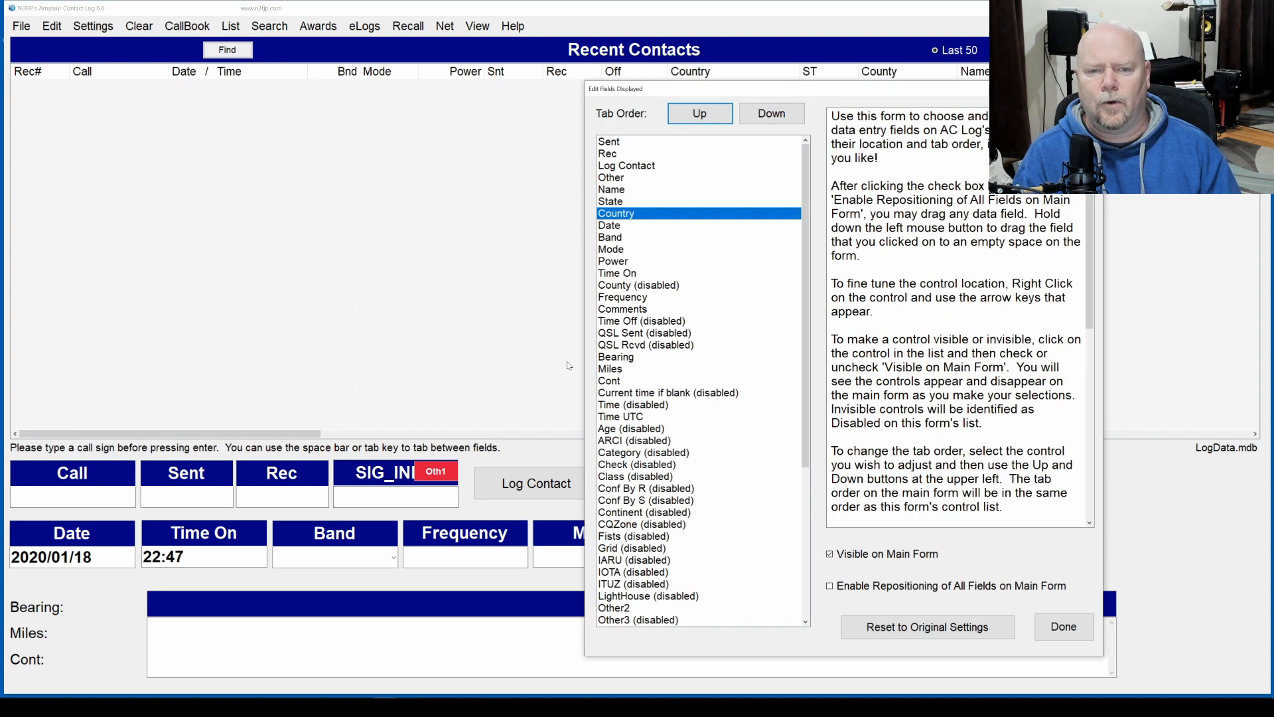
Step: Move the Time On field up the tab order to directly after Date
{"action": "left_click", "coordinate": [612, 273]}
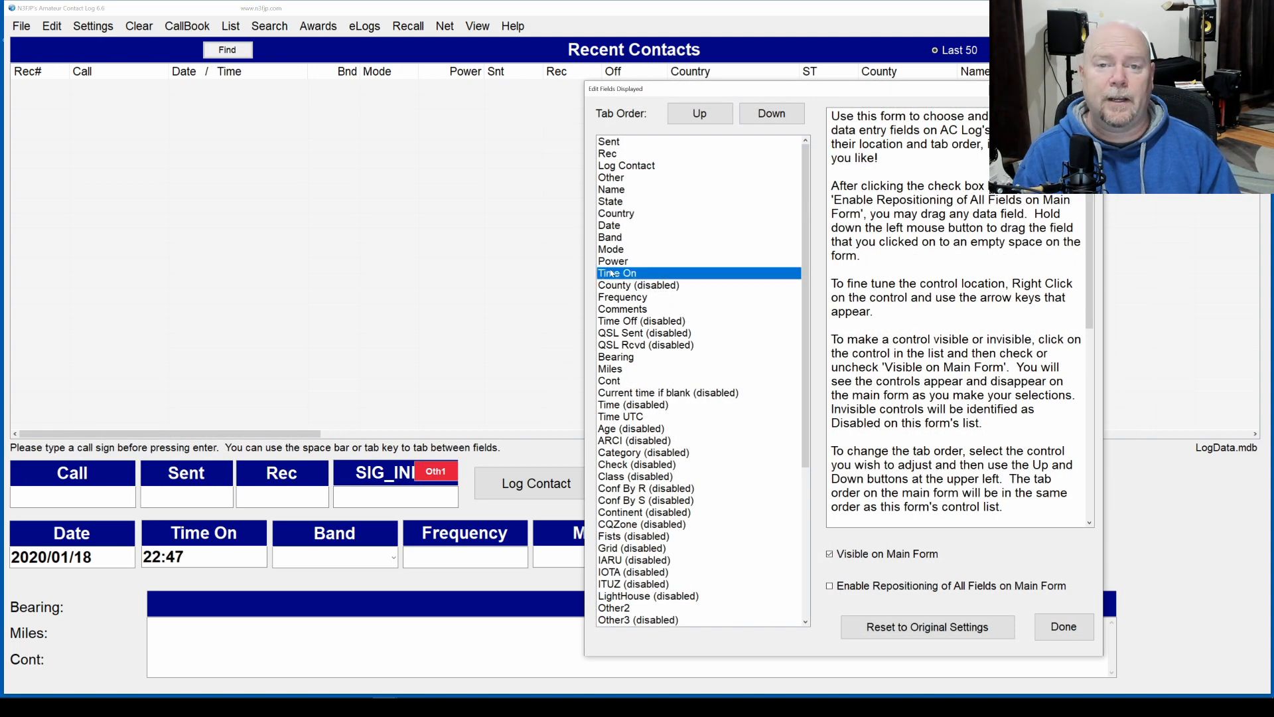
{"action": "left_click", "coordinate": [689, 123]}
{"action": "left_click", "coordinate": [689, 123]}
{"action": "left_click", "coordinate": [690, 124]}
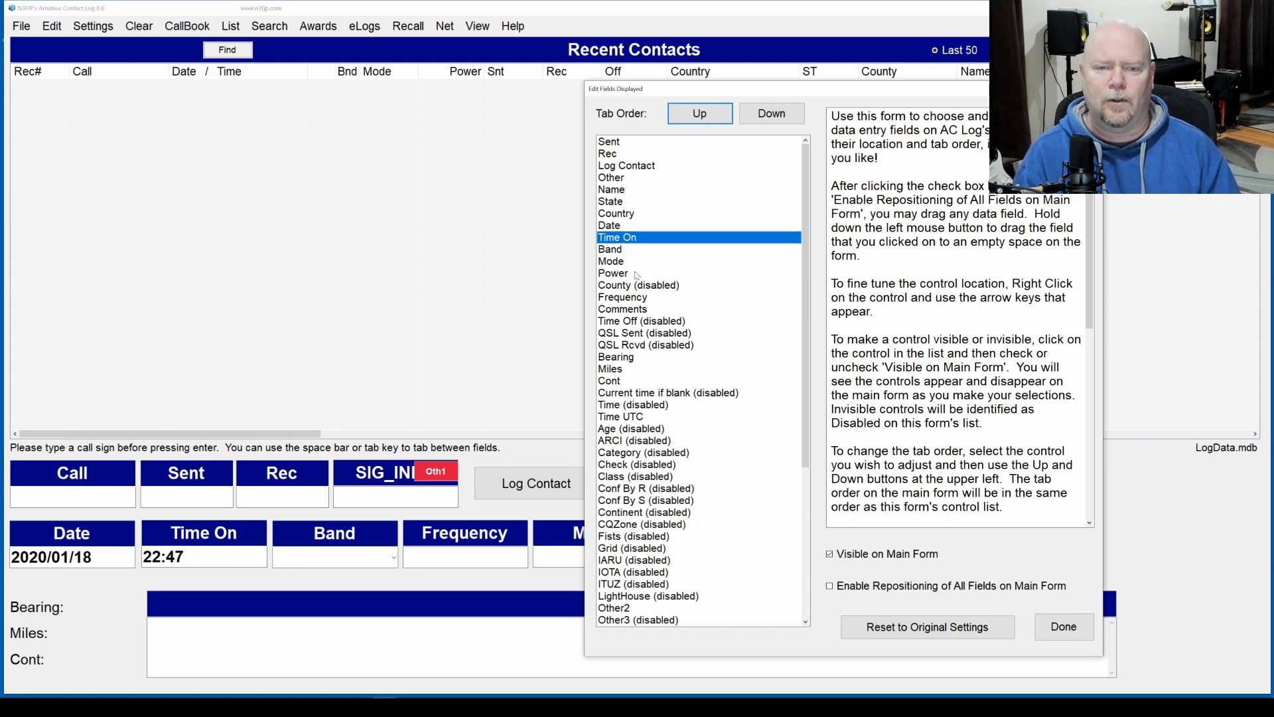
Step: Move the Frequency field up the tab order to directly after Band
{"action": "left_click", "coordinate": [627, 298]}
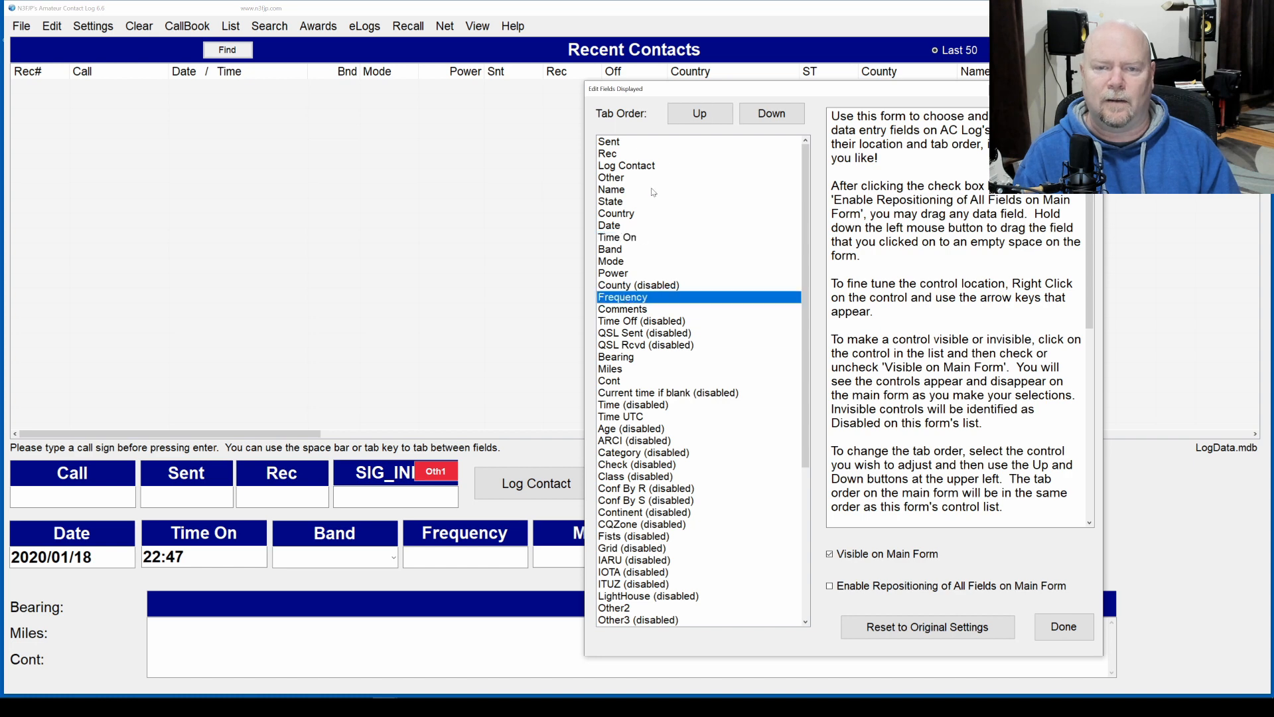
{"action": "left_click", "coordinate": [685, 124]}
{"action": "left_click", "coordinate": [685, 123]}
{"action": "left_click", "coordinate": [686, 122]}
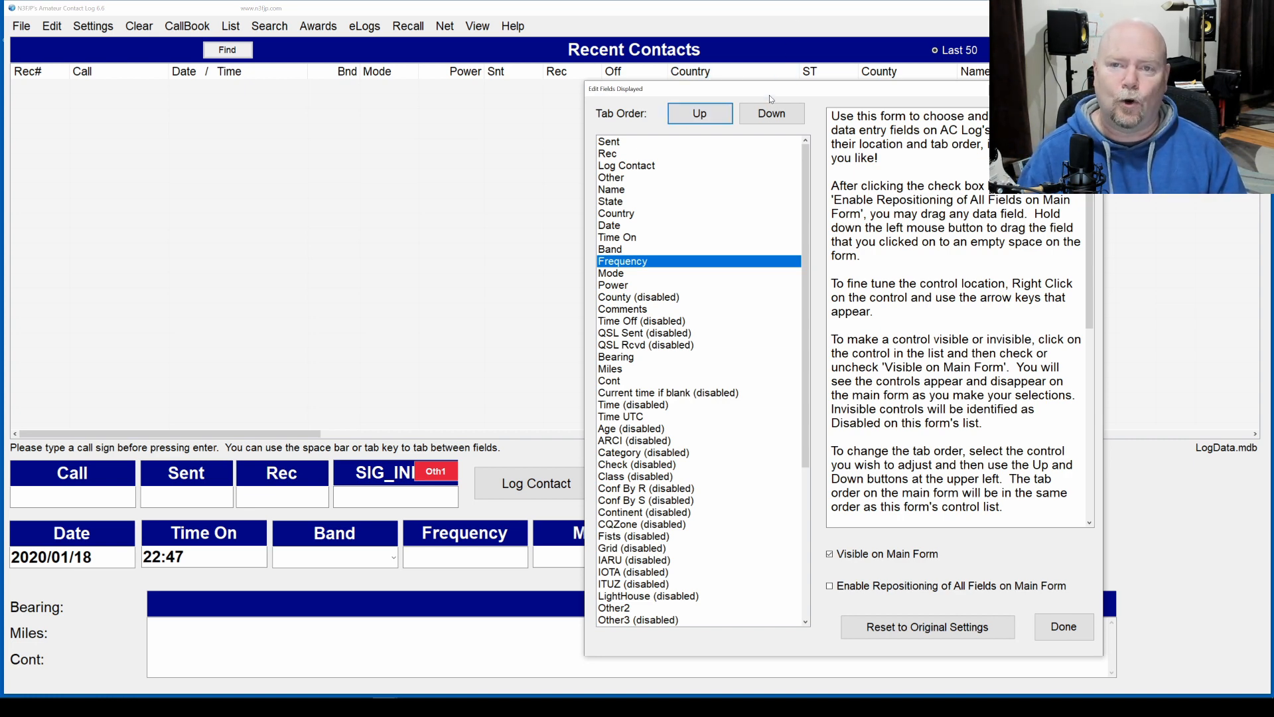
Step: Move the Comments field up the tab order to directly after Other and close the field editor
{"action": "left_click_drag", "start_coordinate": [770, 94], "coordinate": [961, 93]}
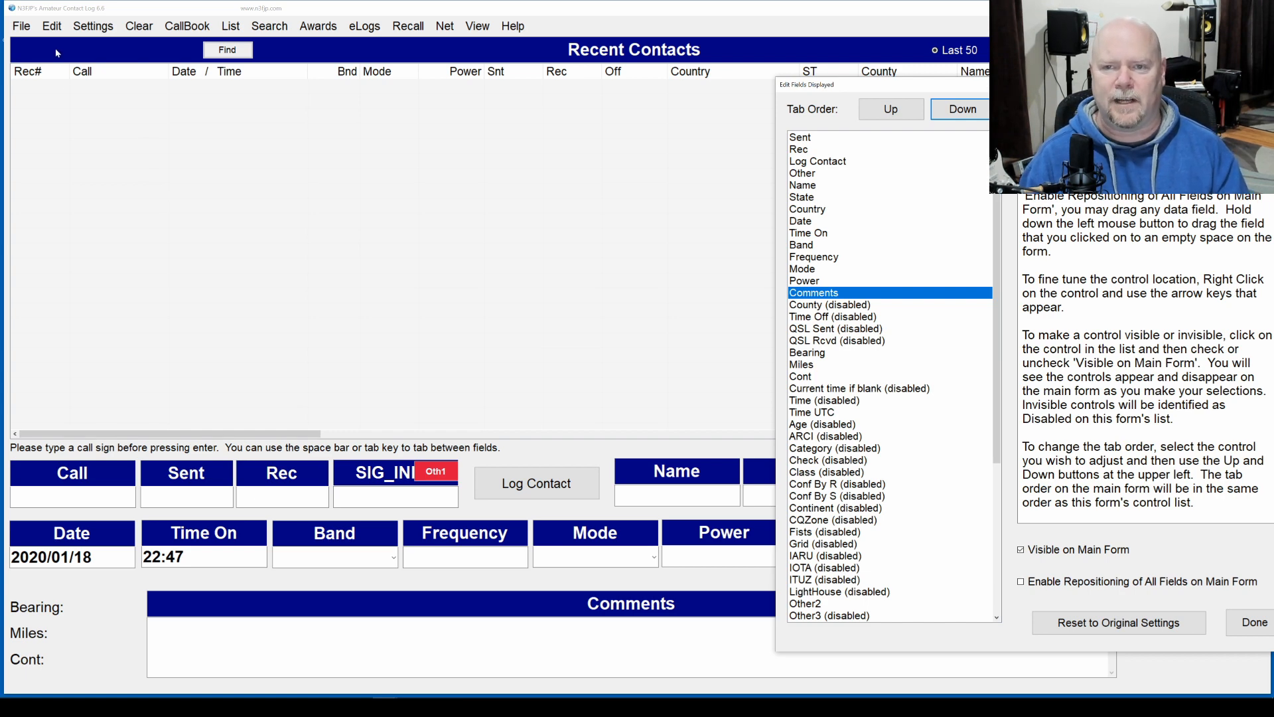
{"action": "left_click", "coordinate": [892, 108]}
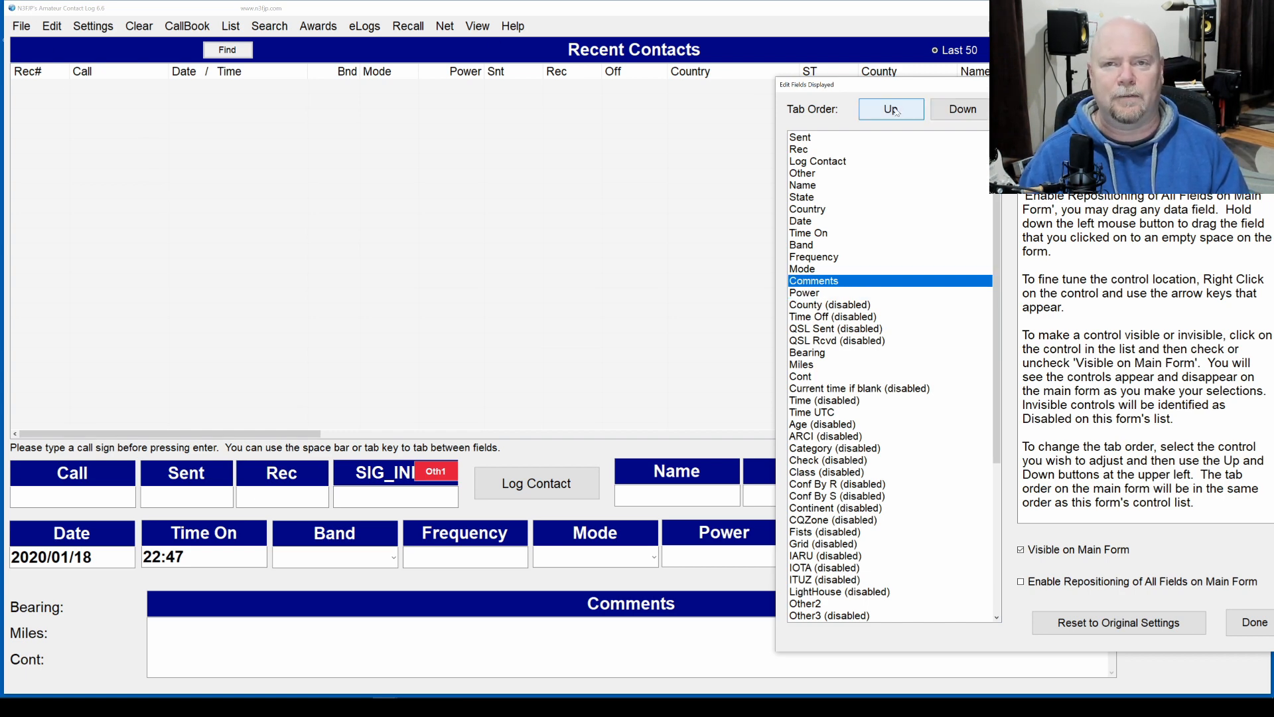
{"action": "left_click", "coordinate": [892, 108]}
{"action": "left_click", "coordinate": [892, 108]}
{"action": "left_click", "coordinate": [892, 109]}
{"action": "left_click", "coordinate": [892, 108]}
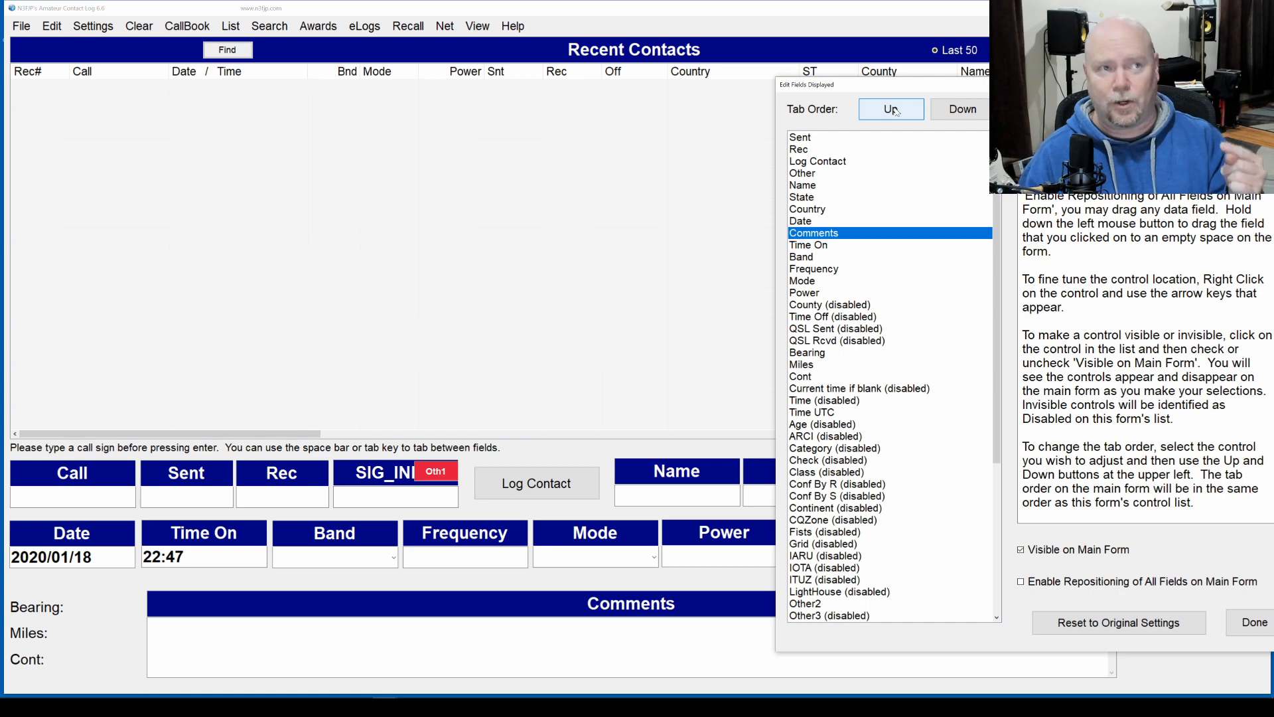
{"action": "left_click", "coordinate": [894, 109]}
{"action": "left_click", "coordinate": [893, 109]}
{"action": "left_click", "coordinate": [894, 108]}
{"action": "left_click", "coordinate": [893, 109]}
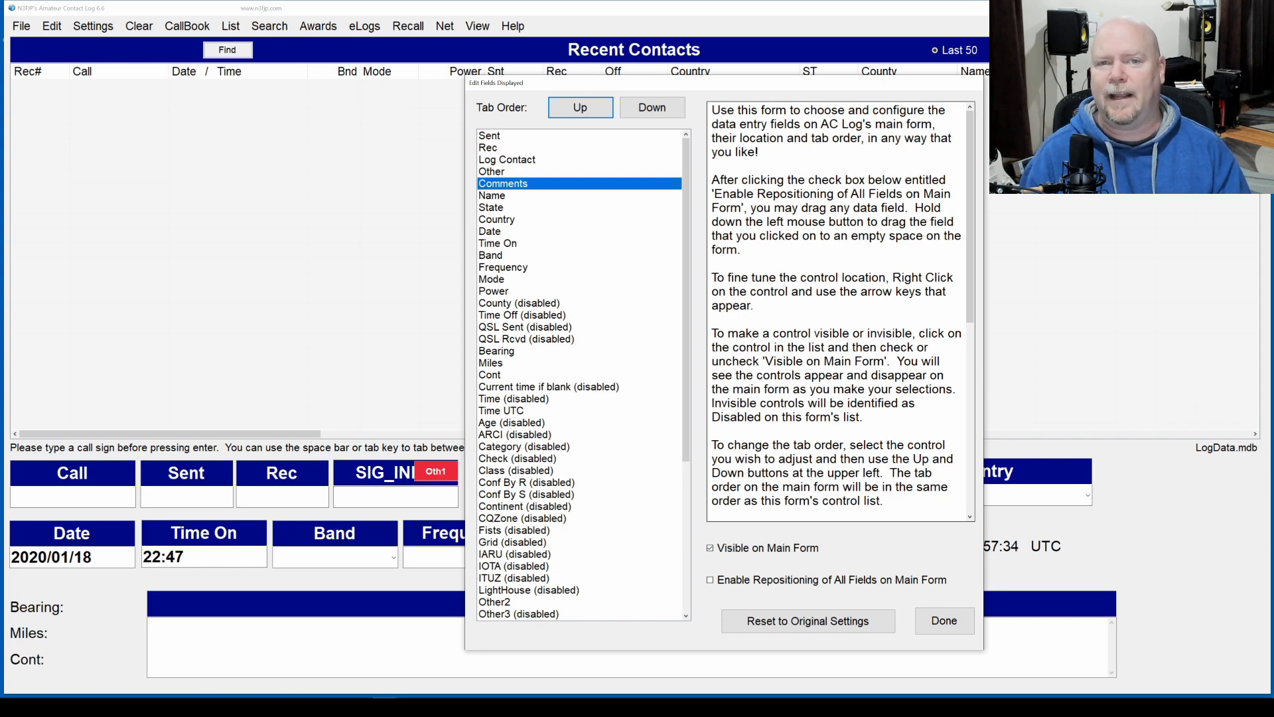
{"action": "left_click", "coordinate": [922, 617]}
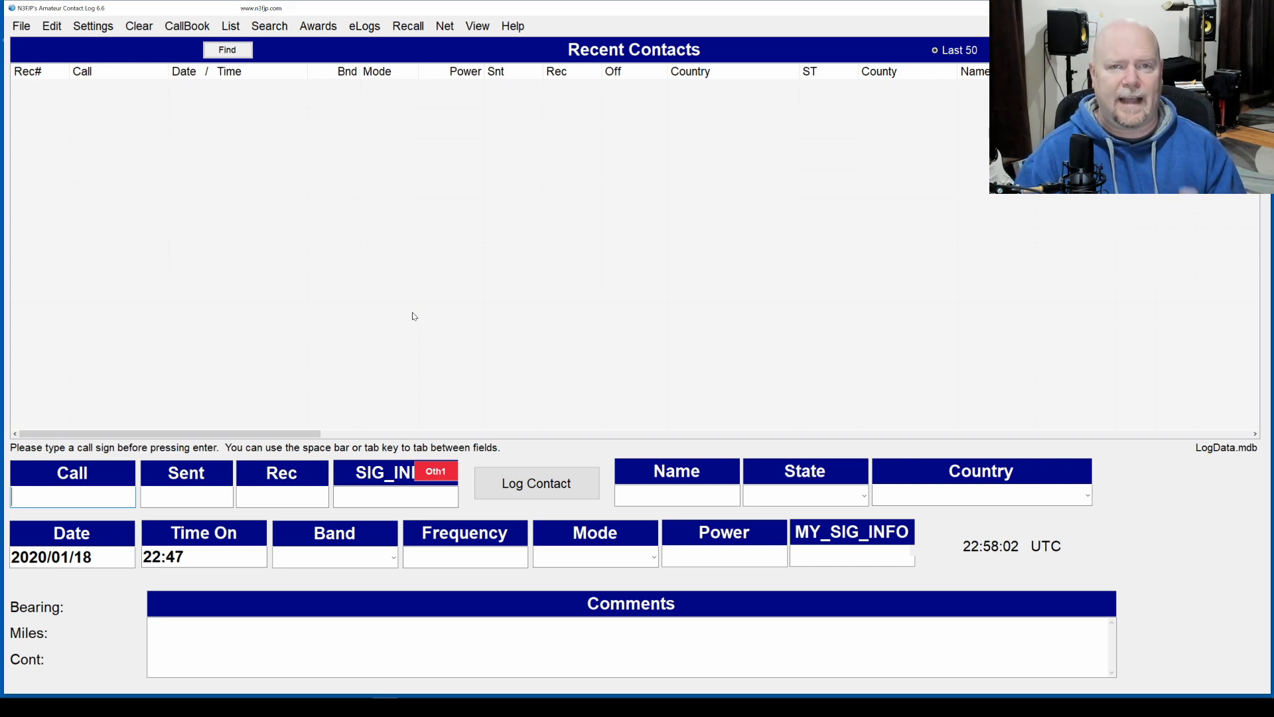
Step: Enable the free AC Log Calldata callbook lookup and check the callbook options
{"action": "left_click", "coordinate": [174, 34]}
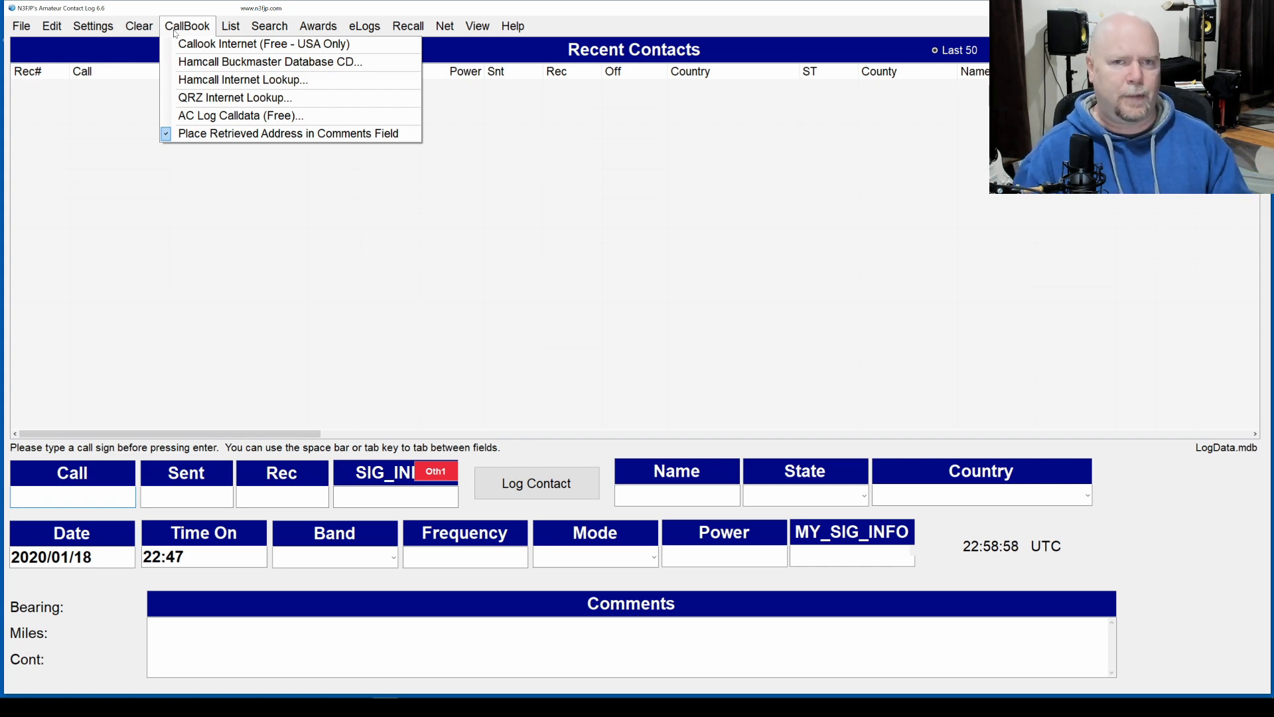
{"action": "left_click", "coordinate": [191, 117]}
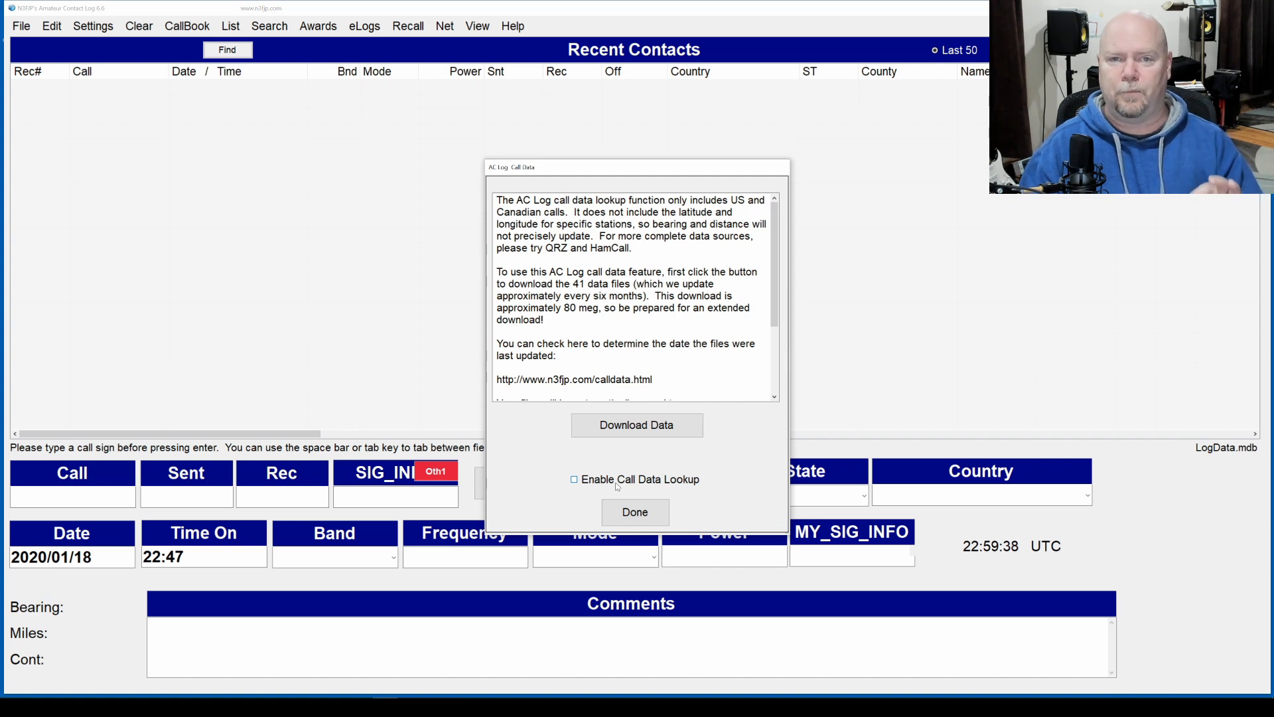
{"action": "left_click", "coordinate": [167, 26]}
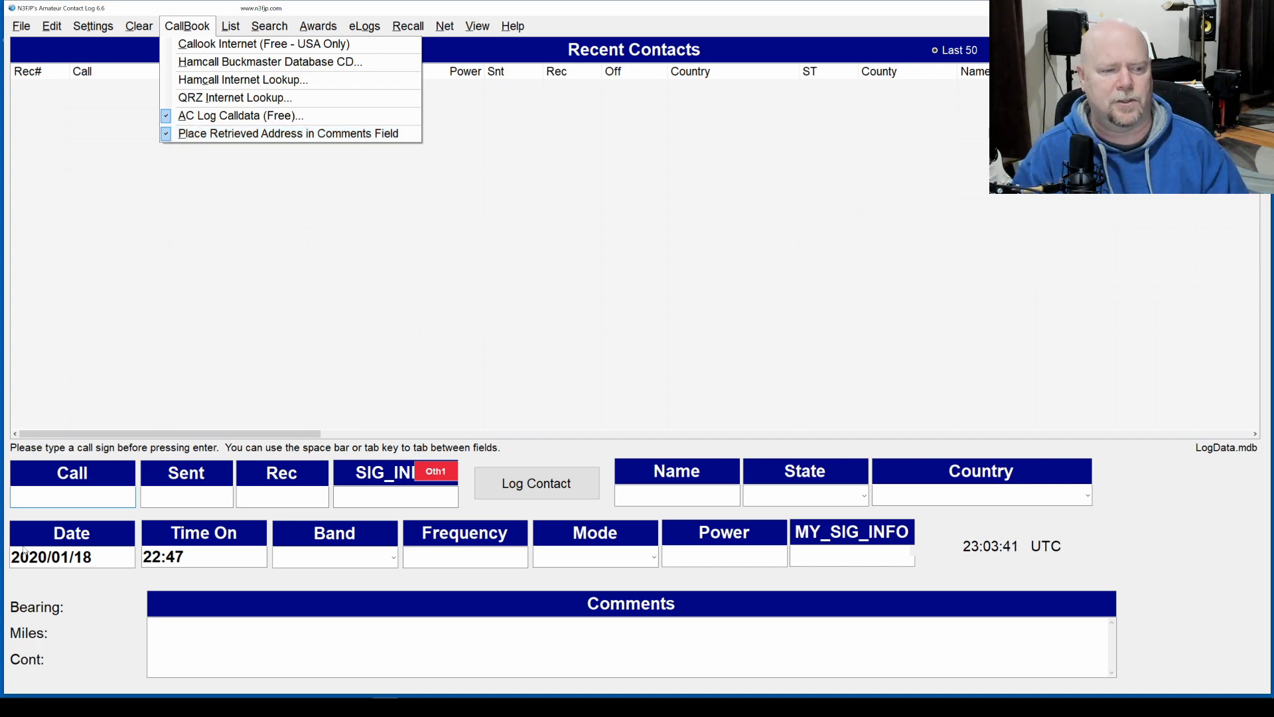
Step: Test the callbook lookup with the US station's call sign and clear the entry form
{"action": "key", "text": "Escape"}
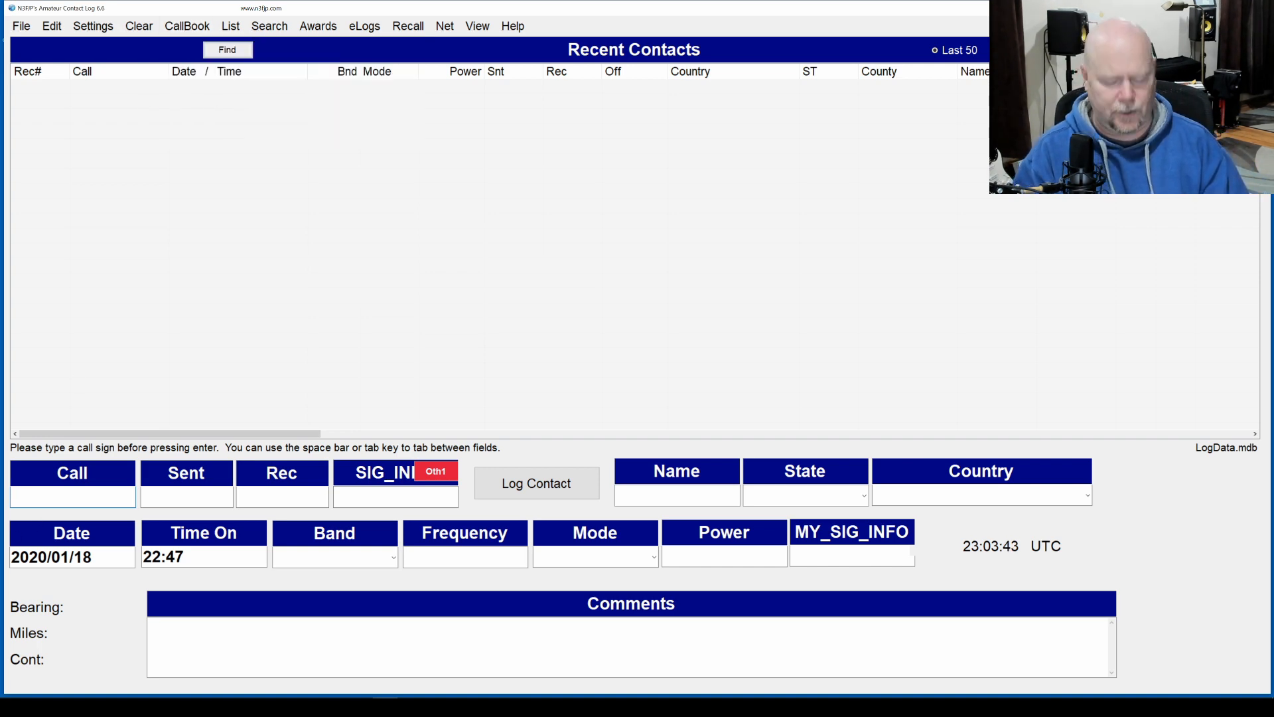
{"action": "type", "text": "N3NWV"}
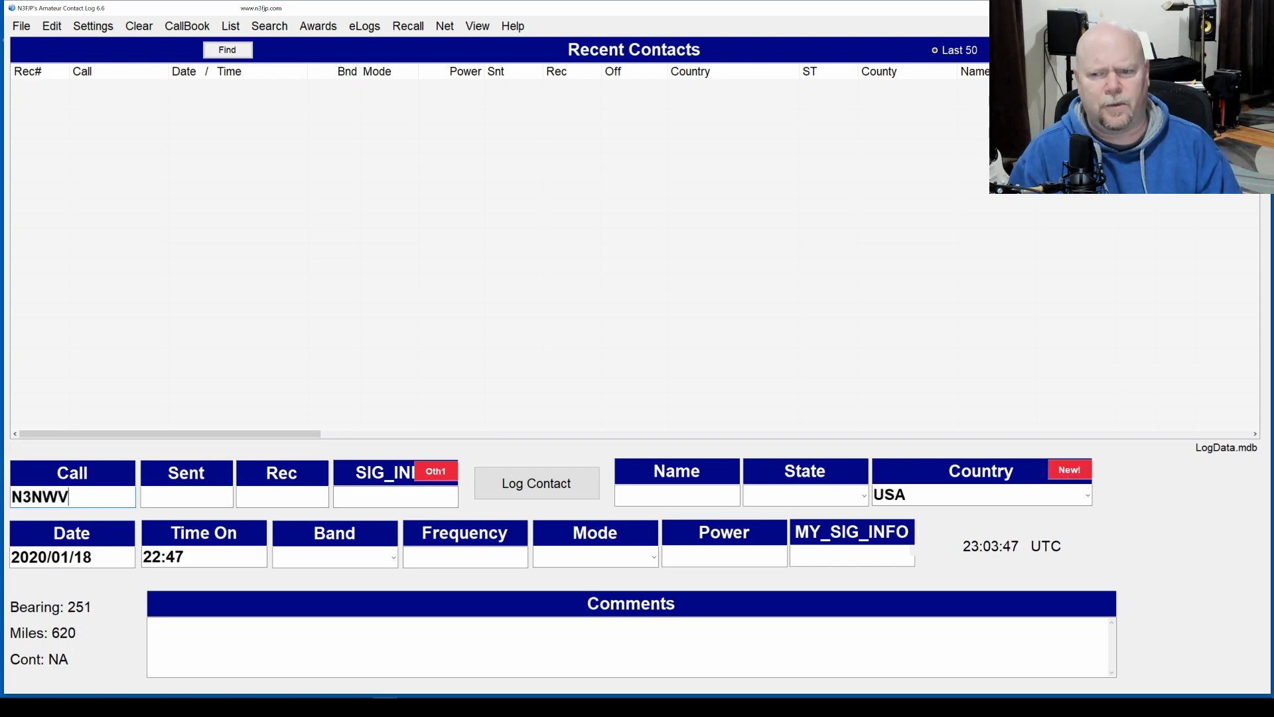
{"action": "key", "text": "Tab"}
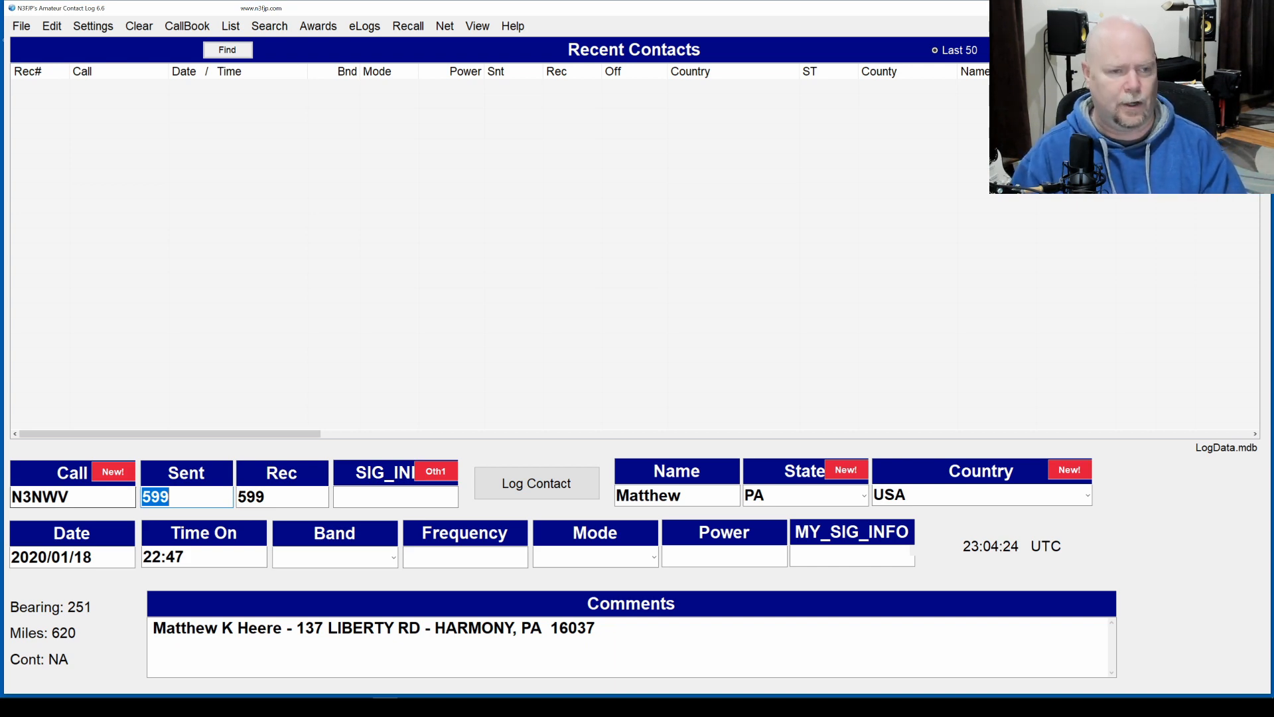
{"action": "key", "text": "Escape"}
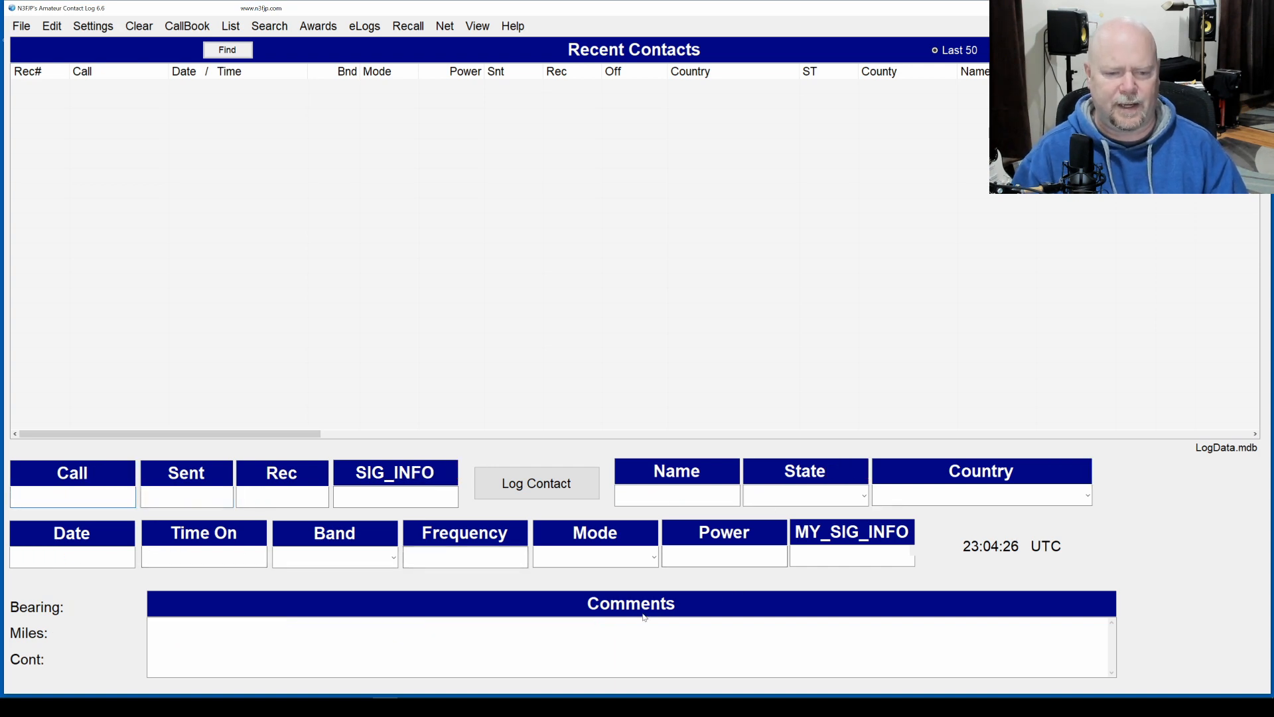
Step: Set the entry form's Band to 20 and Frequency to 14.250
{"action": "left_click", "coordinate": [314, 557]}
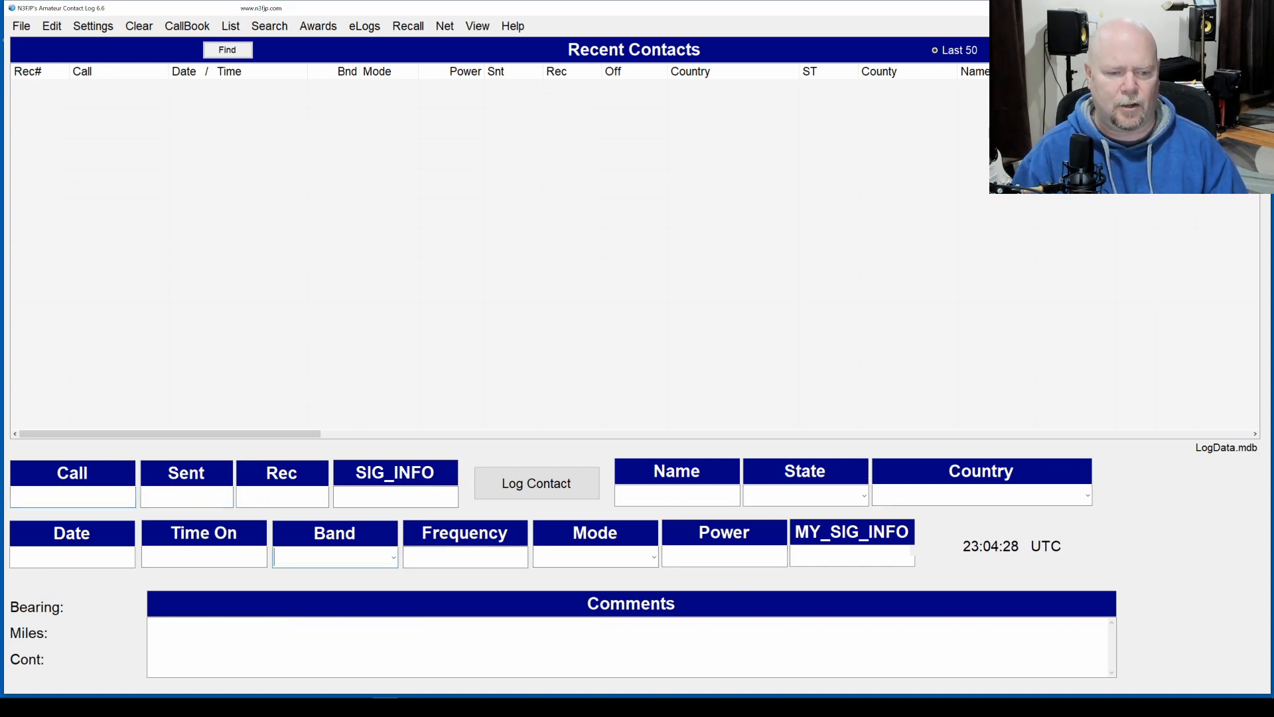
{"action": "left_click", "coordinate": [394, 558]}
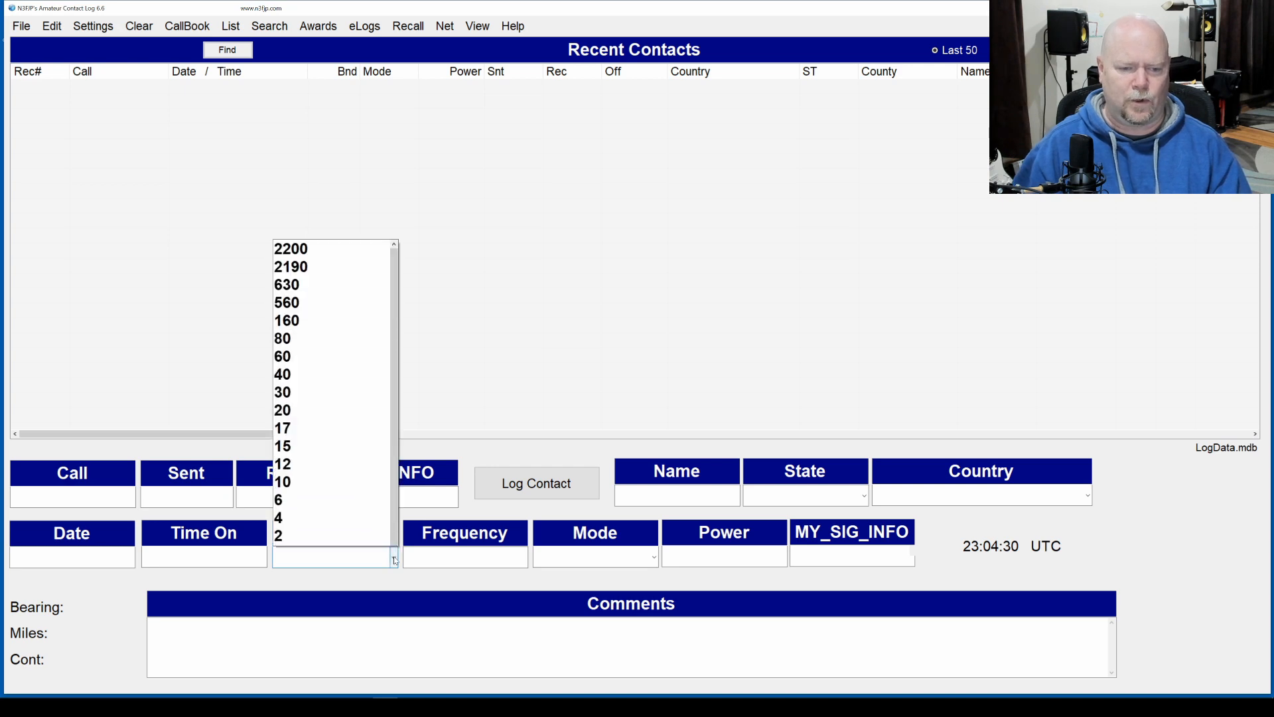
{"action": "left_click", "coordinate": [309, 177]}
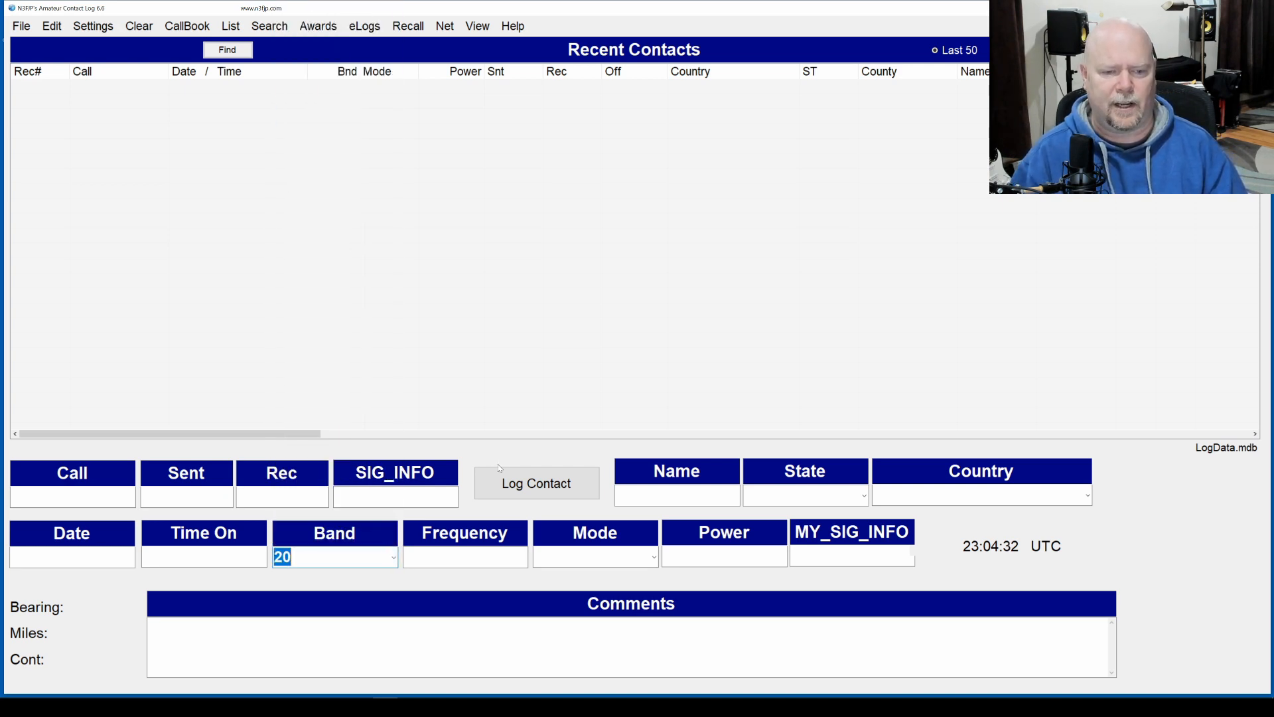
{"action": "key", "text": "Tab"}
{"action": "type", "text": "14"}
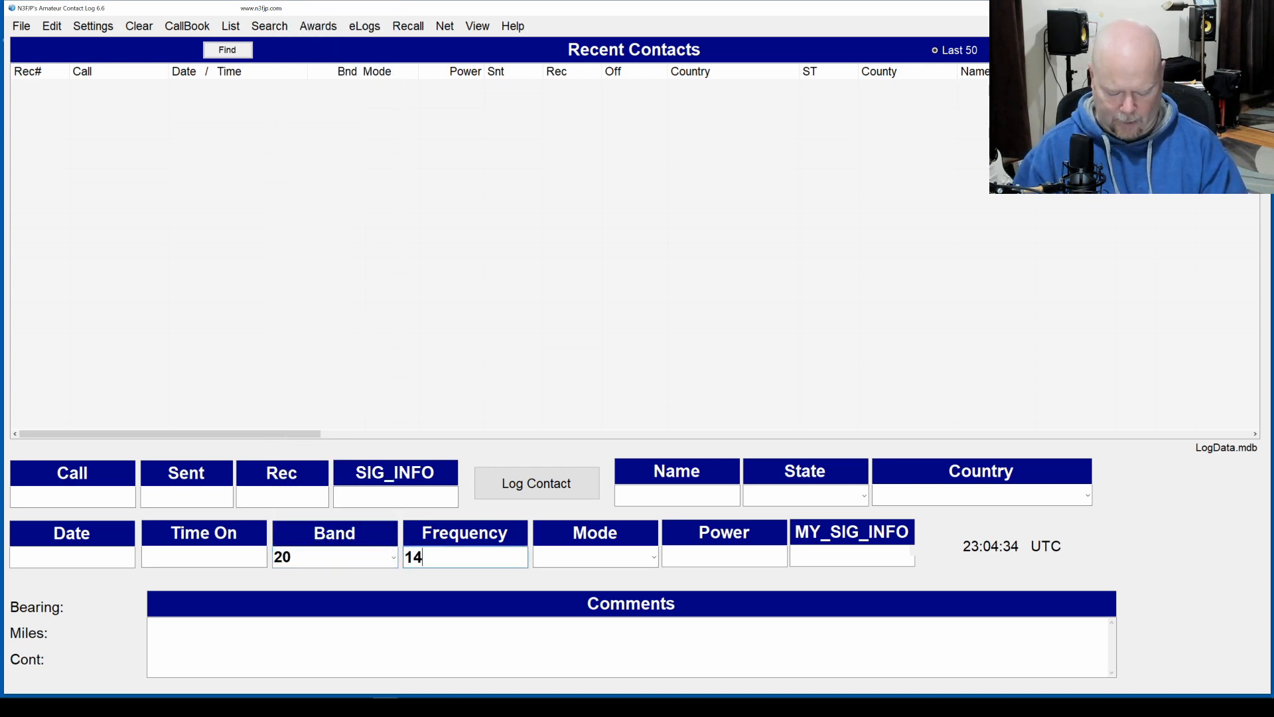
{"action": "type", "text": ".250"}
{"action": "key", "text": "Tab"}
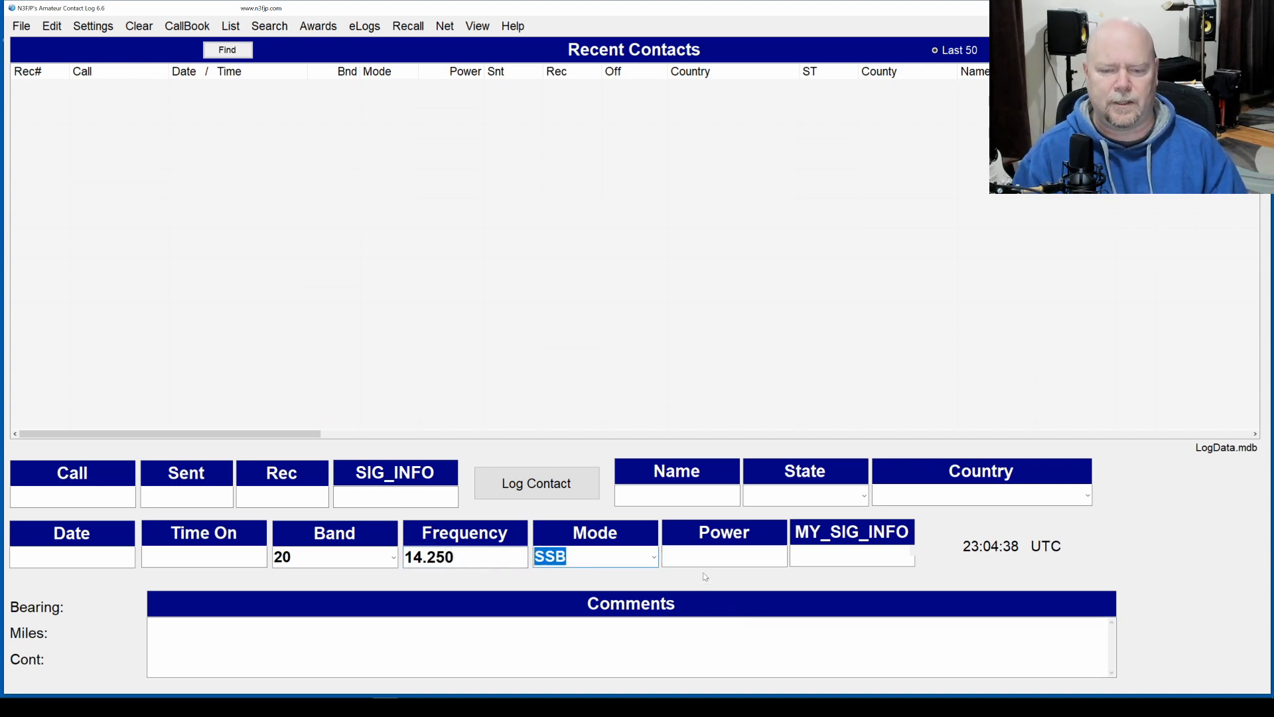
Step: Set the Power to 100 and MY_SIG_INFO to K-1387 in the entry form
{"action": "key", "text": "Tab"}
{"action": "type", "text": "100"}
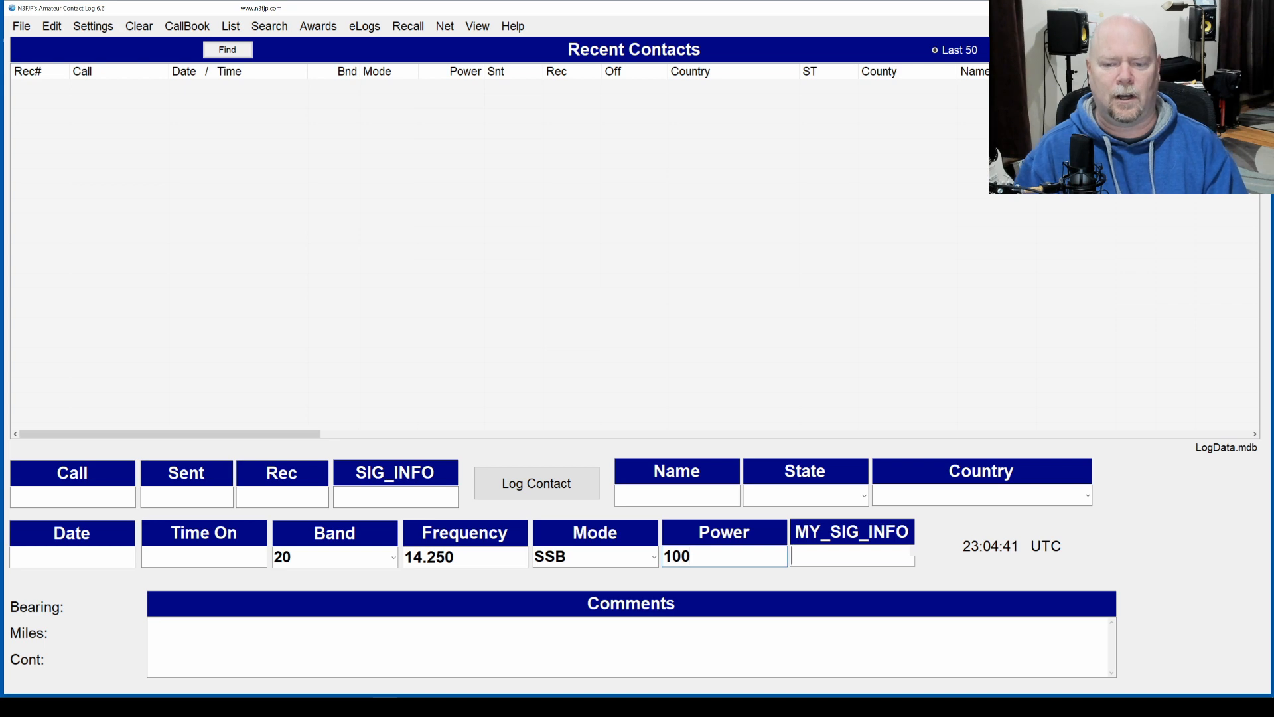
{"action": "key", "text": "Tab"}
{"action": "type", "text": "K-1387"}
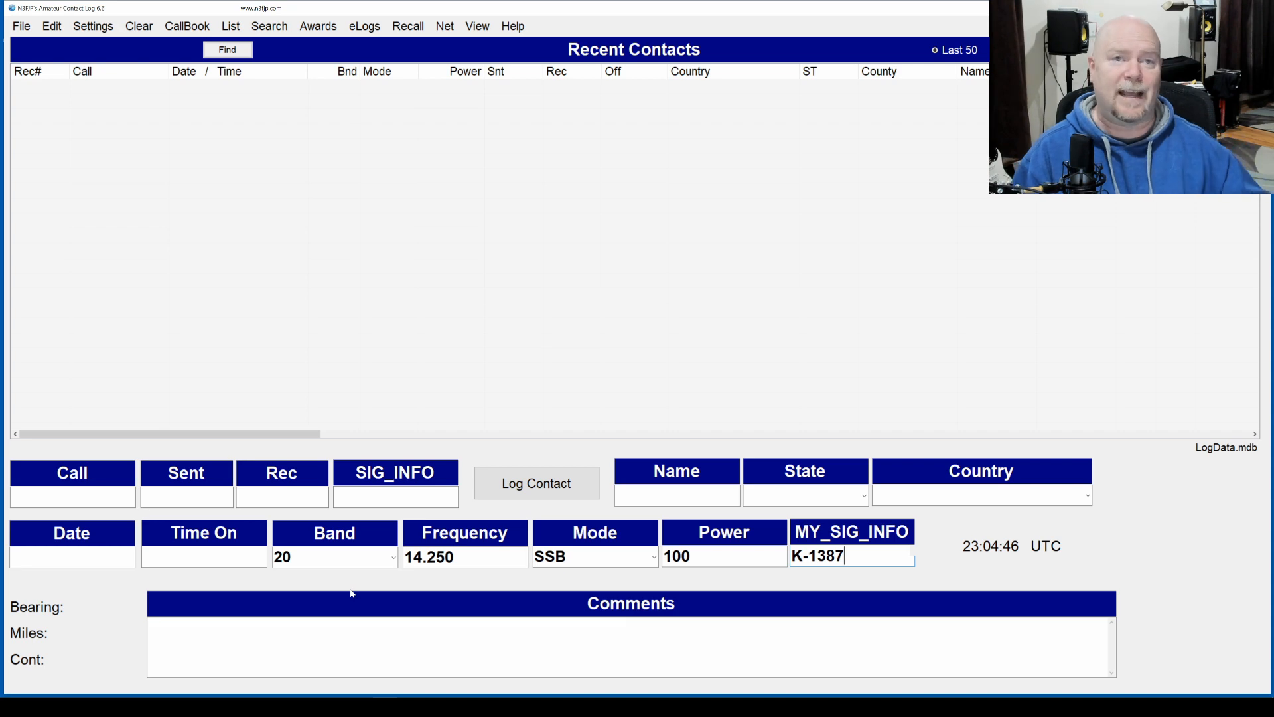
{"action": "key", "text": "Tab"}
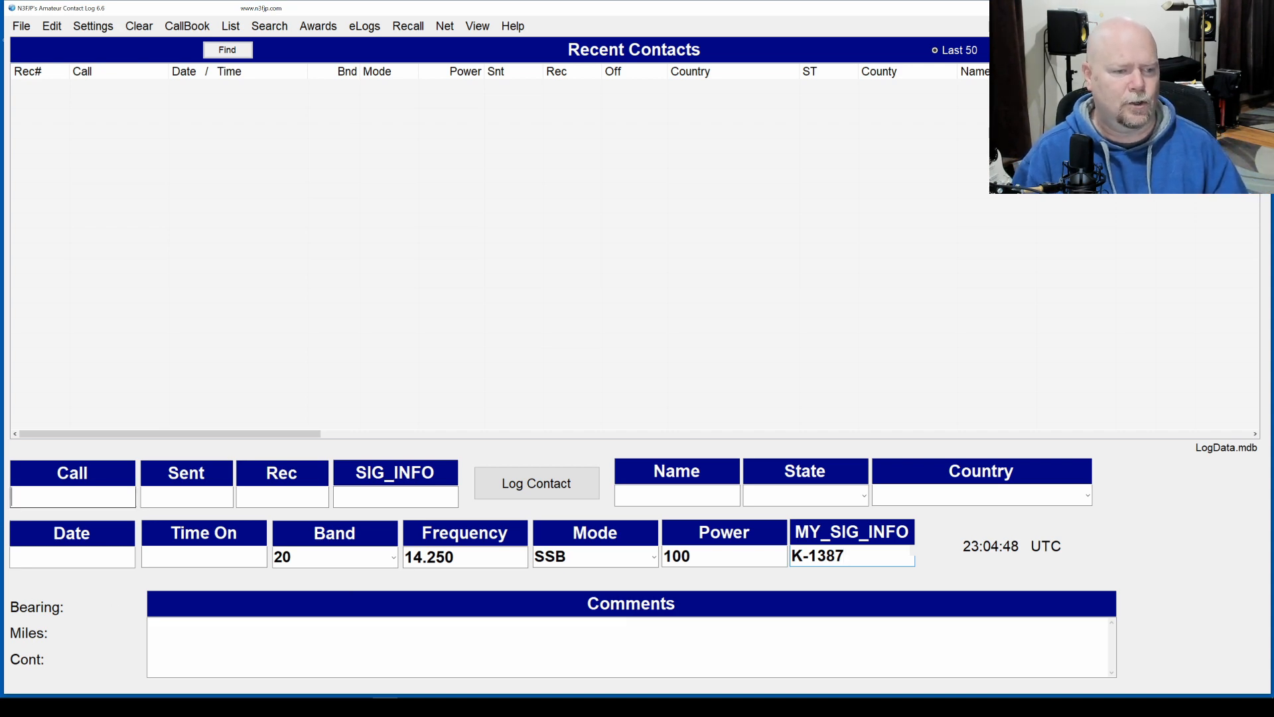
Step: Log a contact with the US station's call sign, keeping the default sent report and setting the received report to 53
{"action": "type", "text": "N3NWV"}
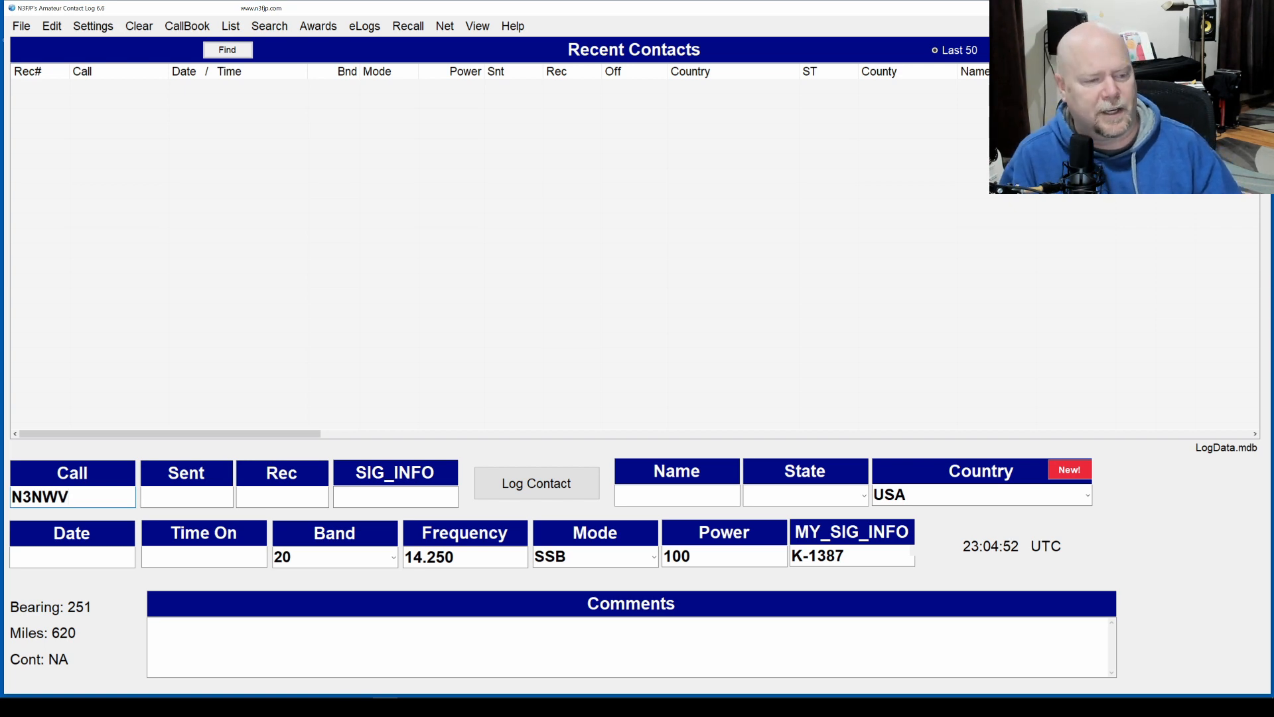
{"action": "key", "text": "Tab"}
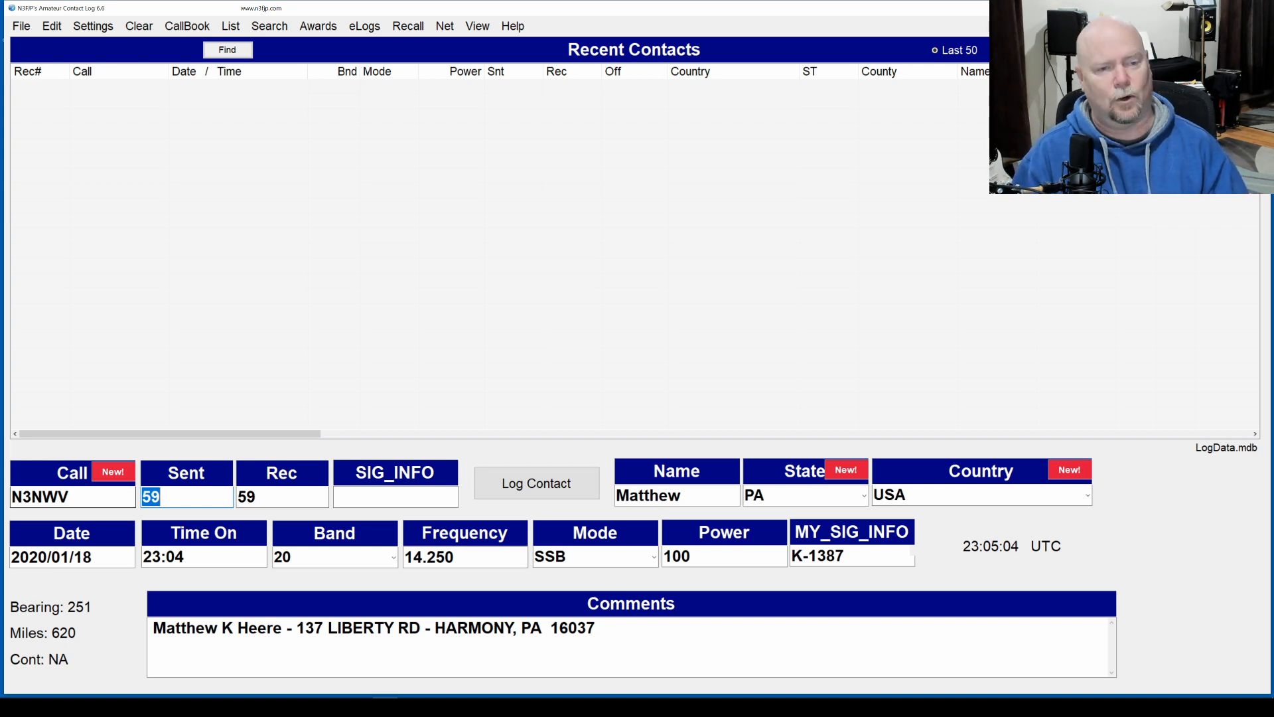
{"action": "key", "text": "Tab"}
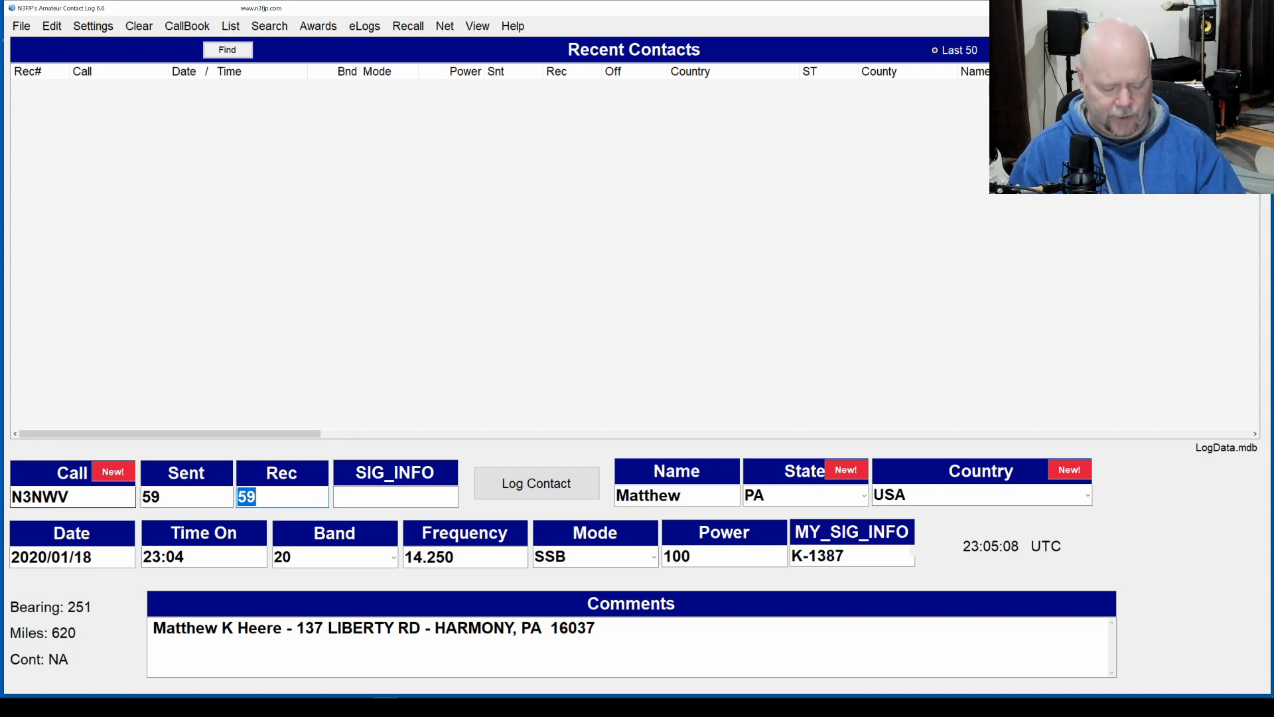
{"action": "type", "text": "53"}
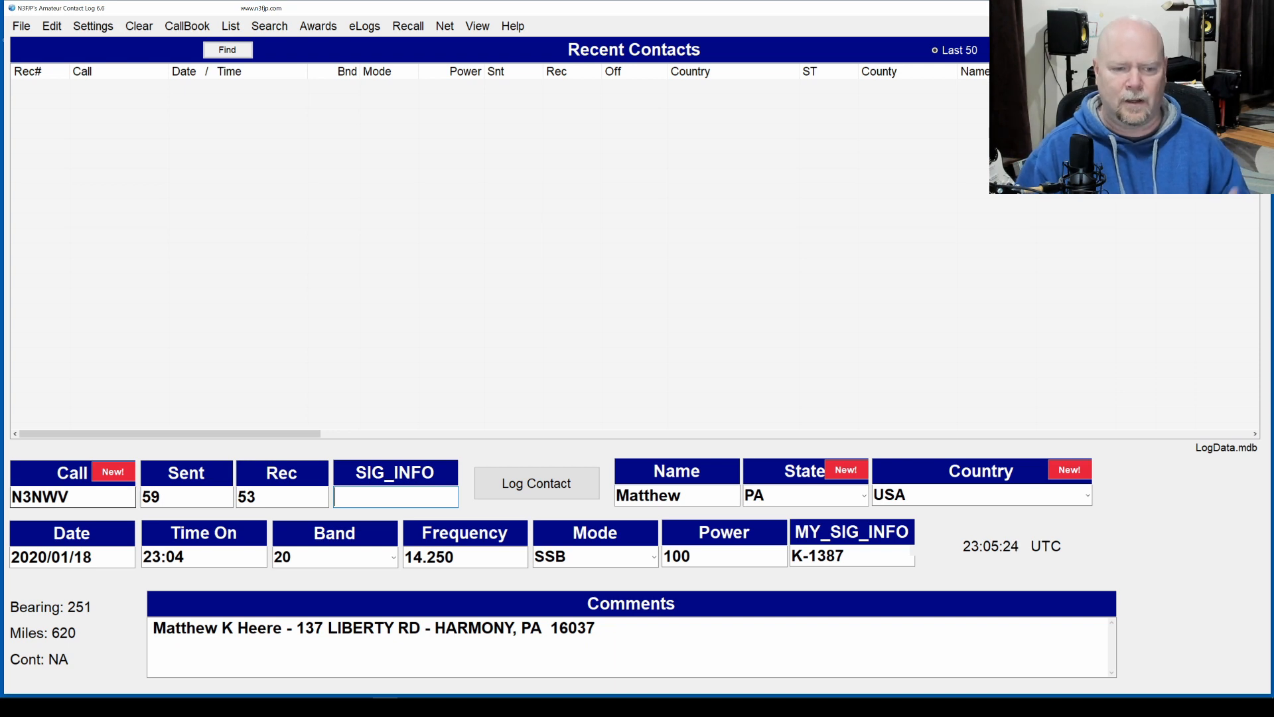
{"action": "key", "text": "Return"}
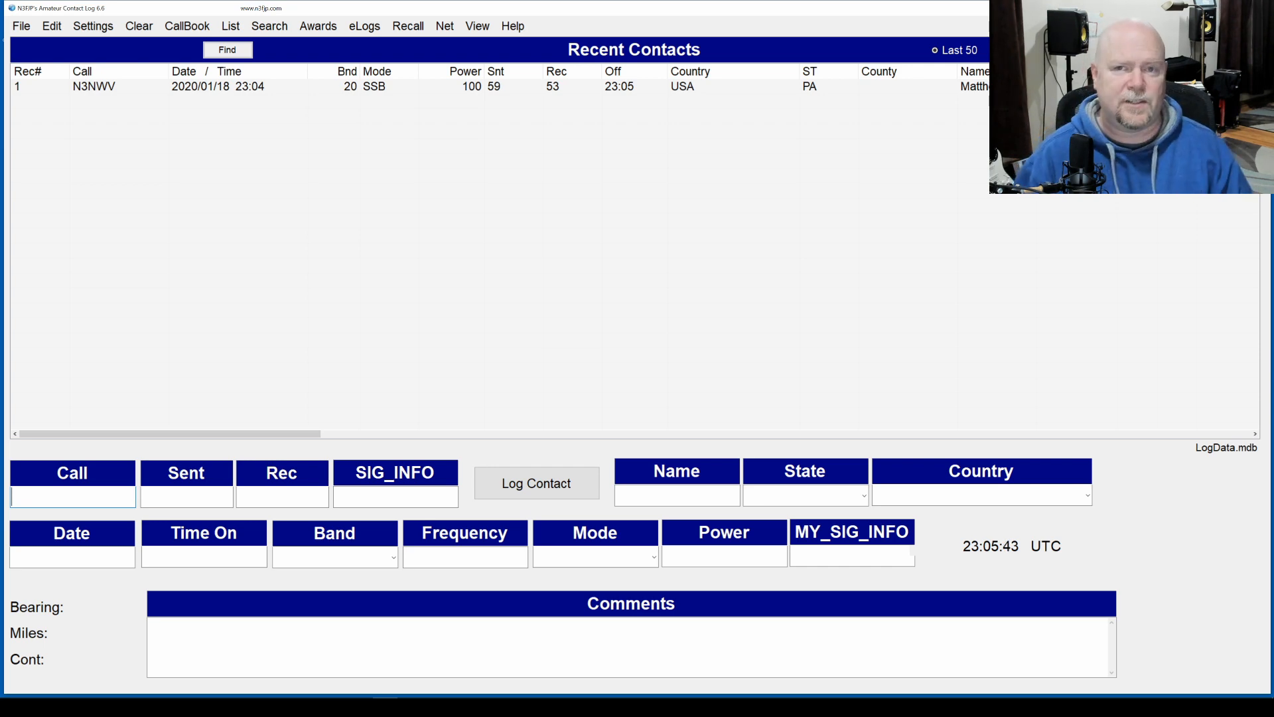
Step: Log a contact with the Slovenian station's call sign, keeping the default sent and received reports of 59
{"action": "type", "text": "S5"}
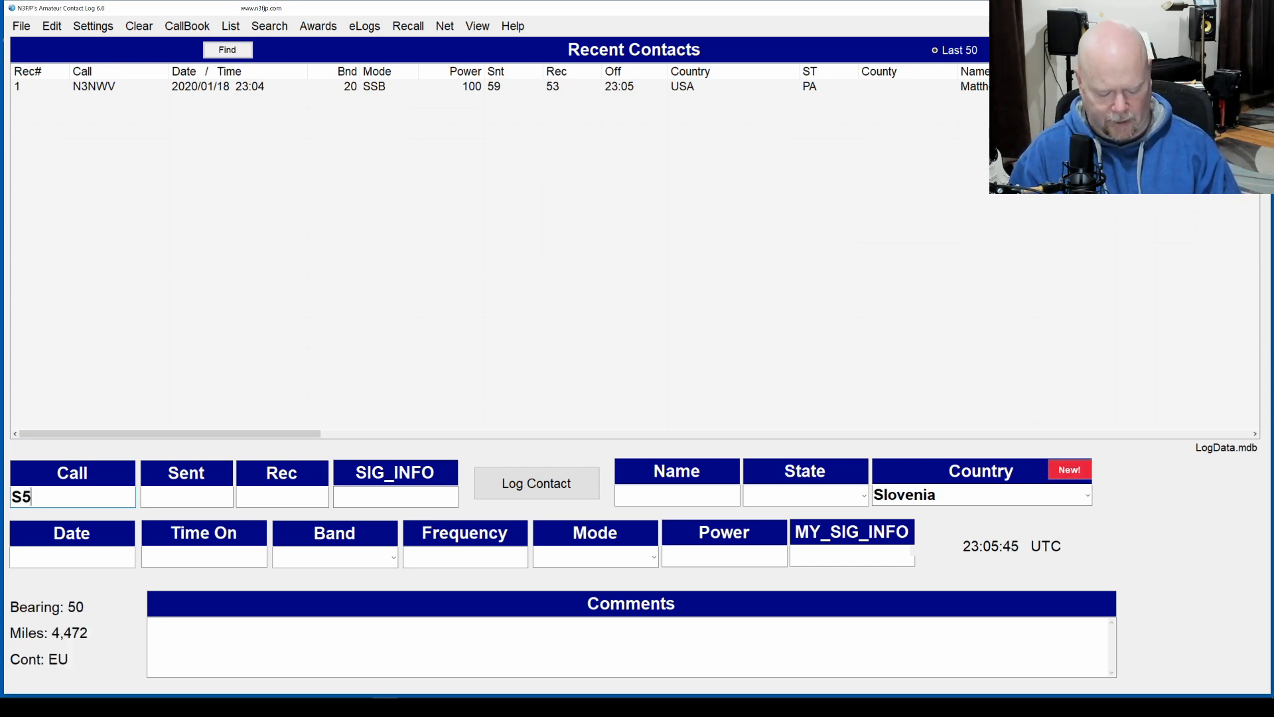
{"action": "type", "text": "1DX"}
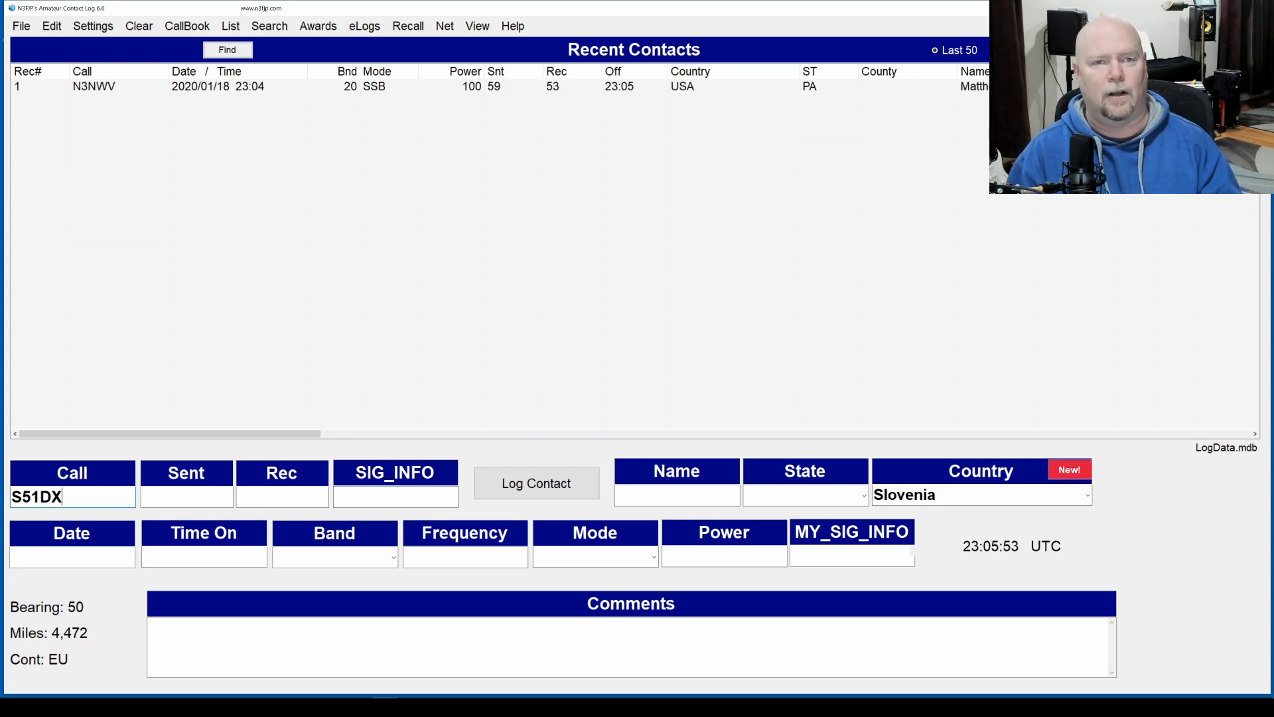
{"action": "key", "text": "Tab"}
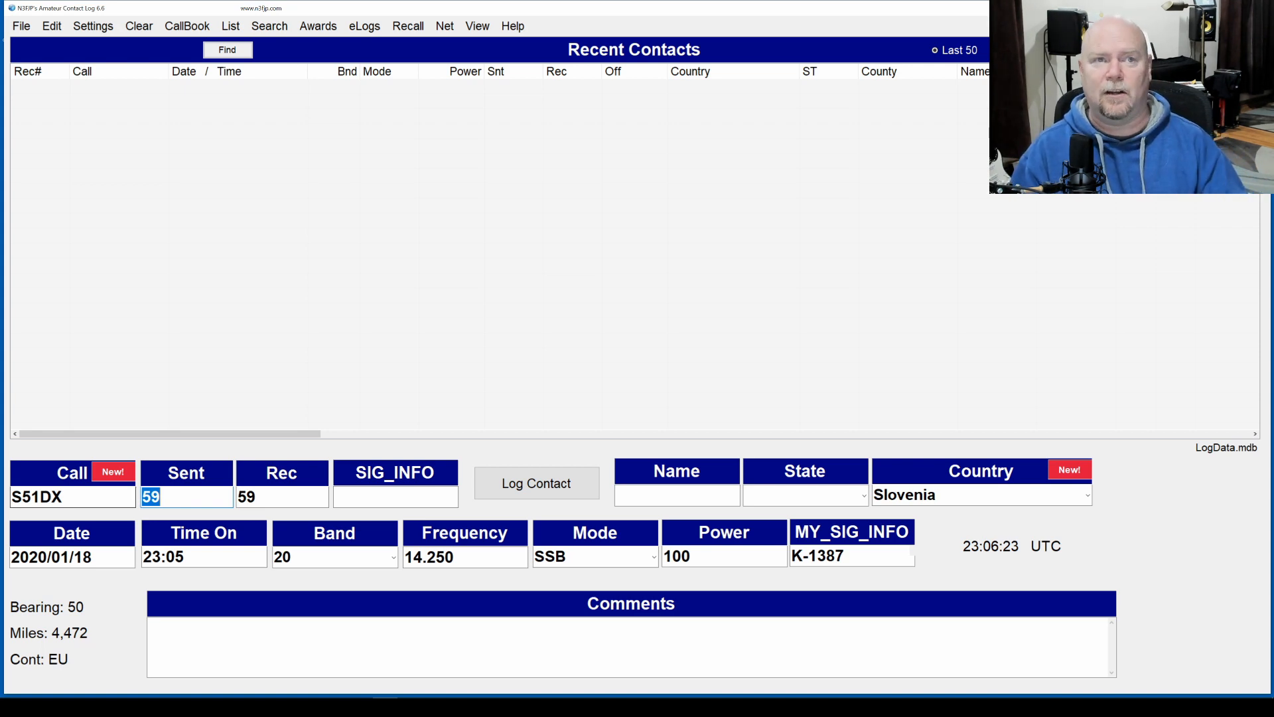
{"action": "key", "text": "Tab"}
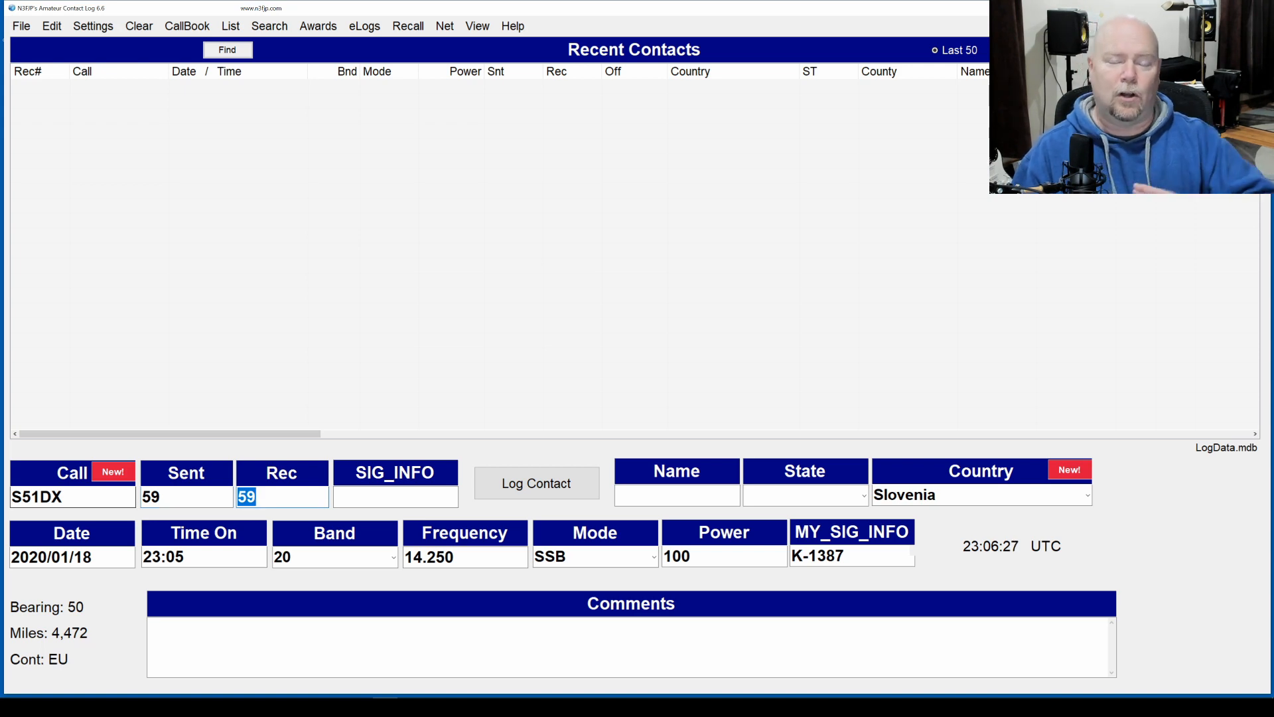
{"action": "key", "text": "Return"}
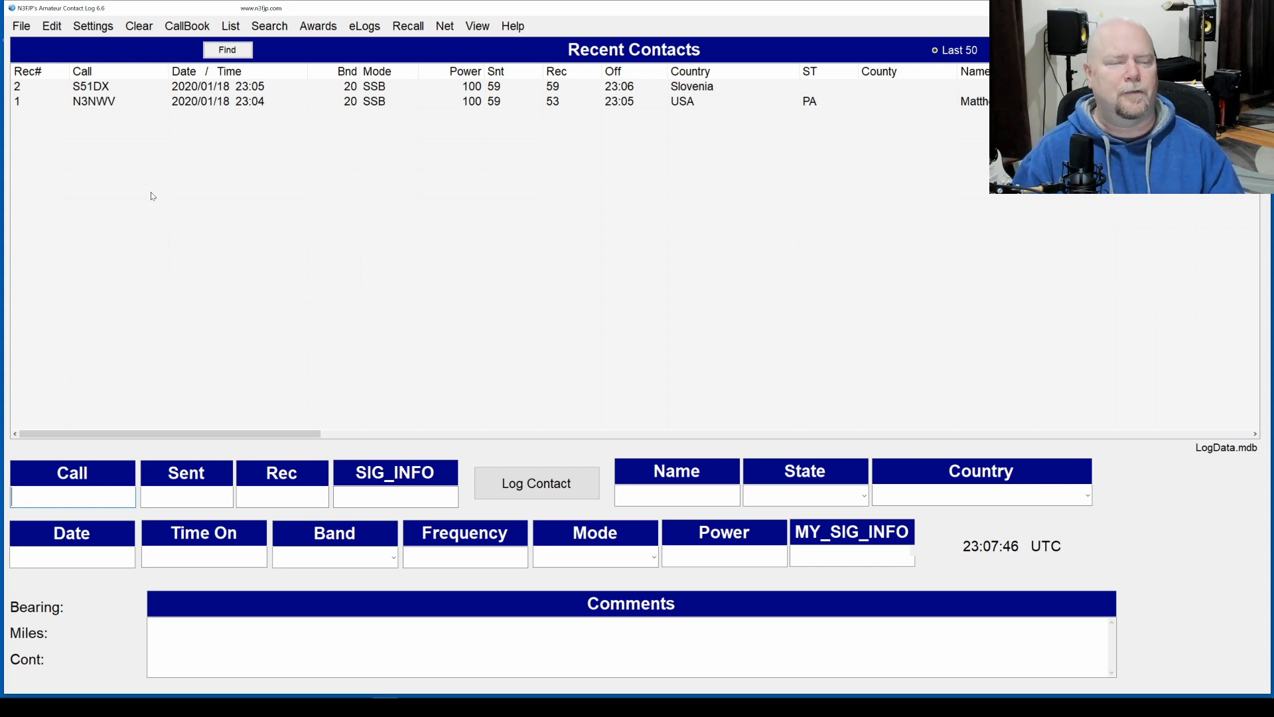
Step: Enable QRZ Internet Lookup for the callbook, leaving the image and bio page option off
{"action": "left_click", "coordinate": [184, 26]}
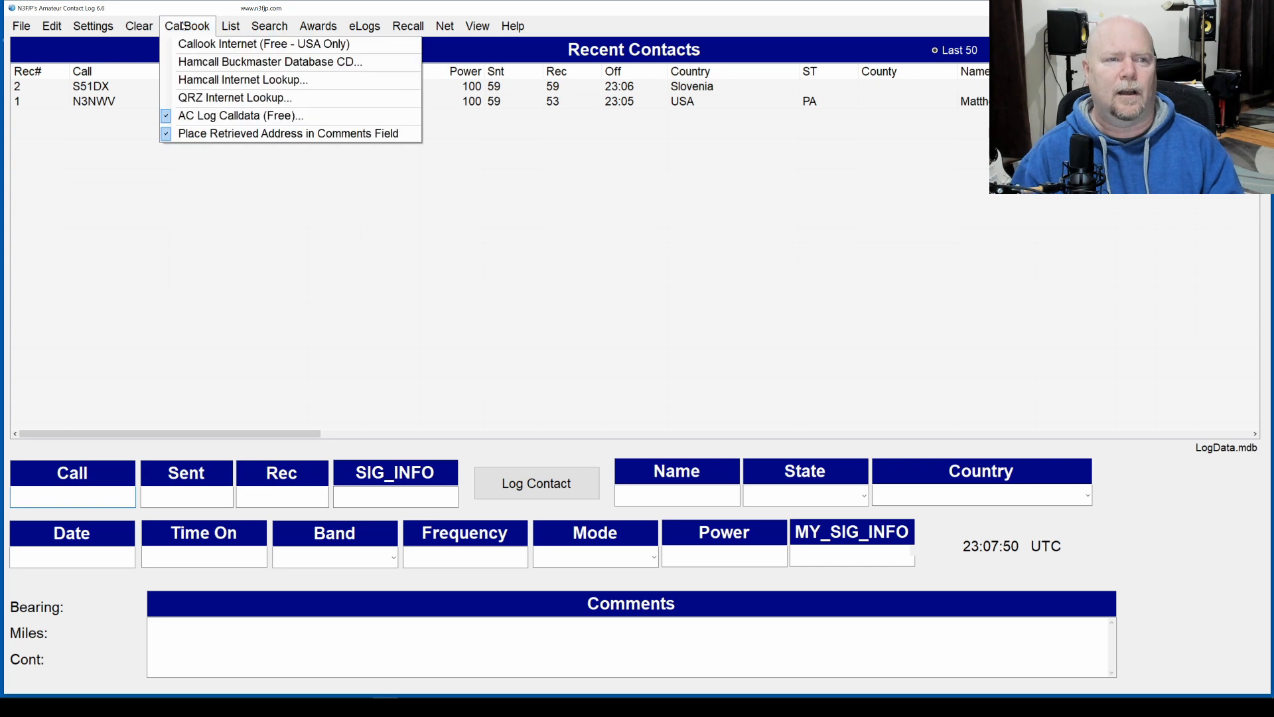
{"action": "left_click", "coordinate": [168, 101]}
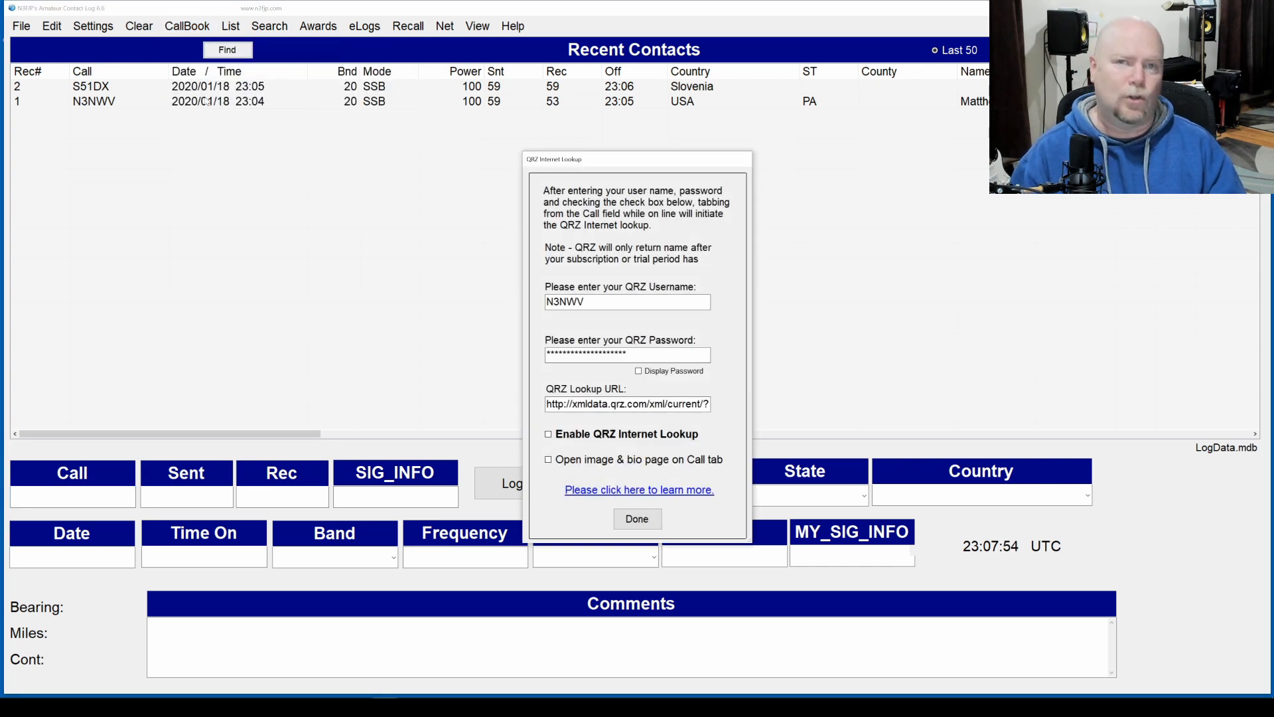
{"action": "left_click", "coordinate": [549, 436]}
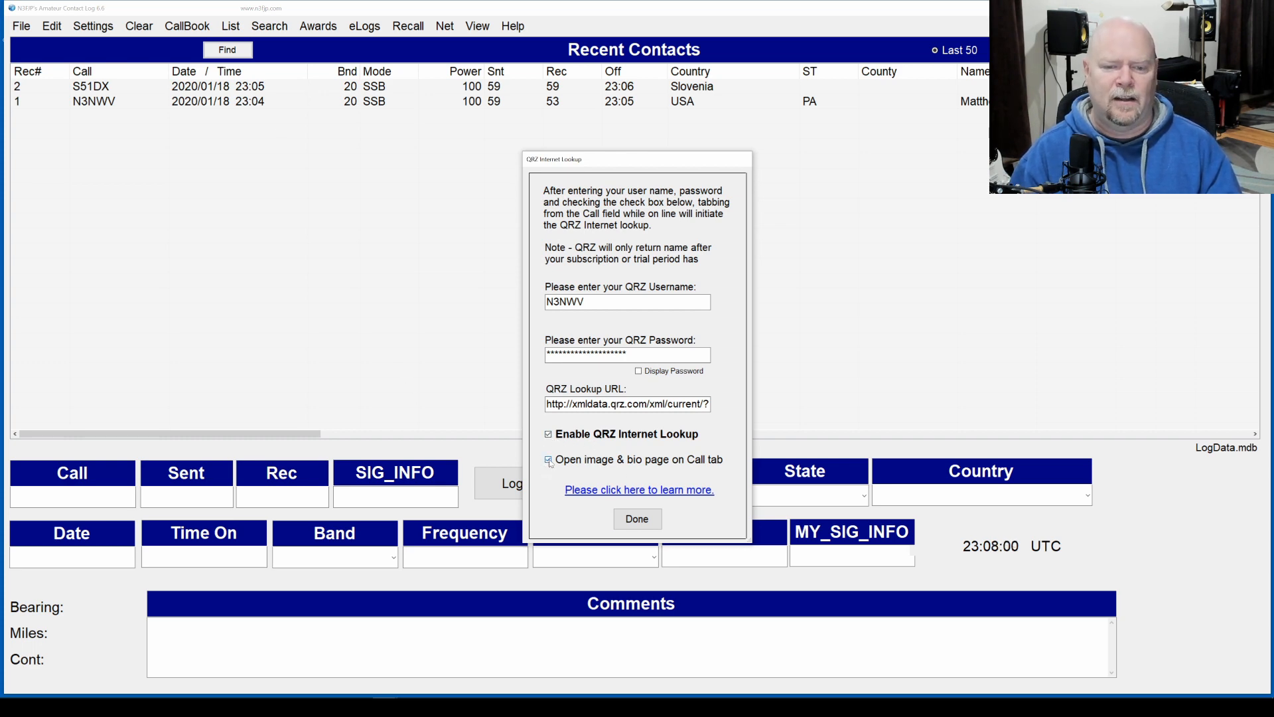
{"action": "left_click", "coordinate": [548, 460]}
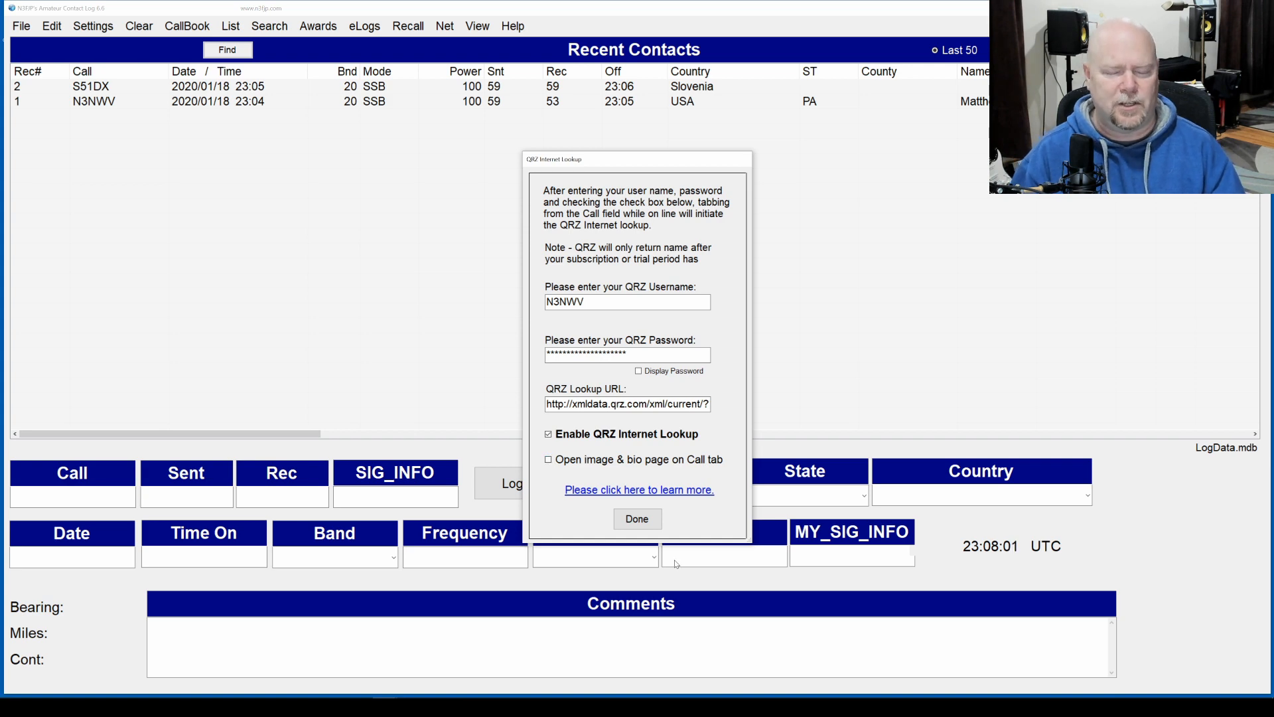
{"action": "left_click", "coordinate": [645, 527]}
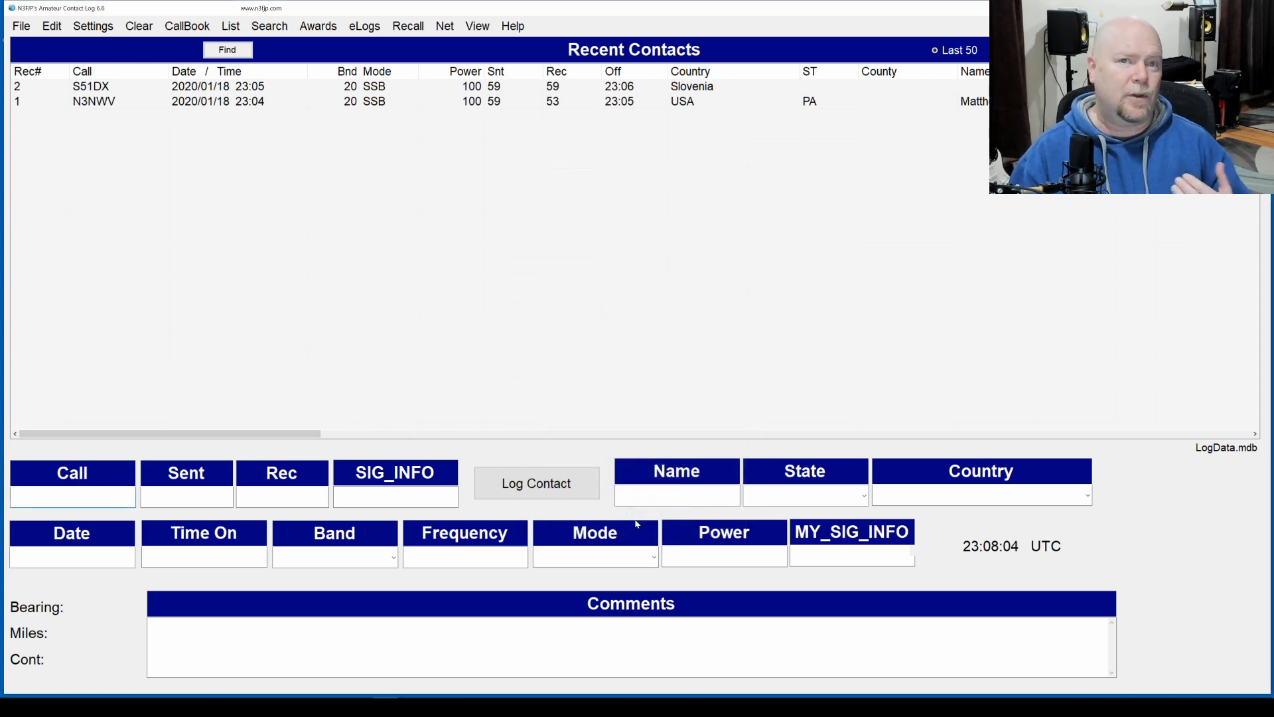
Step: Fill the fields determined by call for only the selected Slovenian contact record
{"action": "left_click", "coordinate": [90, 88]}
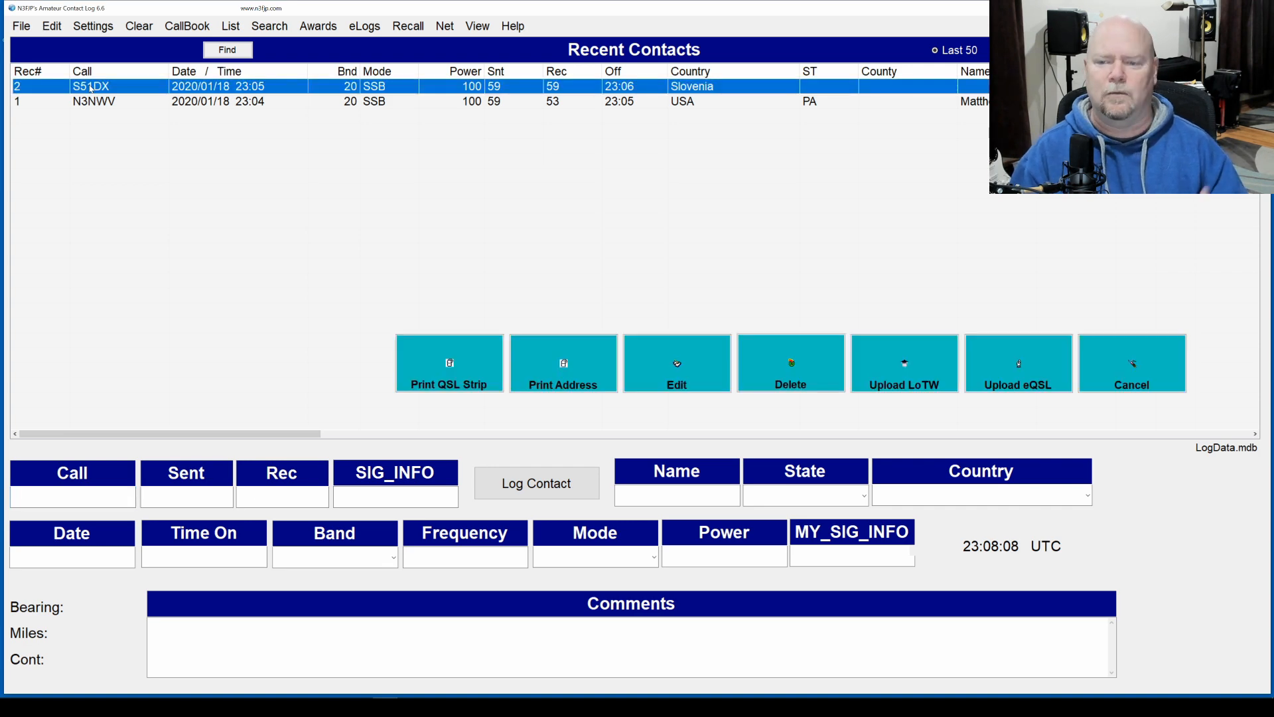
{"action": "left_click", "coordinate": [54, 28]}
{"action": "mouse_move", "coordinate": [129, 64]}
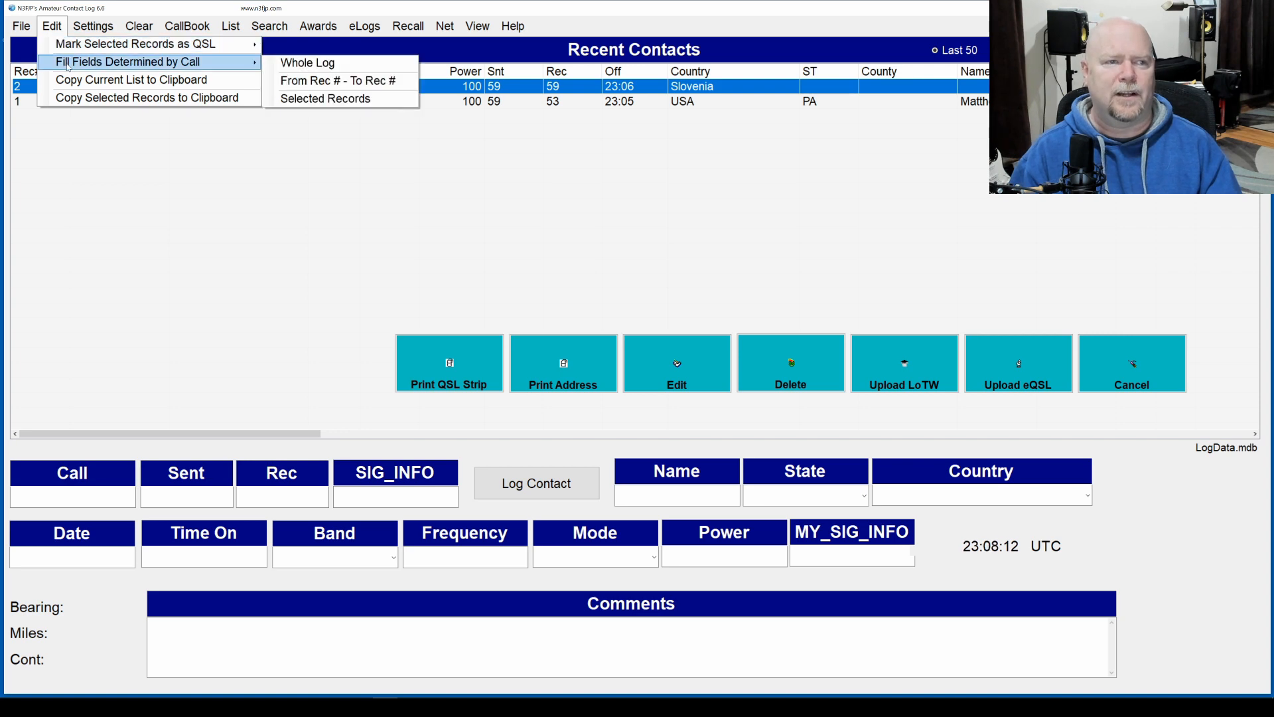
{"action": "left_click", "coordinate": [319, 99]}
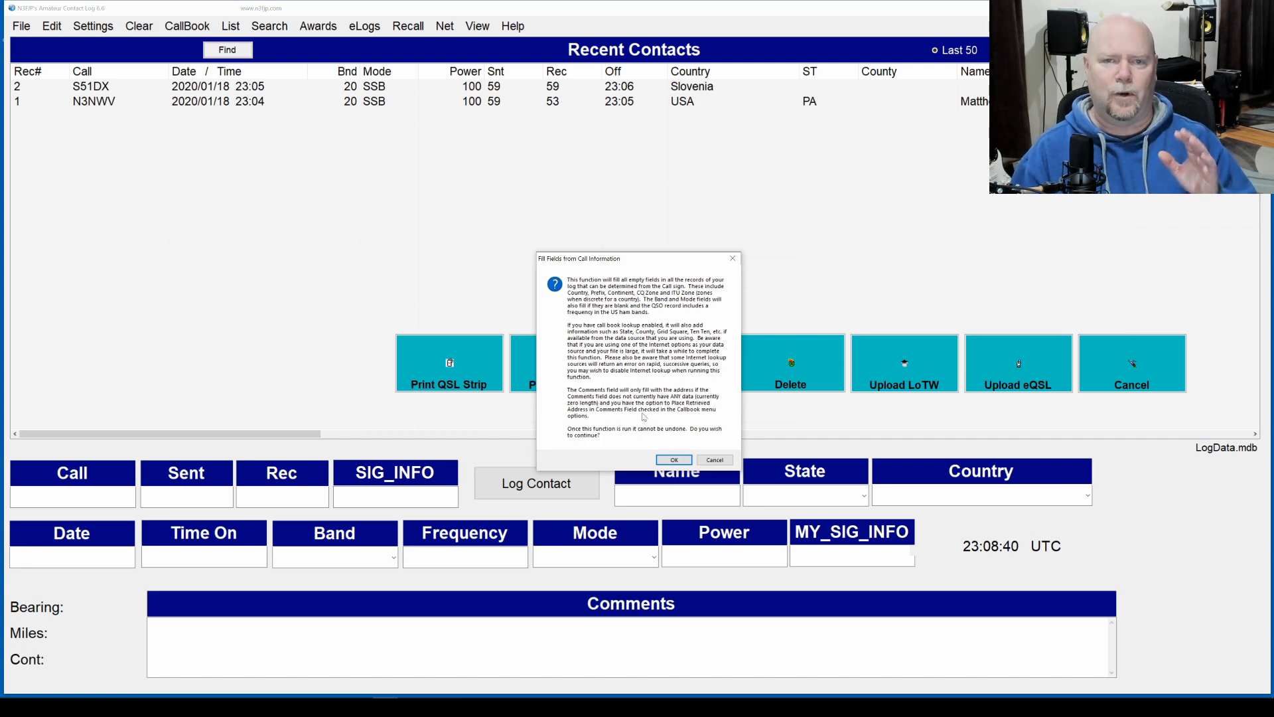
{"action": "left_click", "coordinate": [673, 460]}
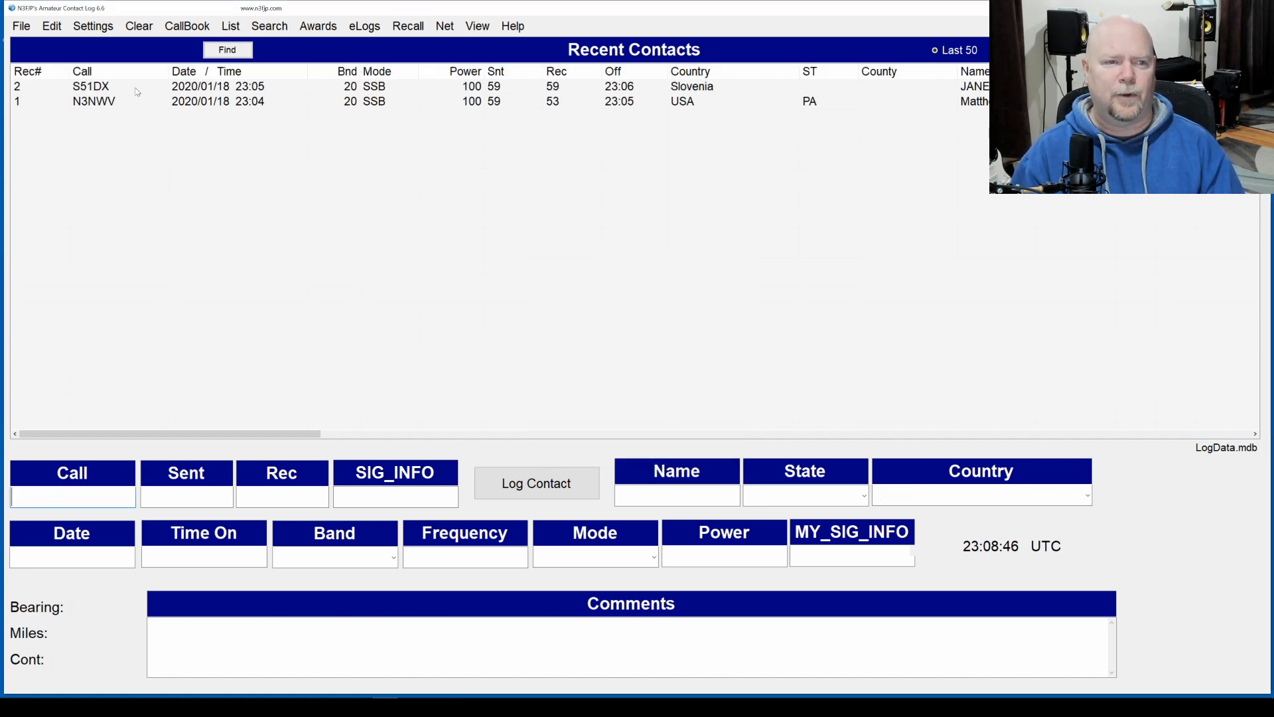
Step: Open the Slovenian contact's record for editing from the recent contacts
{"action": "left_click", "coordinate": [202, 88]}
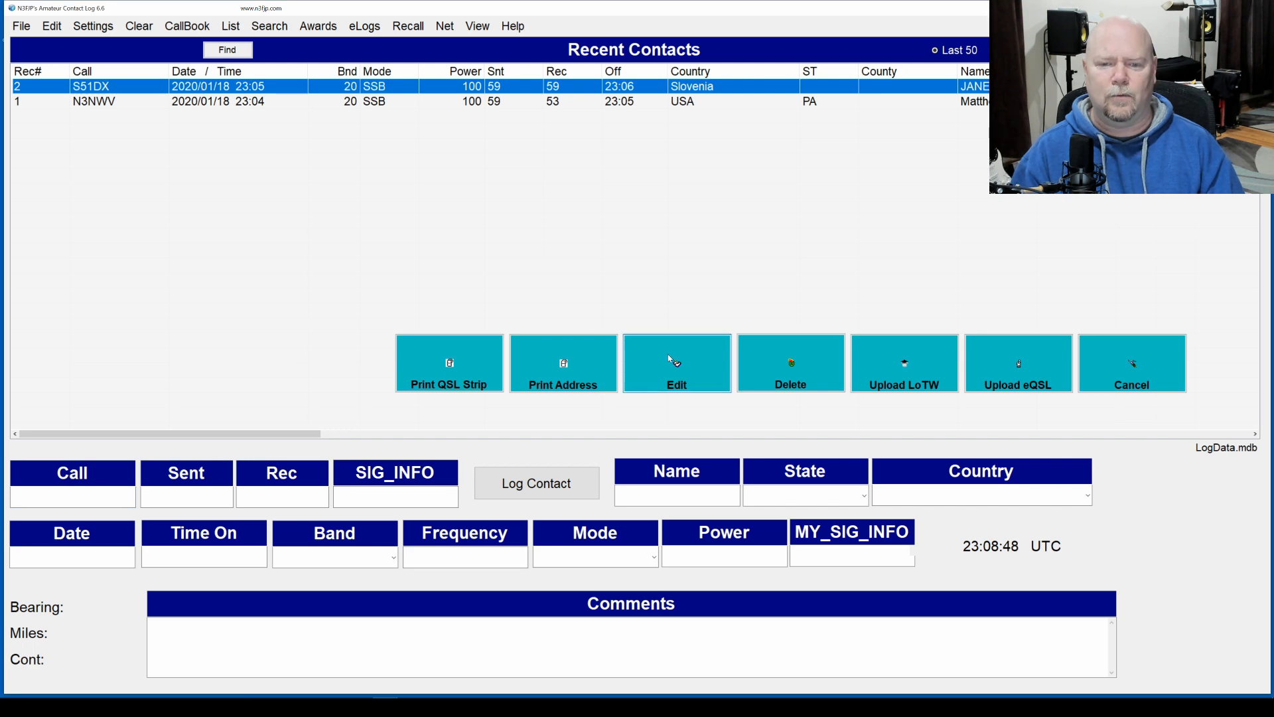
{"action": "left_click", "coordinate": [675, 362]}
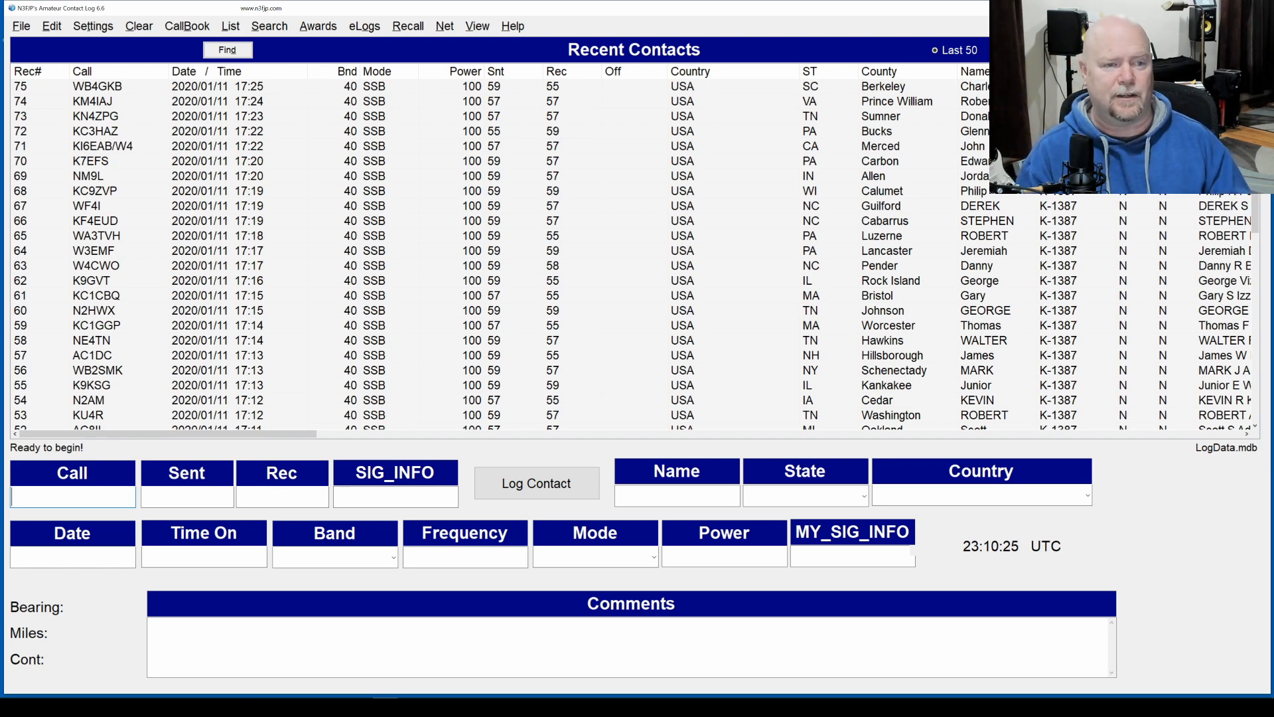
{"action": "scroll", "coordinate": [333, 228], "scroll_direction": "down", "scroll_amount": 9}
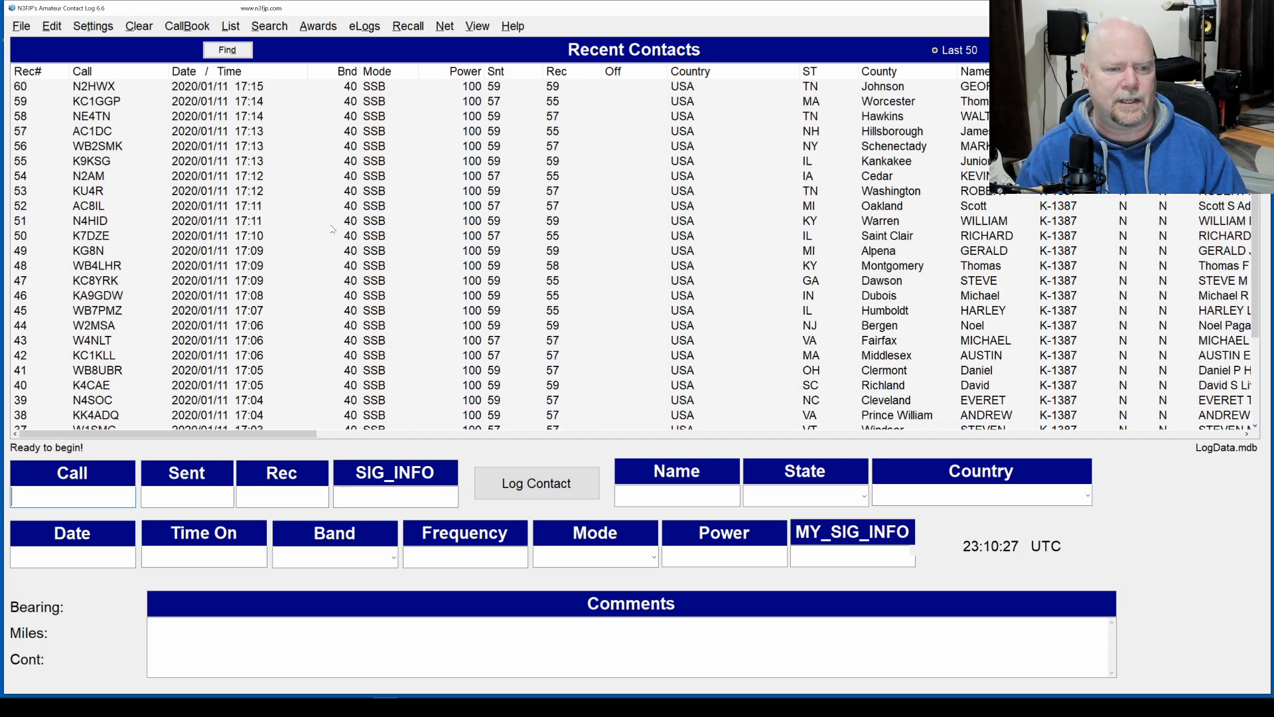
{"action": "scroll", "coordinate": [230, 401], "scroll_direction": "up", "scroll_amount": 9}
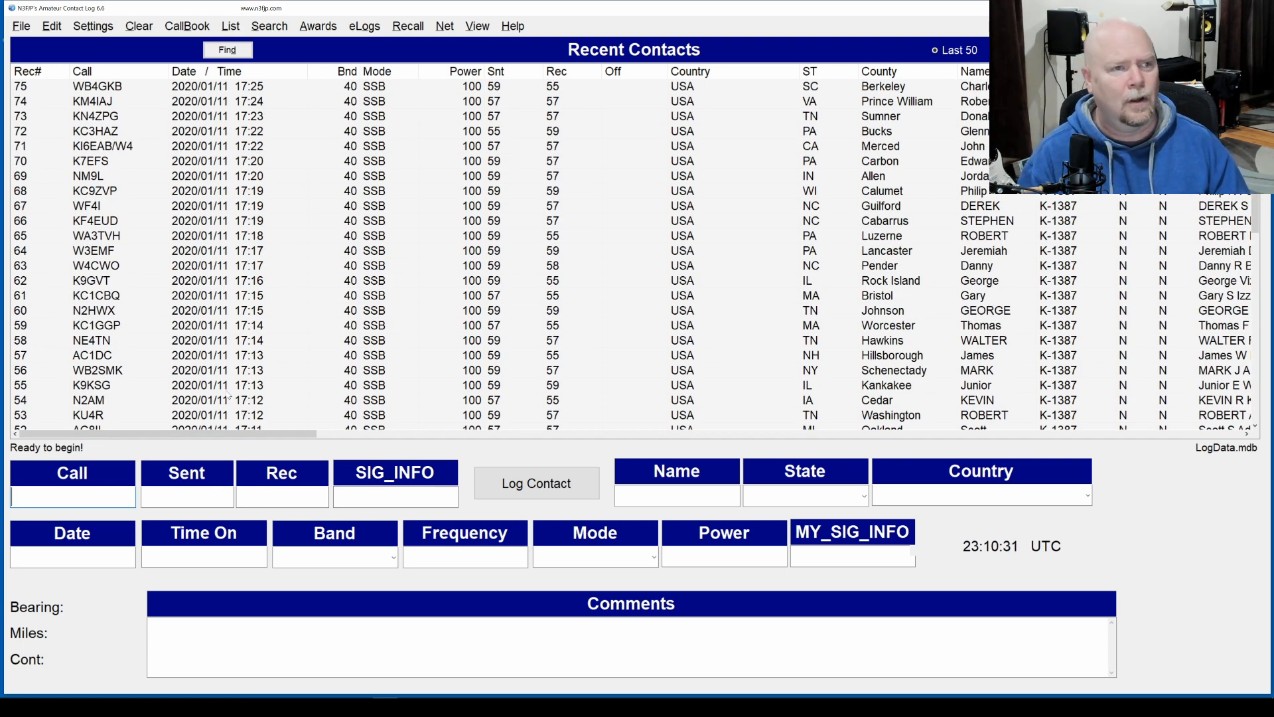
Step: Export the whole log as an ADIF file named n3nwv_k1387_20201101, keeping the PH to SSB mode mapping
{"action": "left_click", "coordinate": [21, 29]}
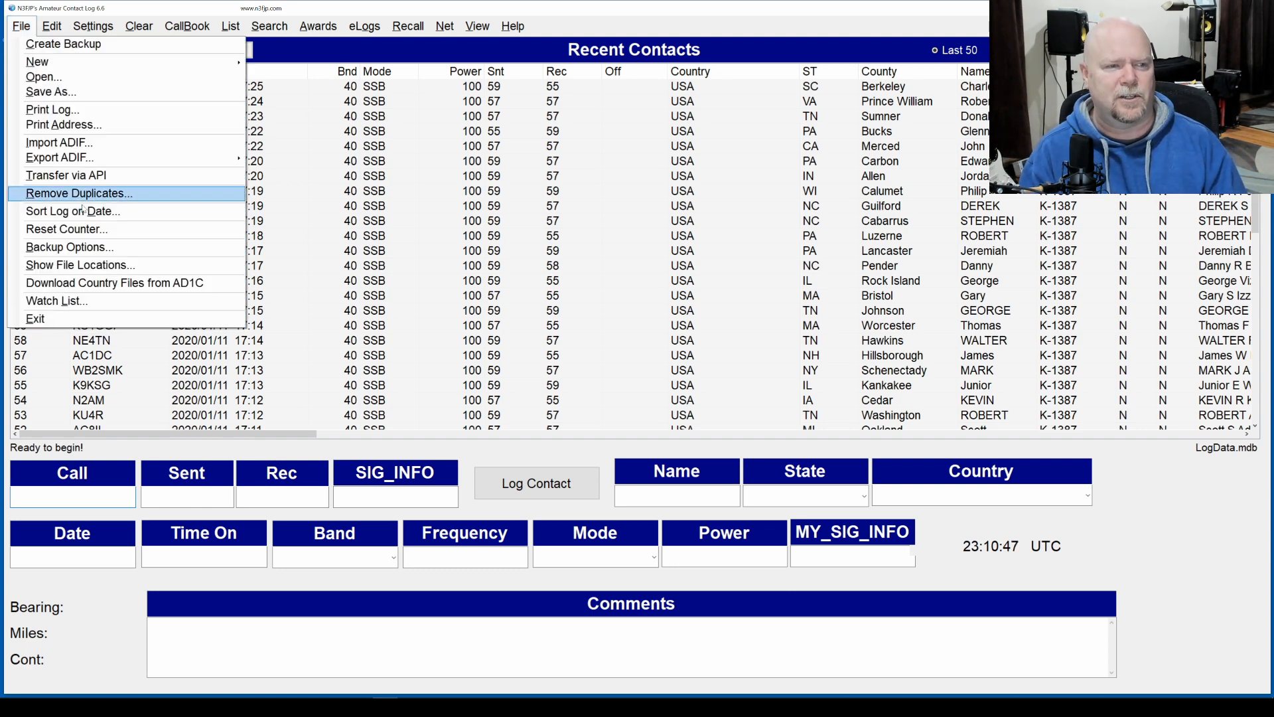
{"action": "mouse_move", "coordinate": [75, 164]}
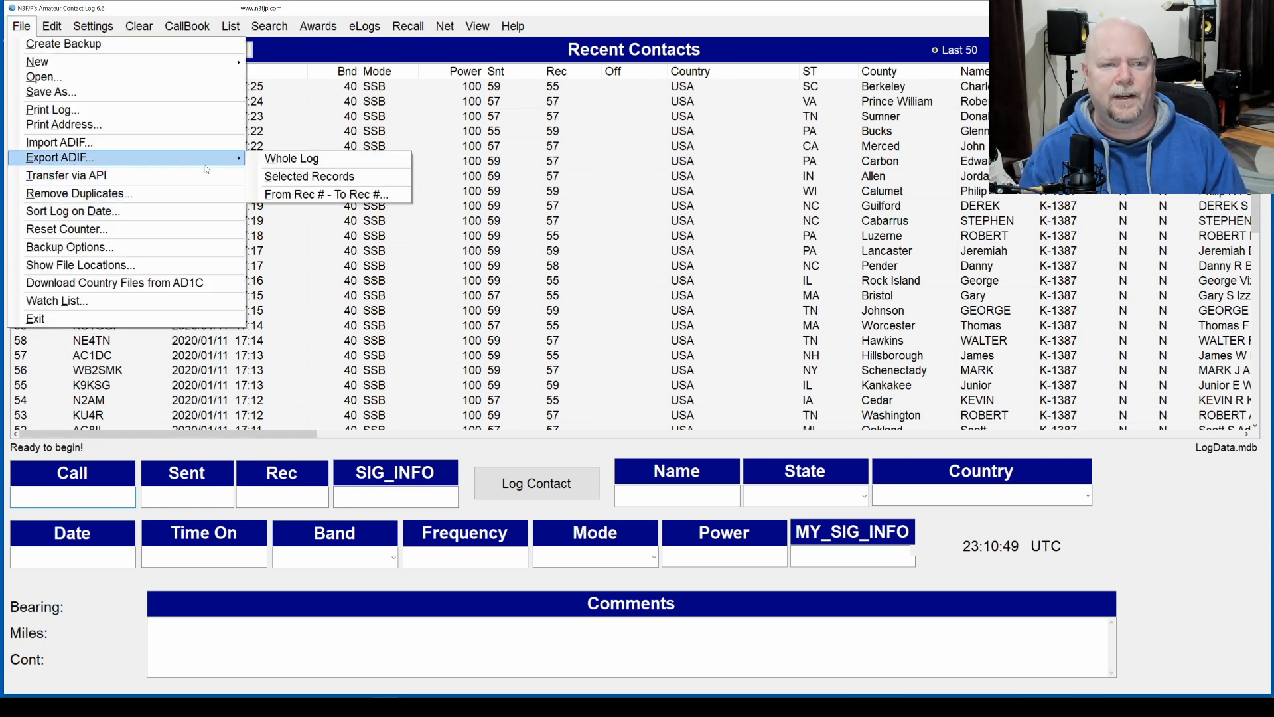
{"action": "left_click", "coordinate": [280, 161]}
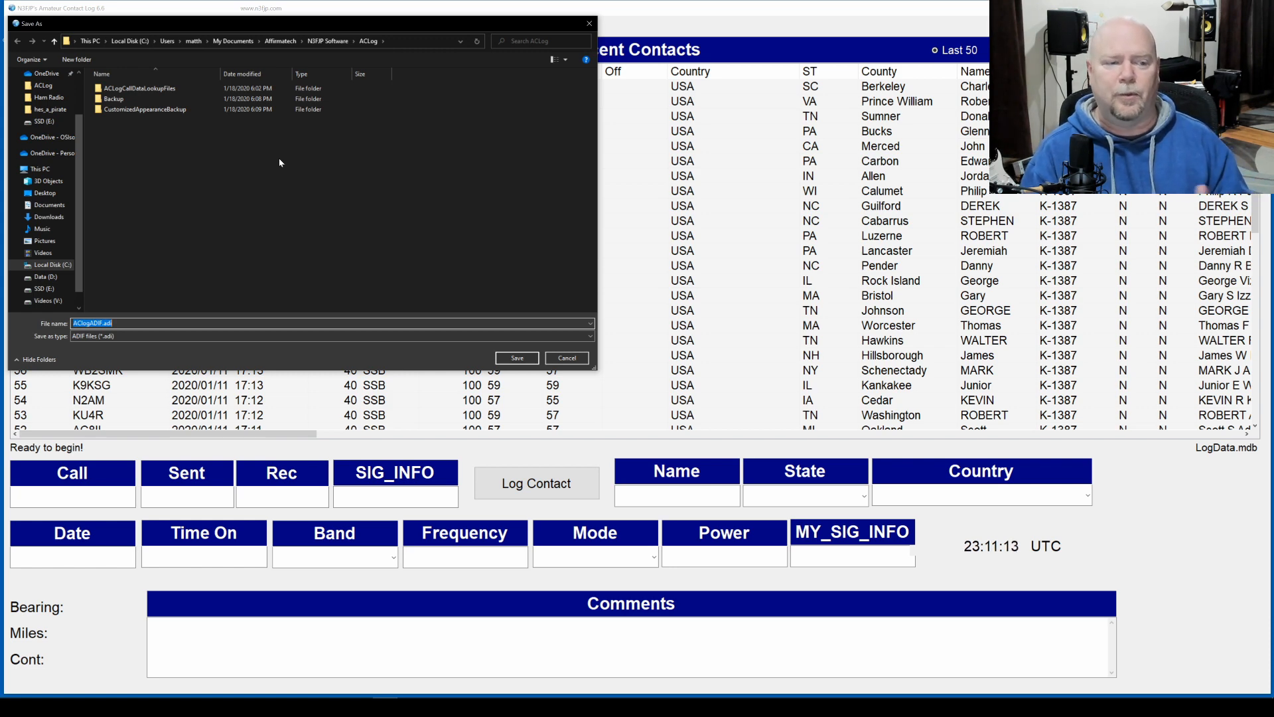
{"action": "type", "text": "n3"}
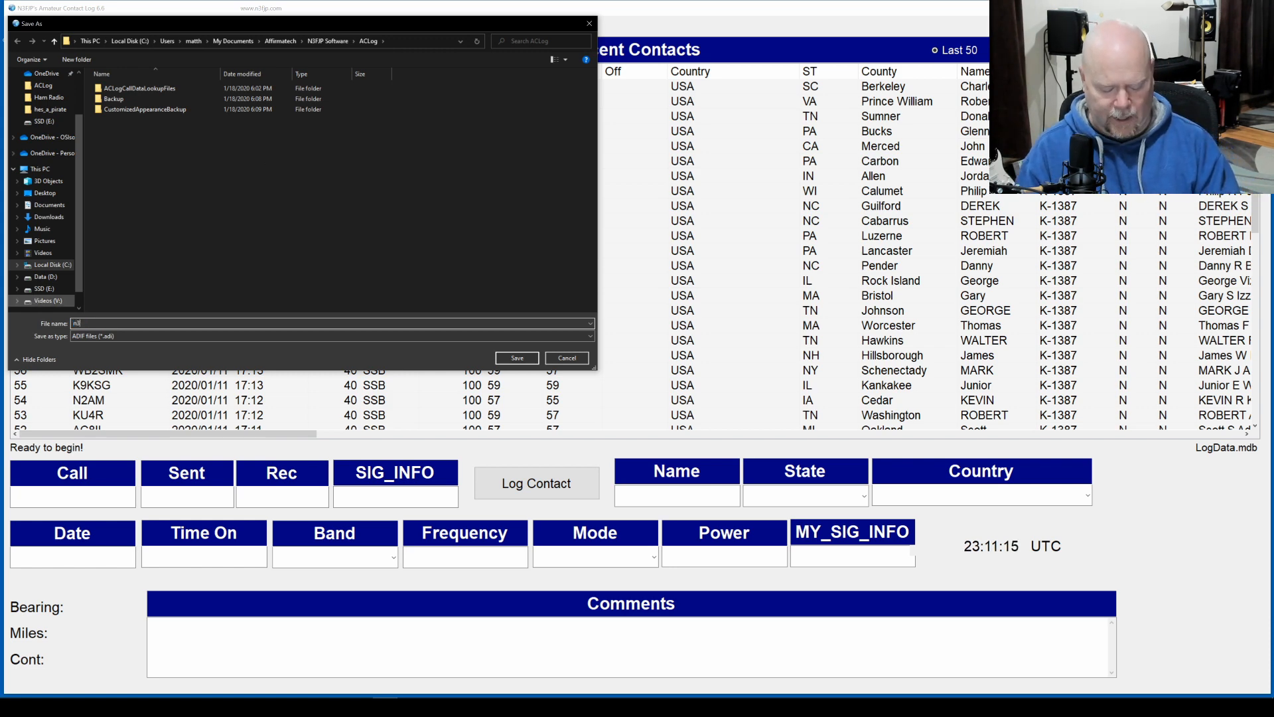
{"action": "type", "text": "nwv_"}
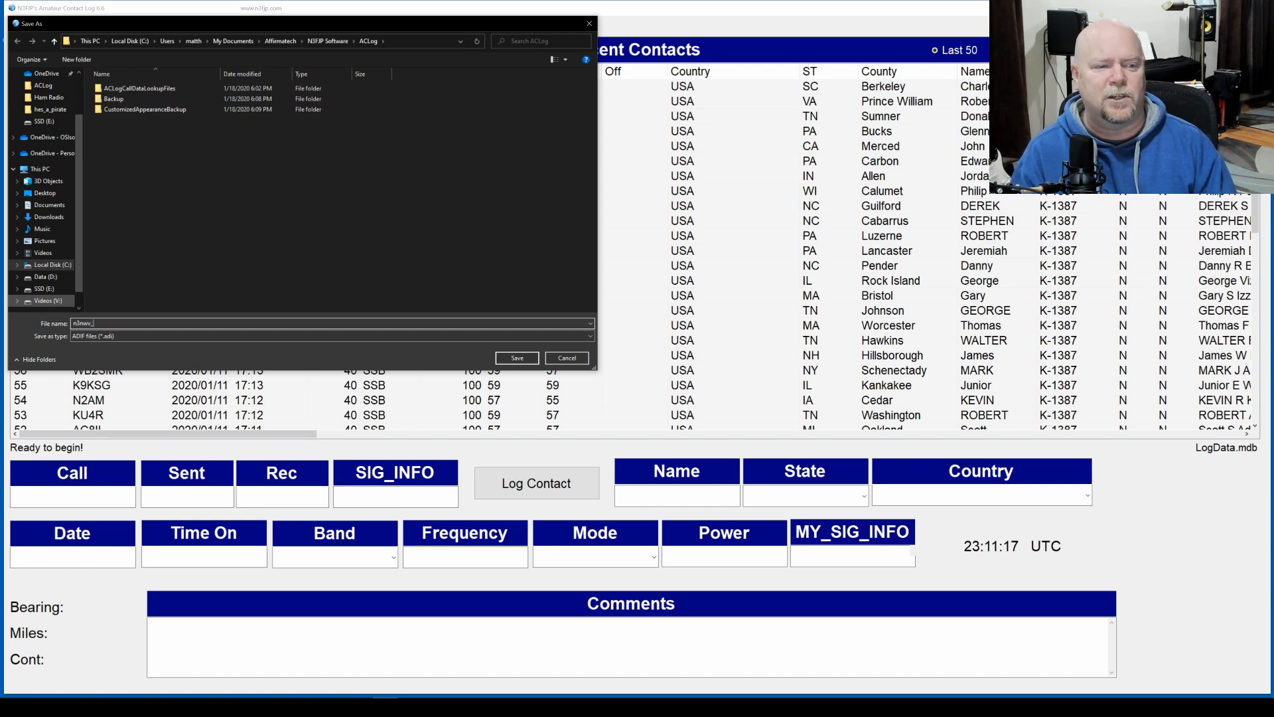
{"action": "type", "text": "k"}
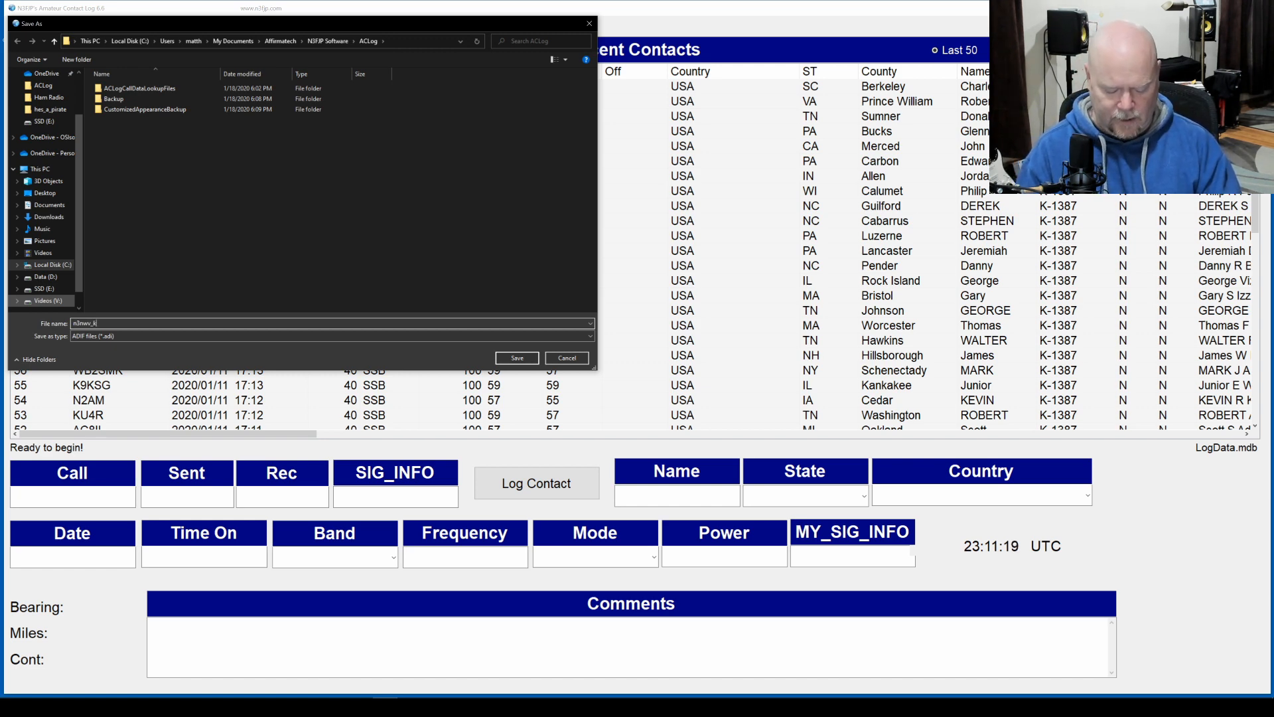
{"action": "type", "text": "1387"}
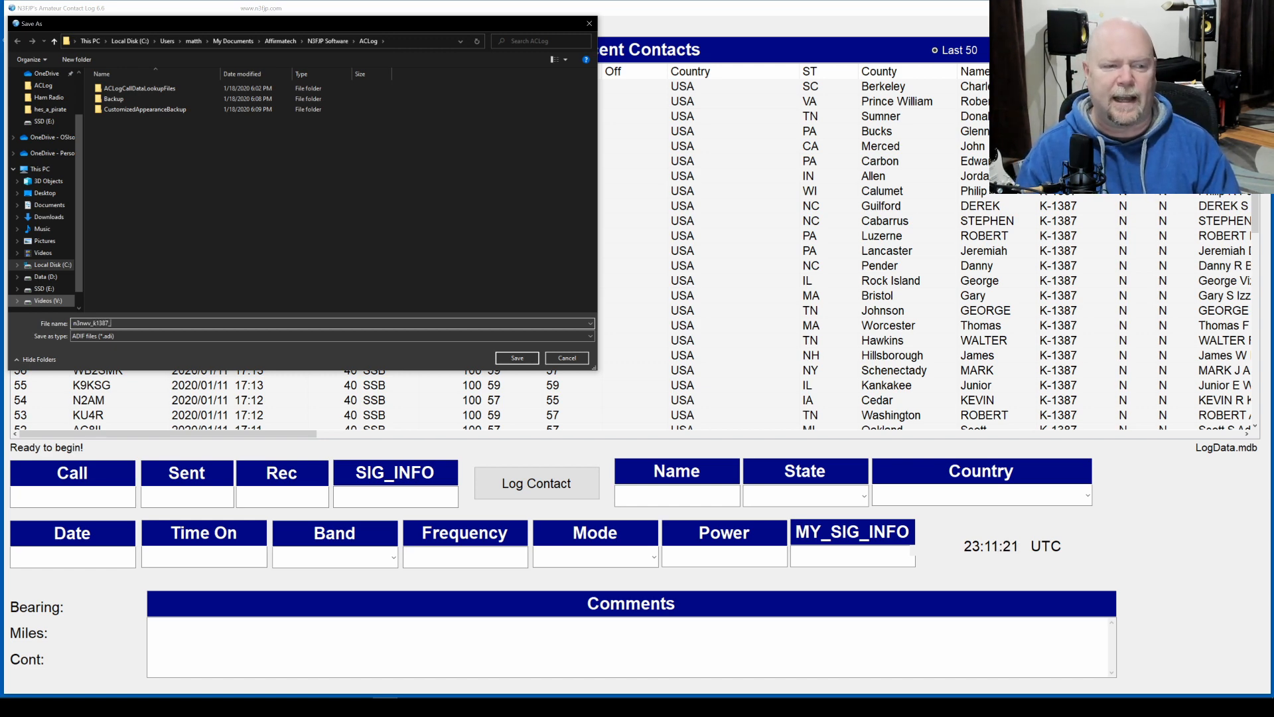
{"action": "type", "text": "_2020"}
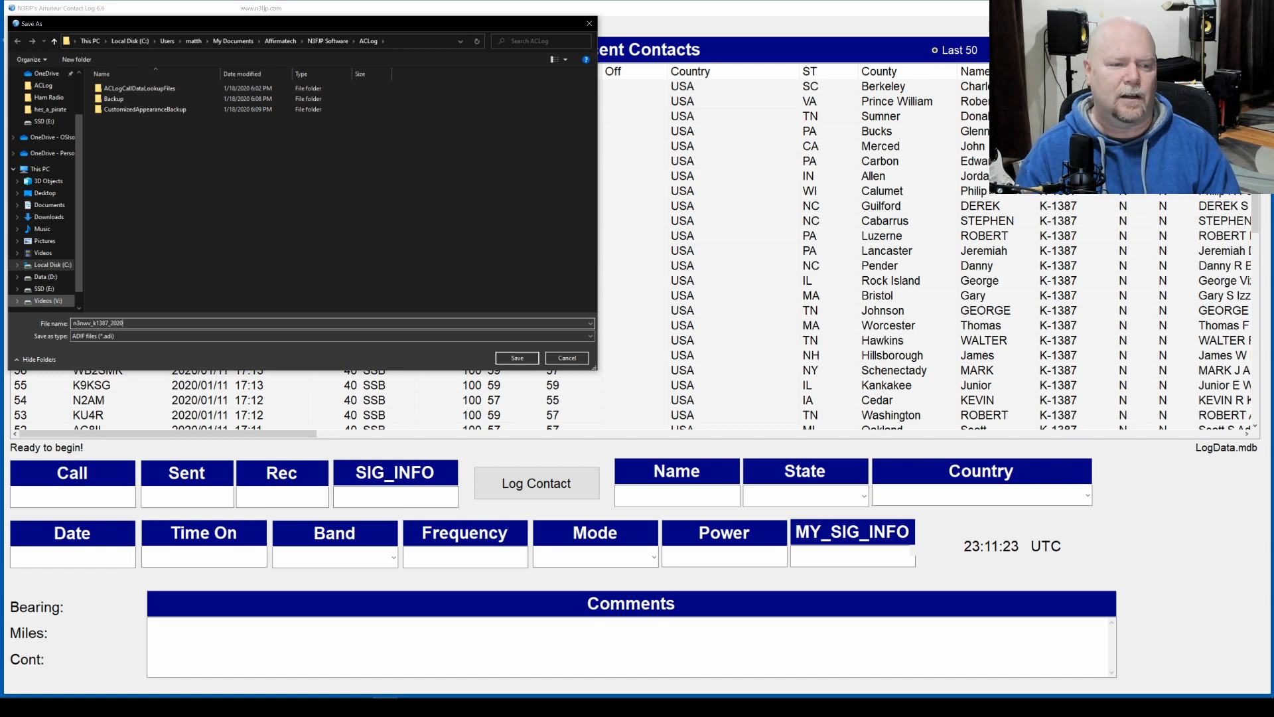
{"action": "type", "text": "1101"}
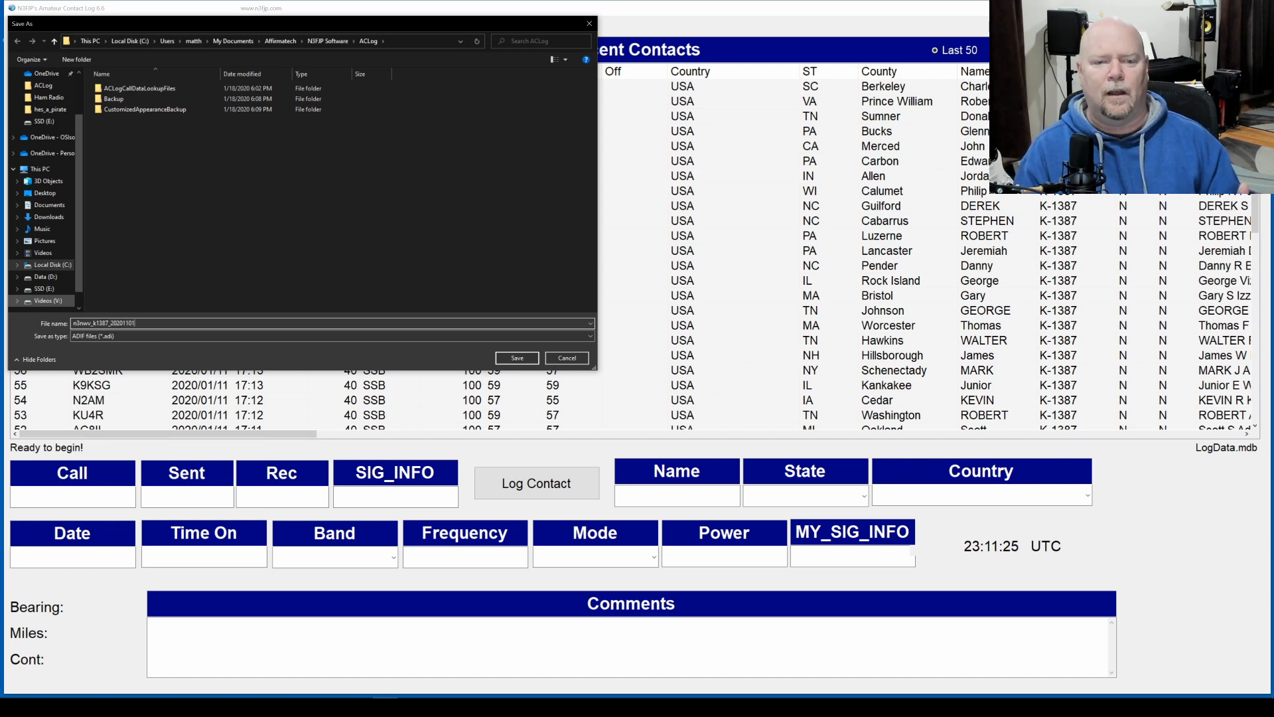
{"action": "key", "text": "Return"}
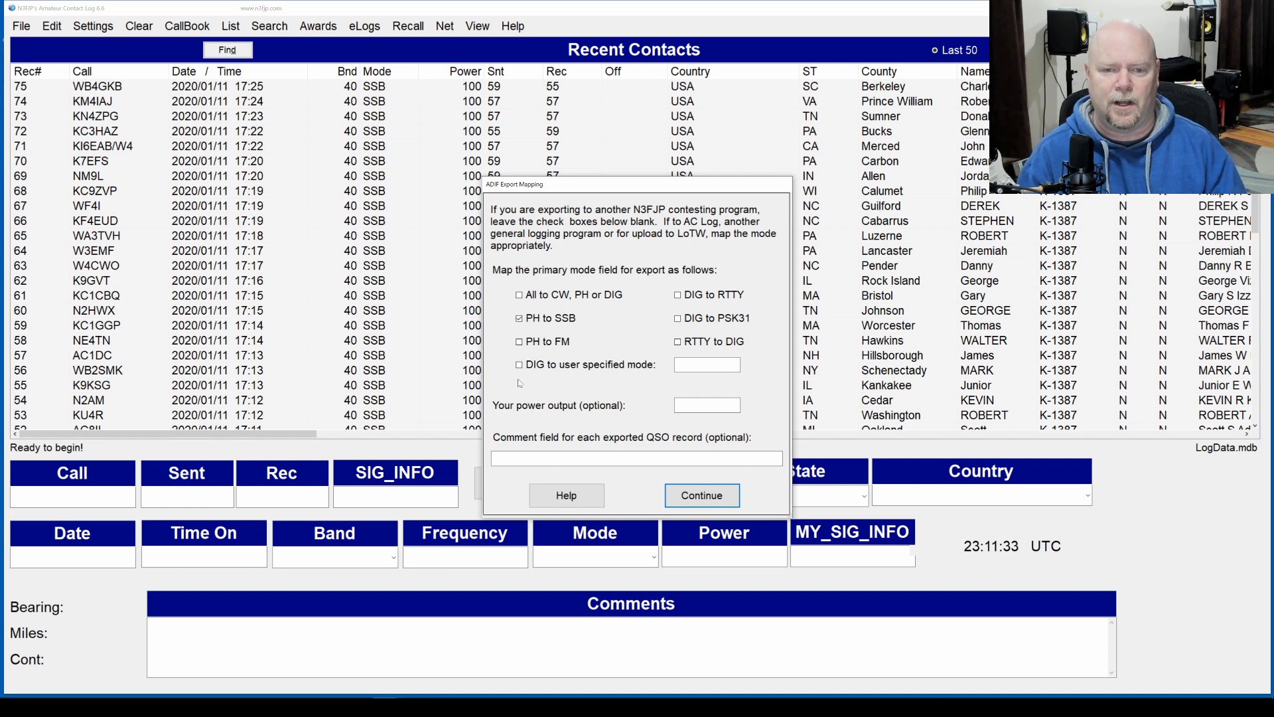
{"action": "left_click", "coordinate": [712, 493]}
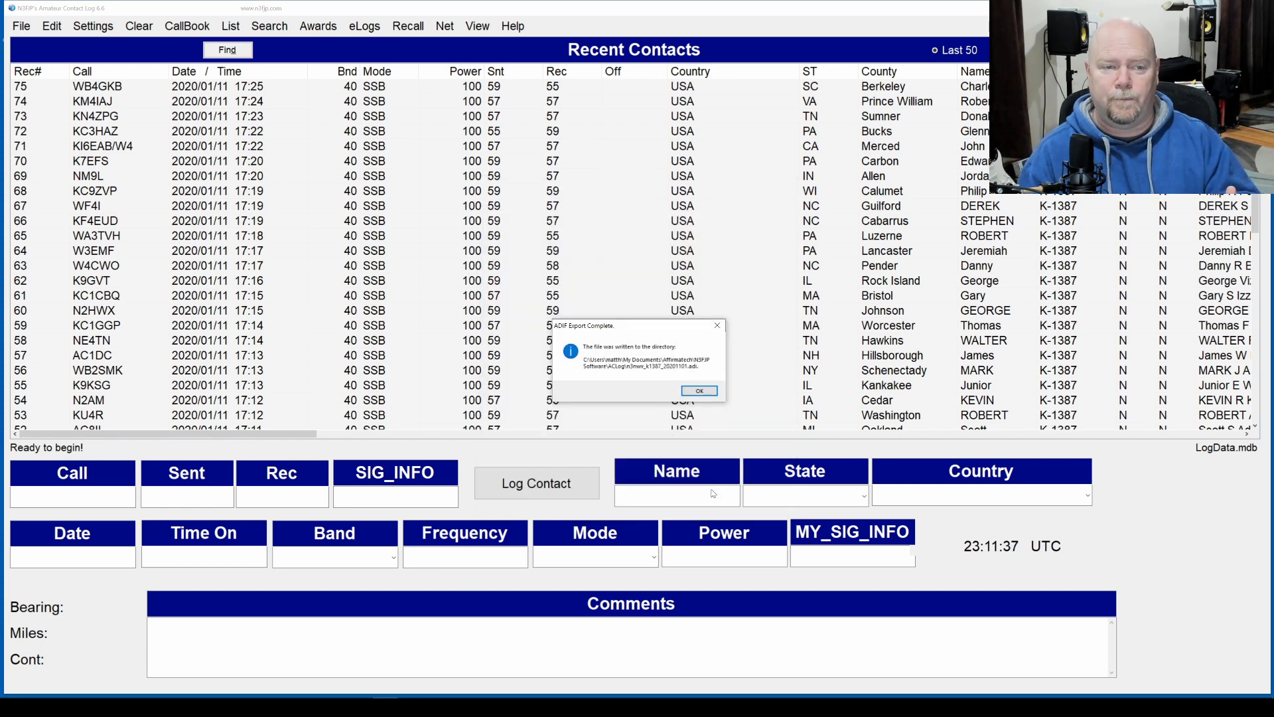
{"action": "left_click", "coordinate": [701, 390]}
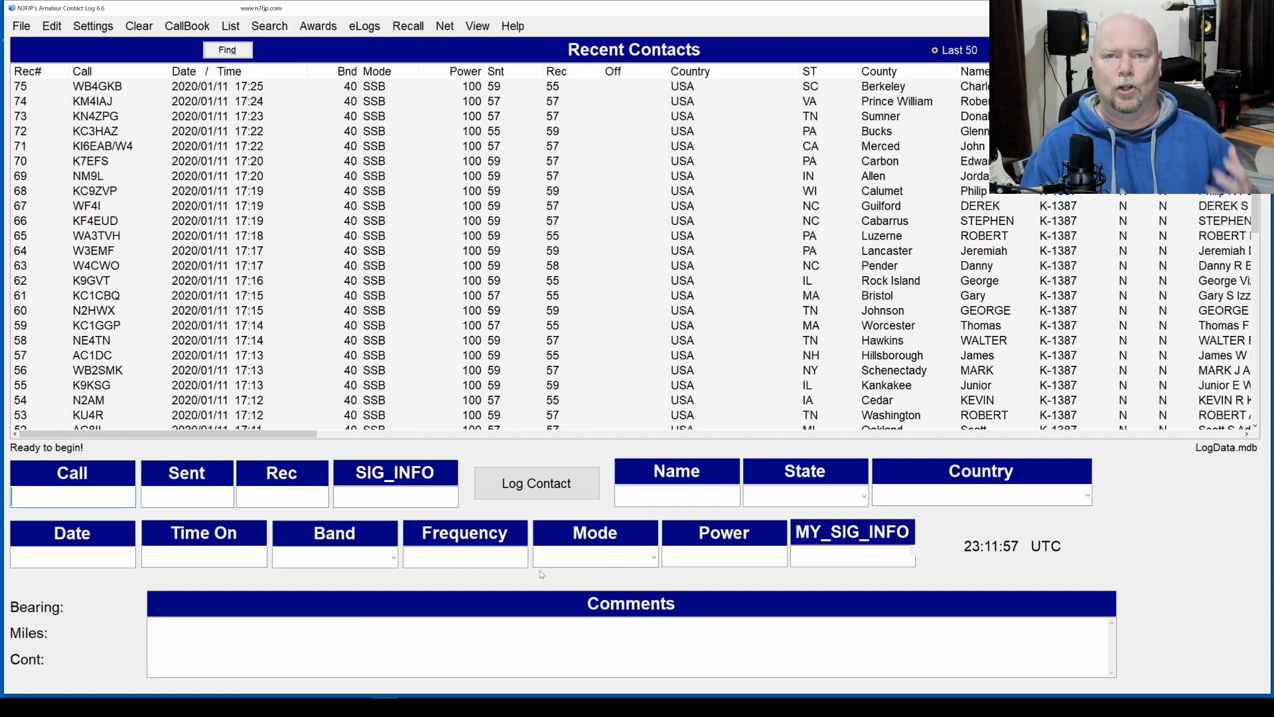
Step: Start a new log with a new database file named n3nwv_k1387_20201101 in the ACLog folder
{"action": "left_click", "coordinate": [18, 31]}
{"action": "mouse_move", "coordinate": [41, 67]}
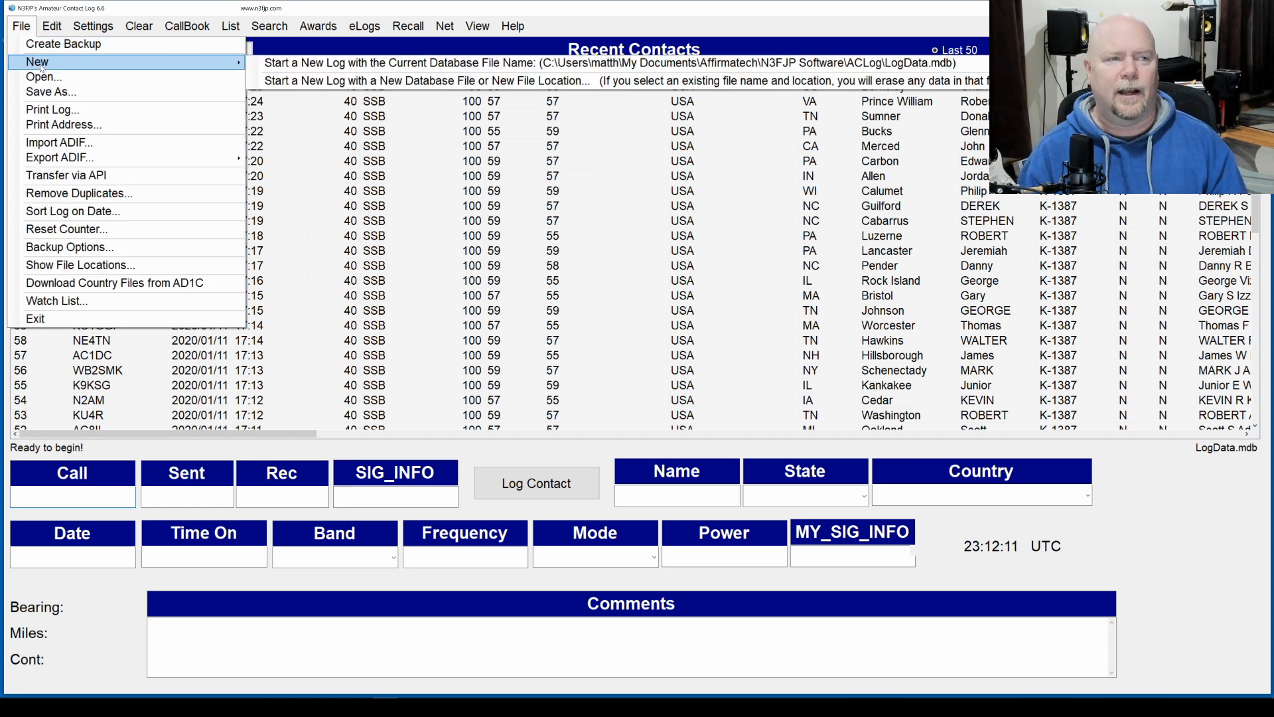
{"action": "left_click", "coordinate": [325, 83]}
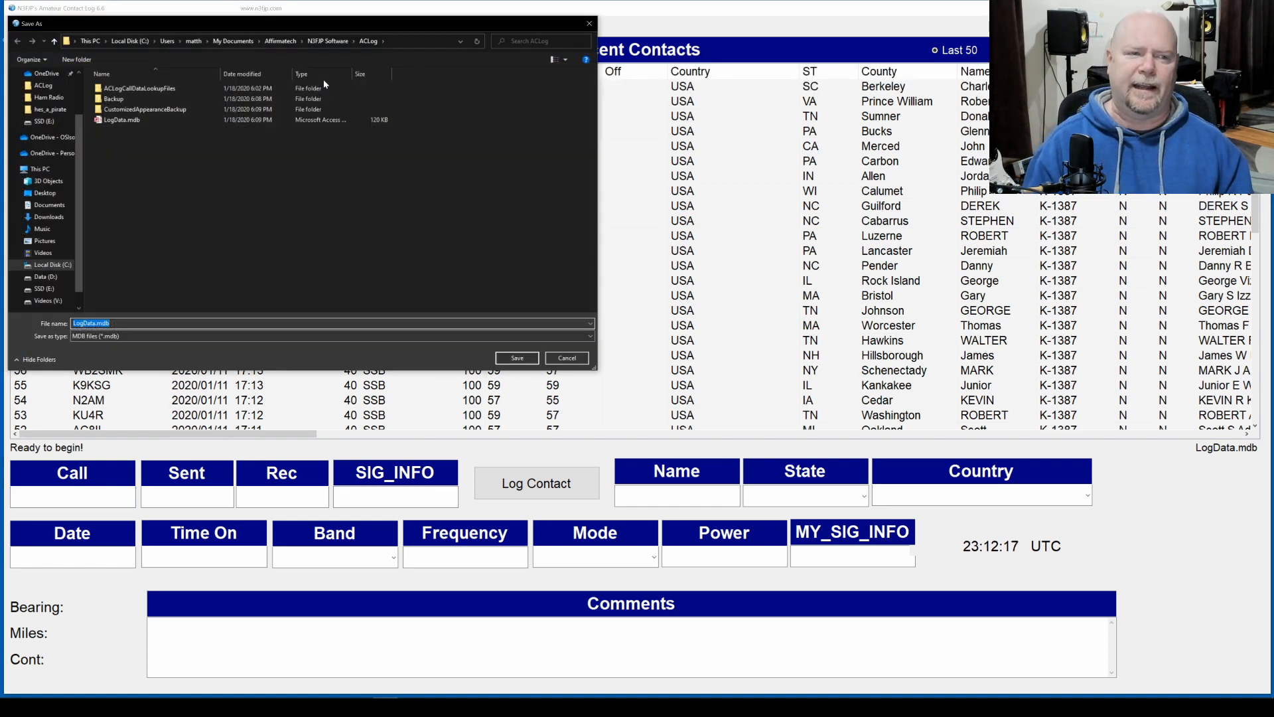
{"action": "type", "text": "n"}
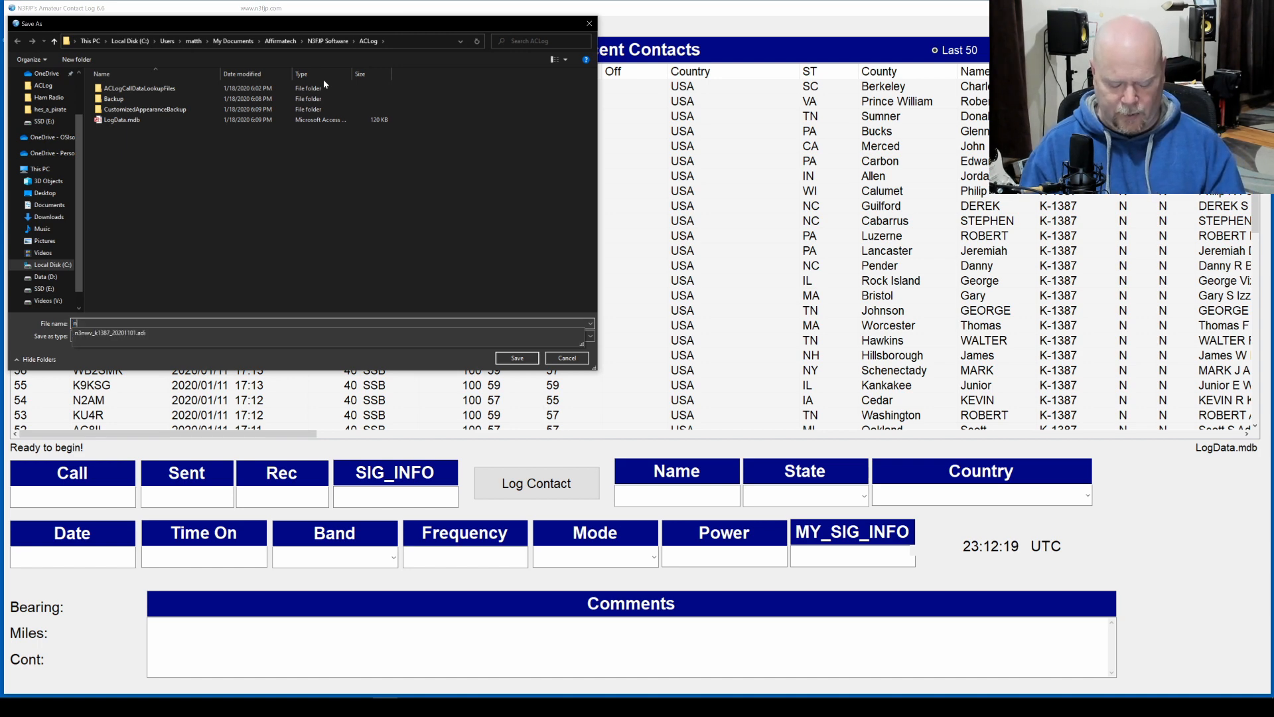
{"action": "type", "text": "3nwc"}
{"action": "key", "text": "BackSpace"}
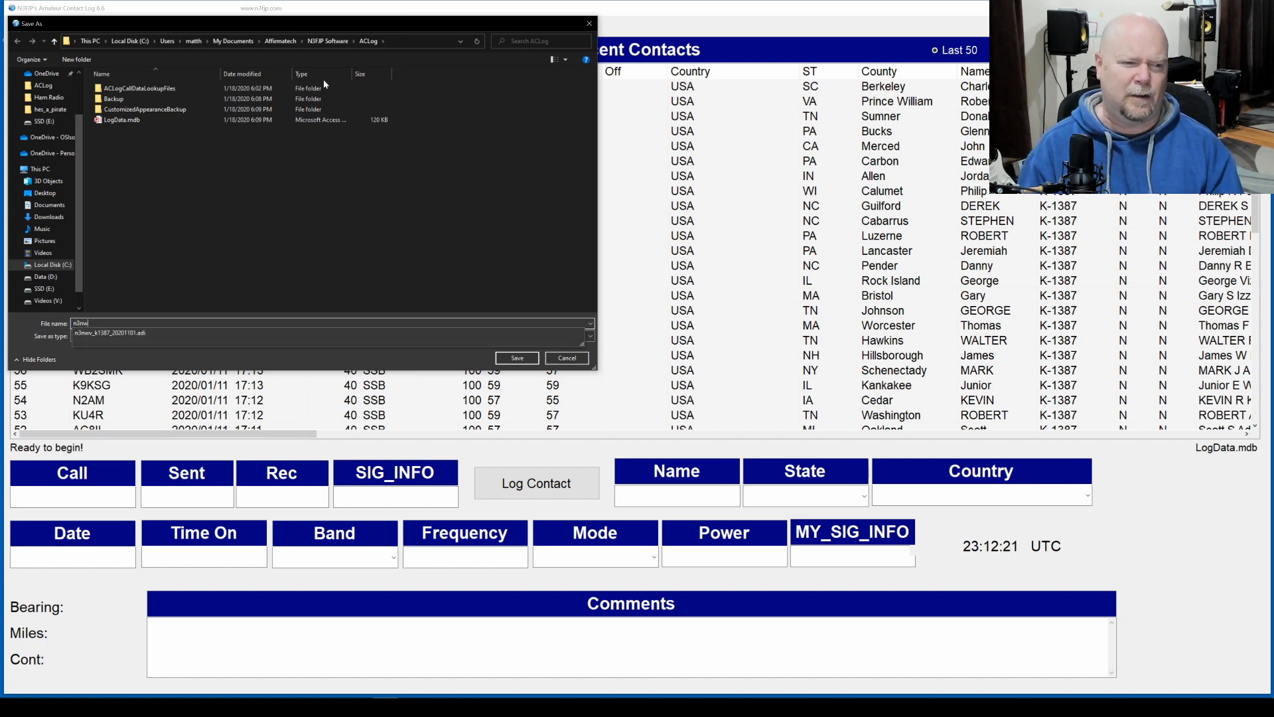
{"action": "type", "text": "v_"}
{"action": "key", "text": "Down"}
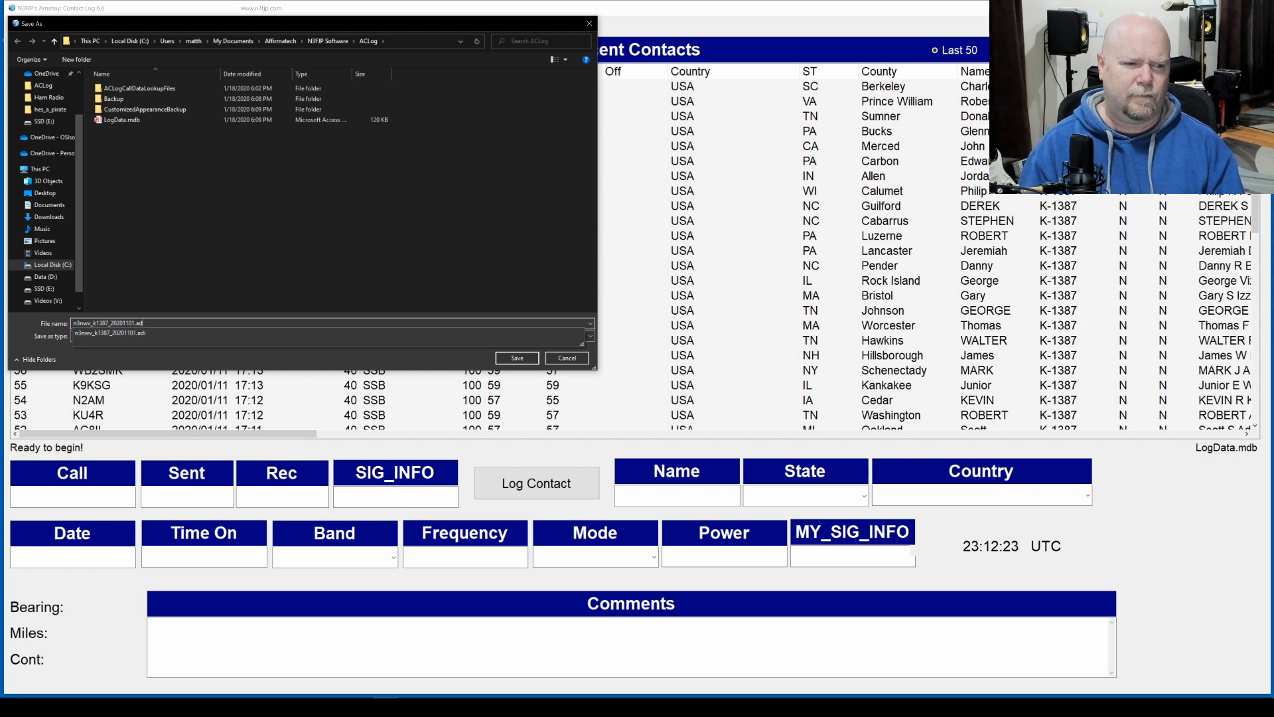
{"action": "key", "text": "BackSpace"}
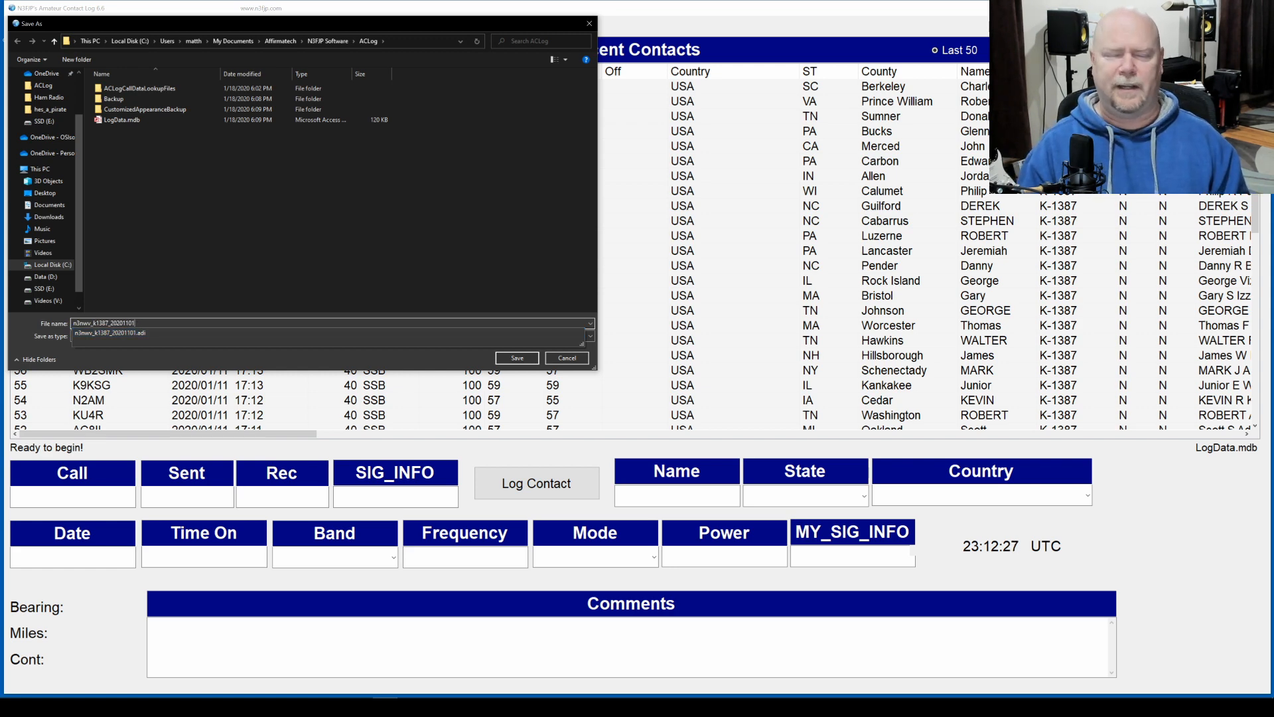
{"action": "key", "text": "Return"}
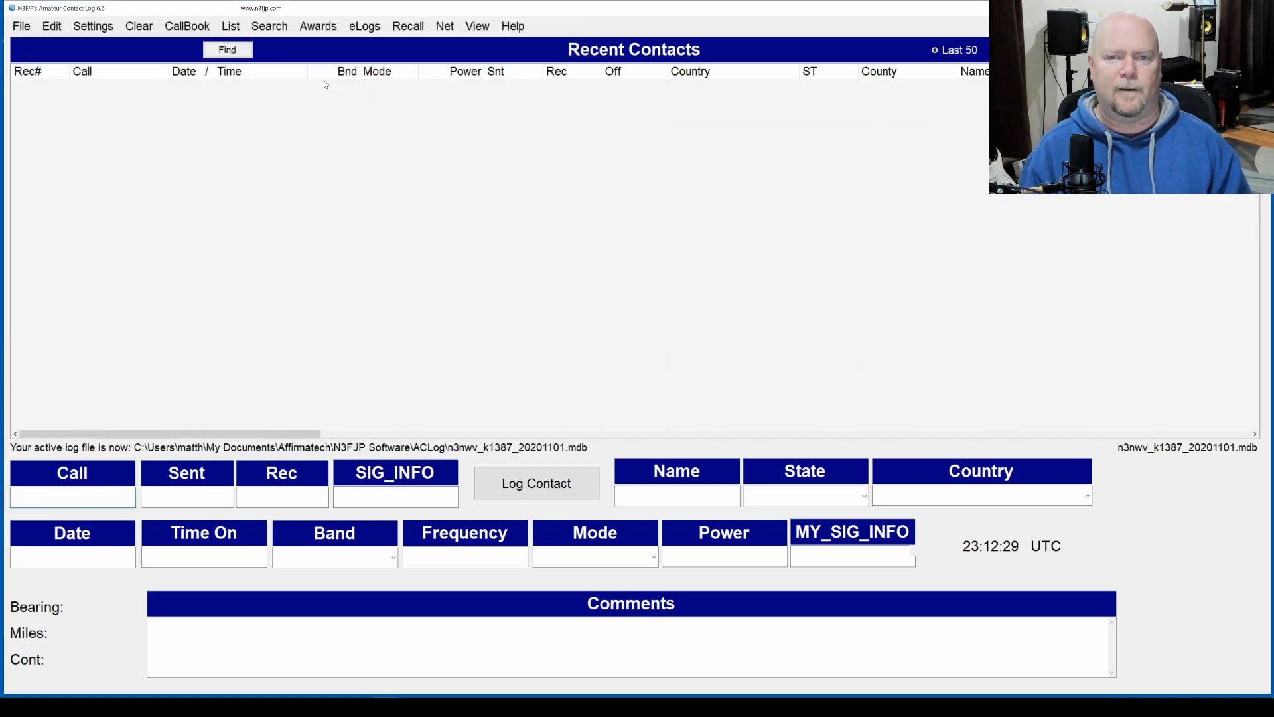